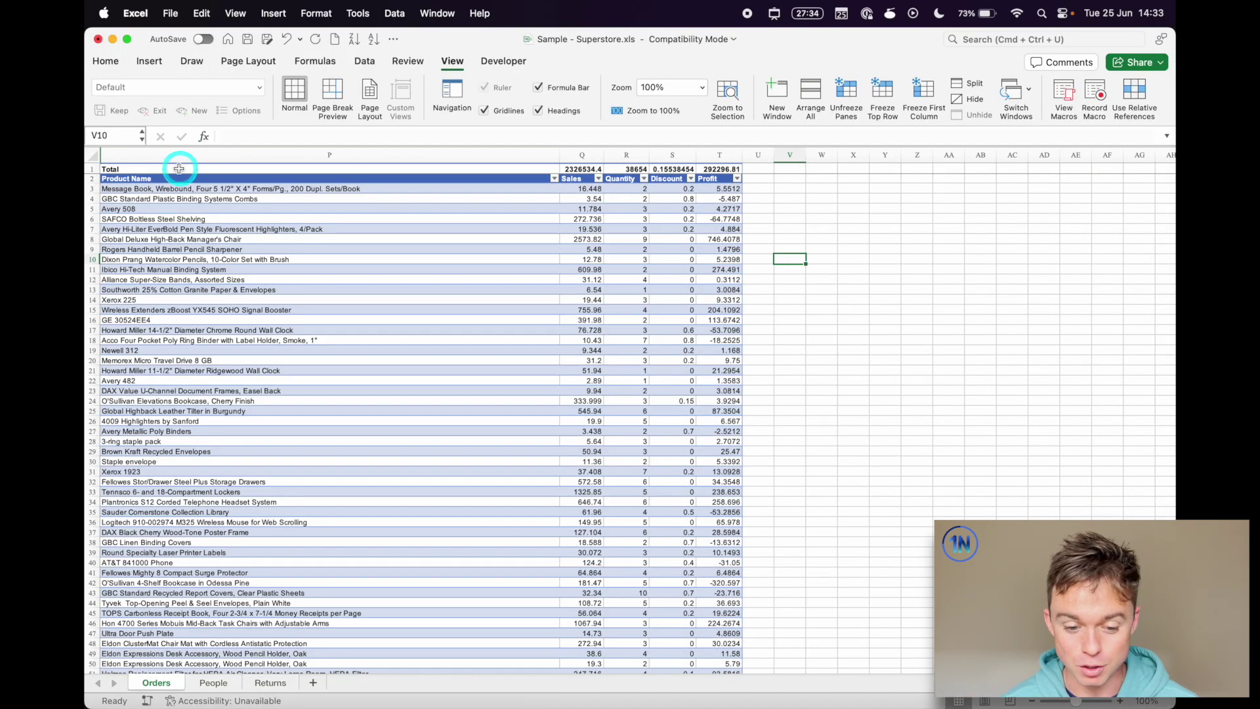
- Select the Total cell in the top row and keep that Total row fixed at the top
scroll(253, 267, "down", 7)
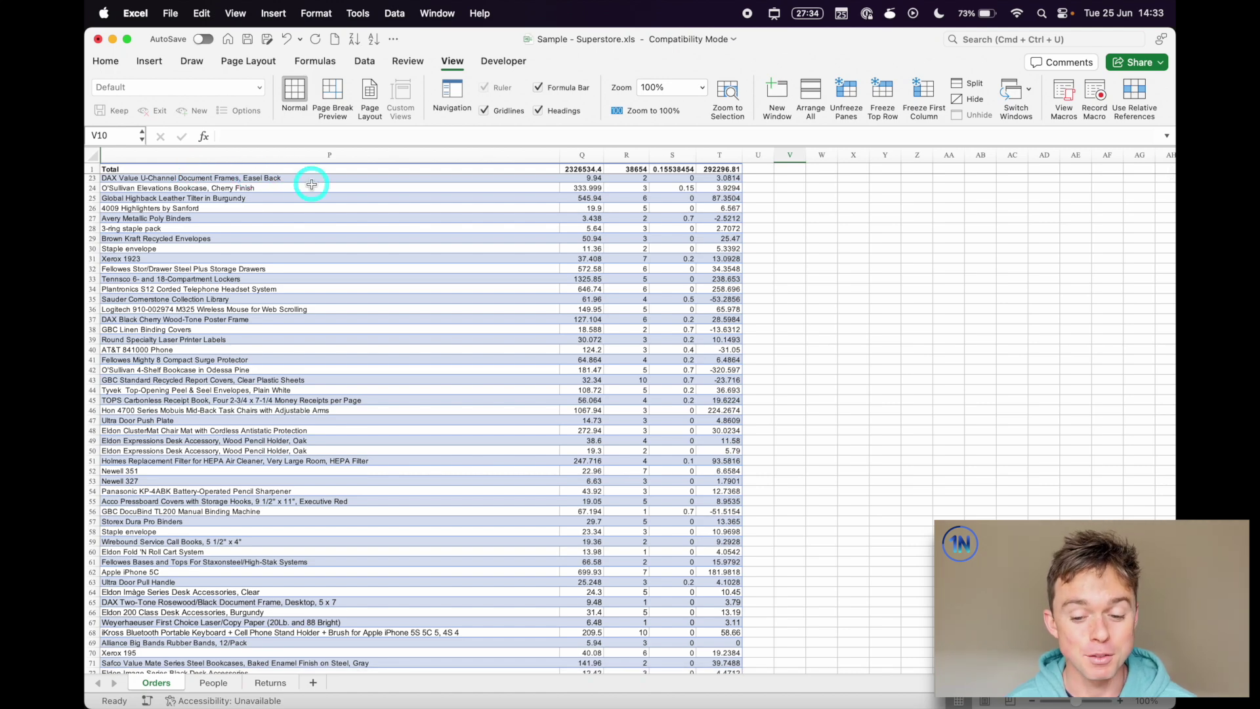
scroll(312, 185, "up", 7)
left_click(280, 169)
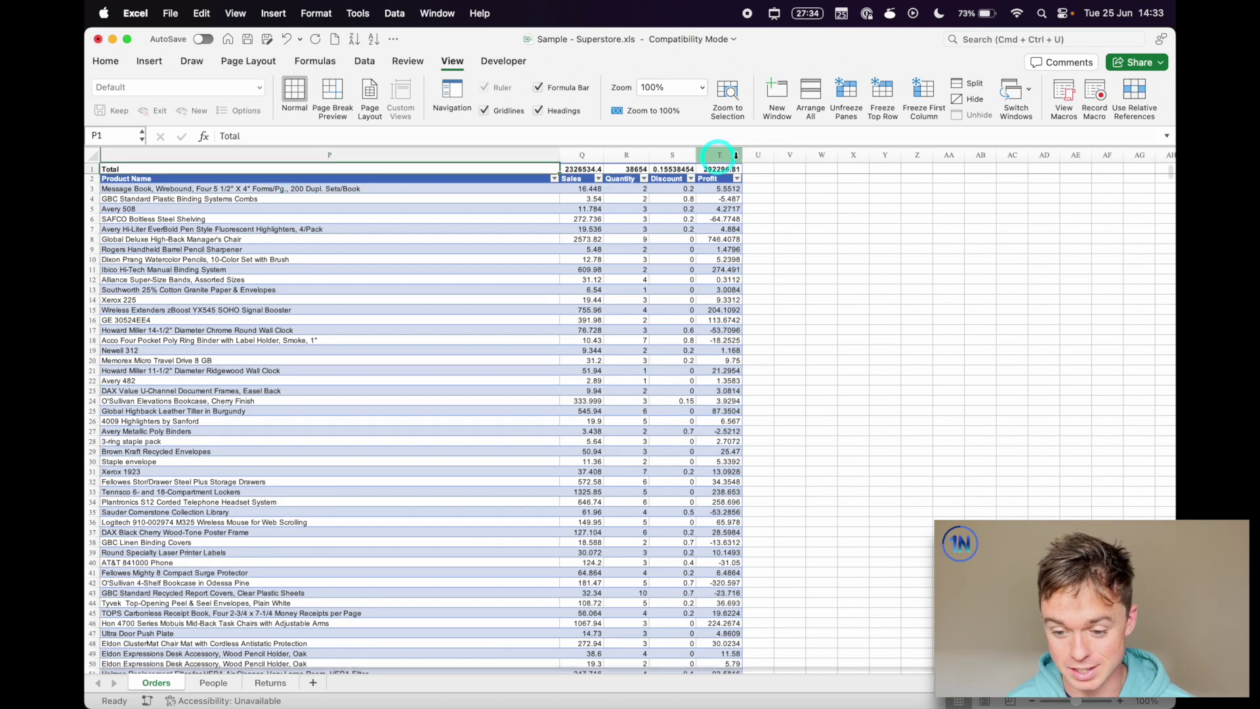
left_click(878, 92)
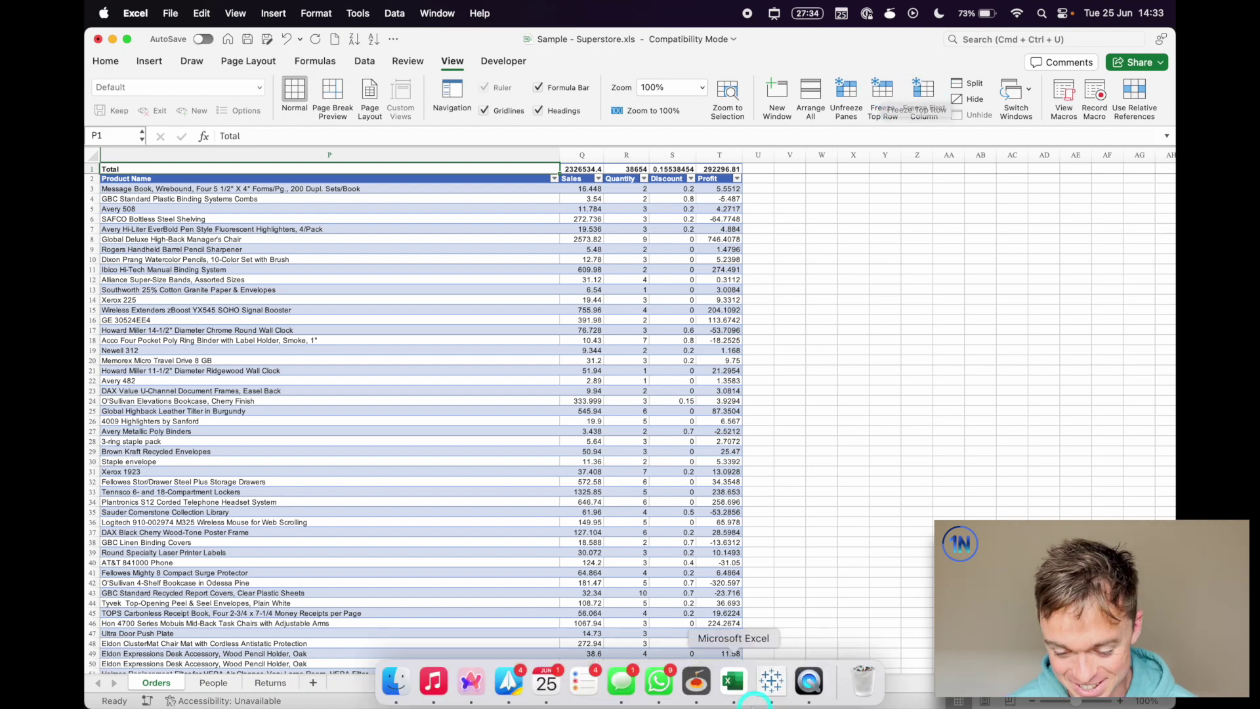
- Back in Tableau, inspect the OOTB Totals Grand Total Sales value
left_click(769, 675)
left_click(341, 498)
left_click(283, 576)
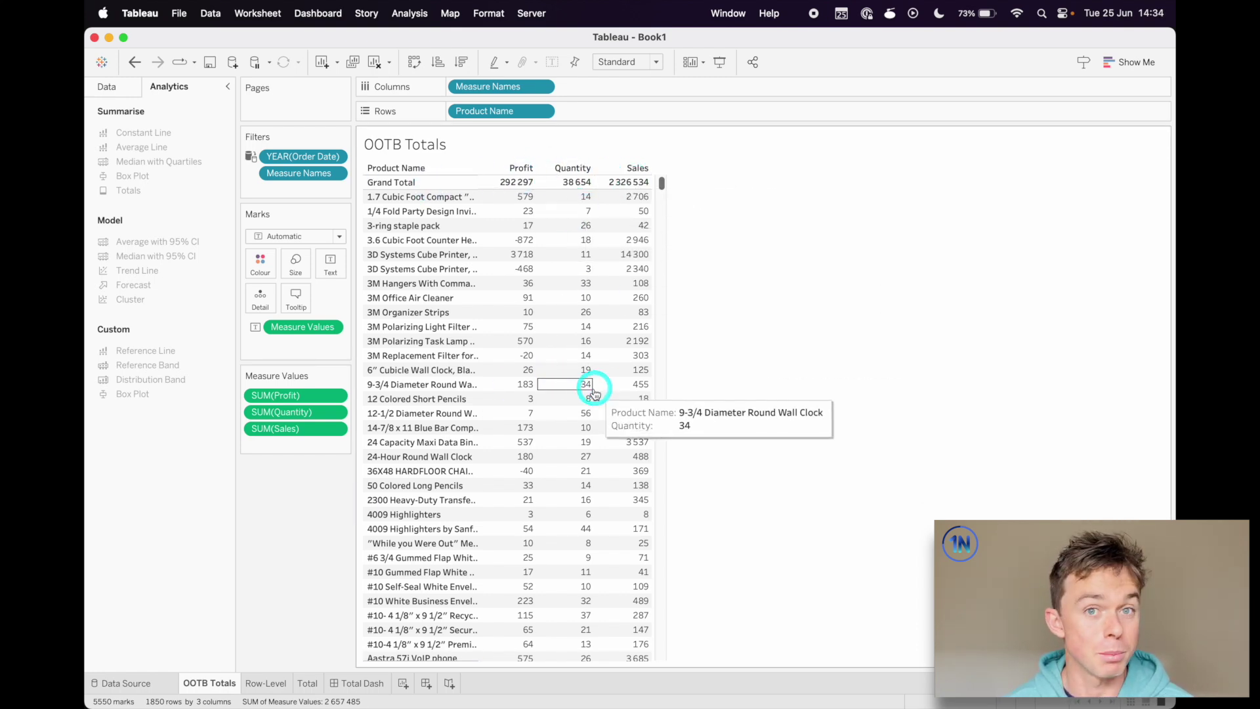
scroll(594, 393, "down", 15)
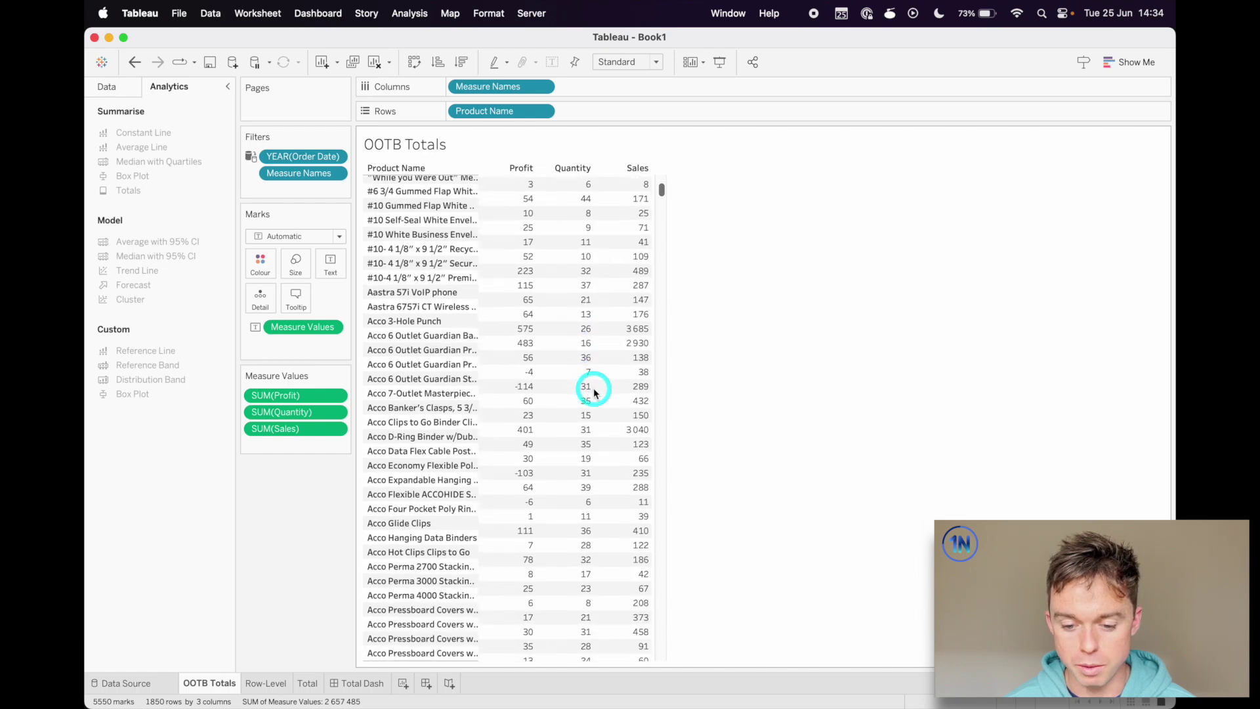
scroll(593, 392, "up", 15)
left_click(614, 188)
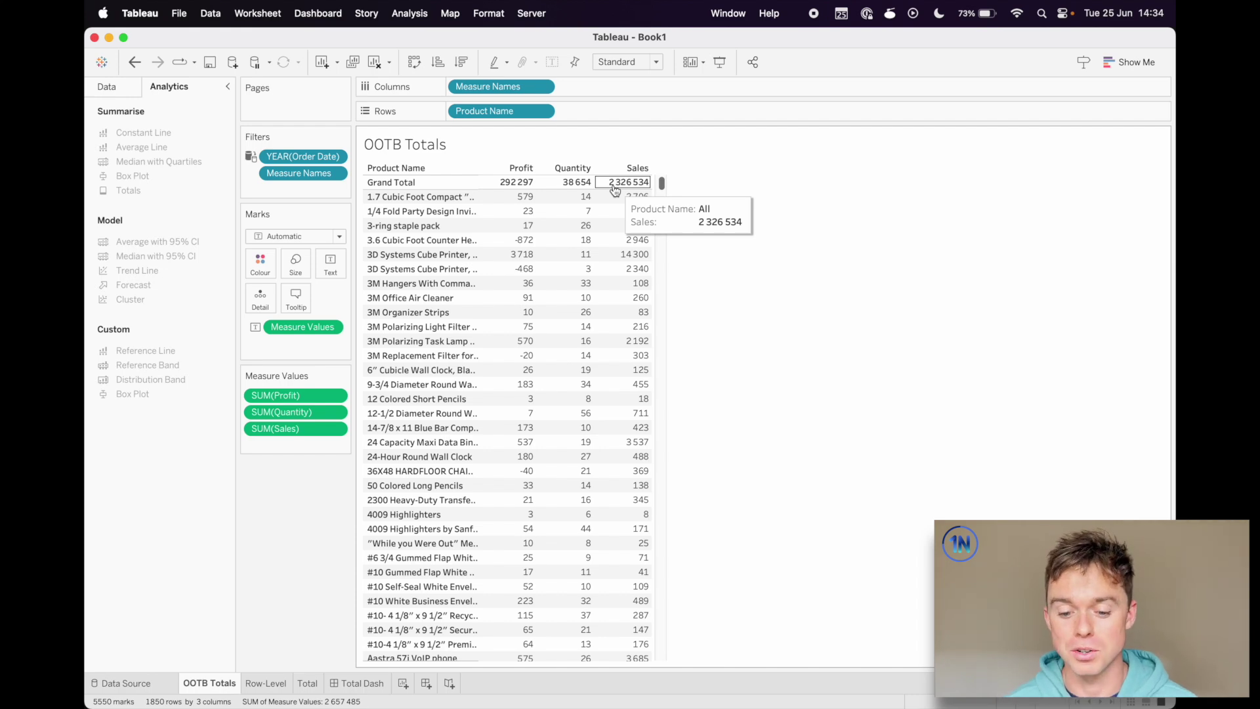
- Clear the Grand Total and Quantity selections and open the Total Dash dashboard
scroll(564, 446, "down", 5)
scroll(565, 446, "up", 5)
left_click(567, 450)
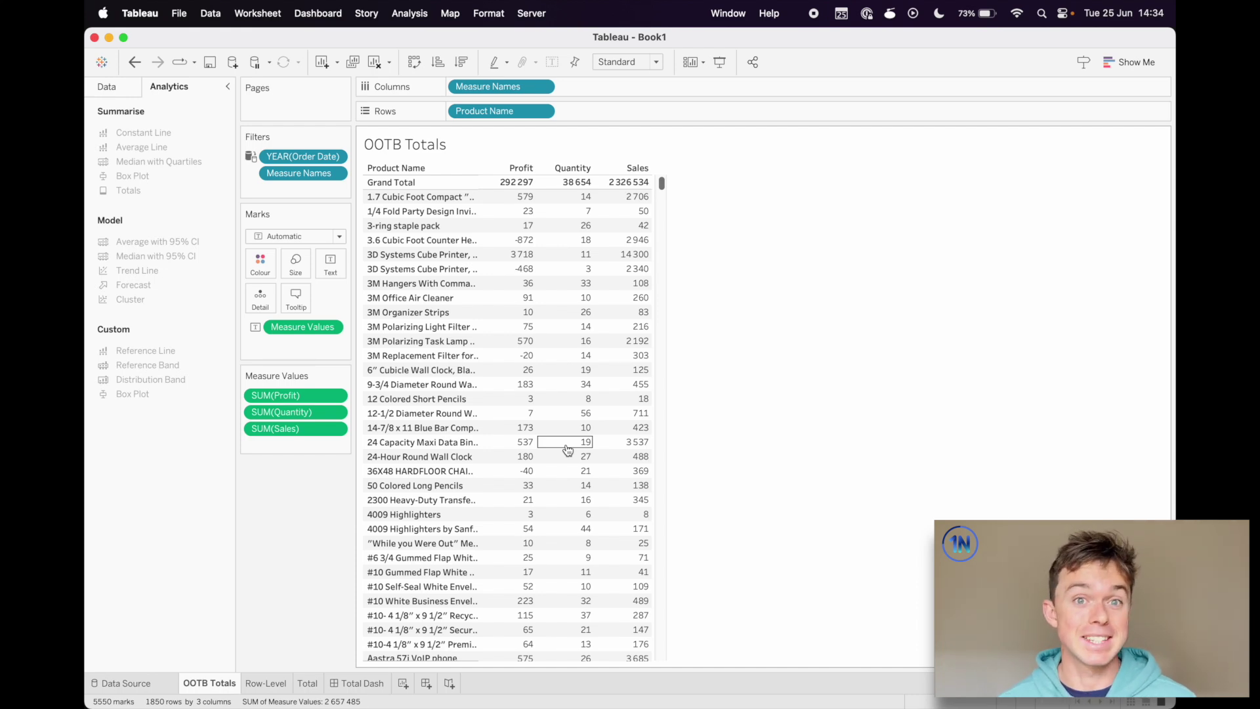
left_click(279, 620)
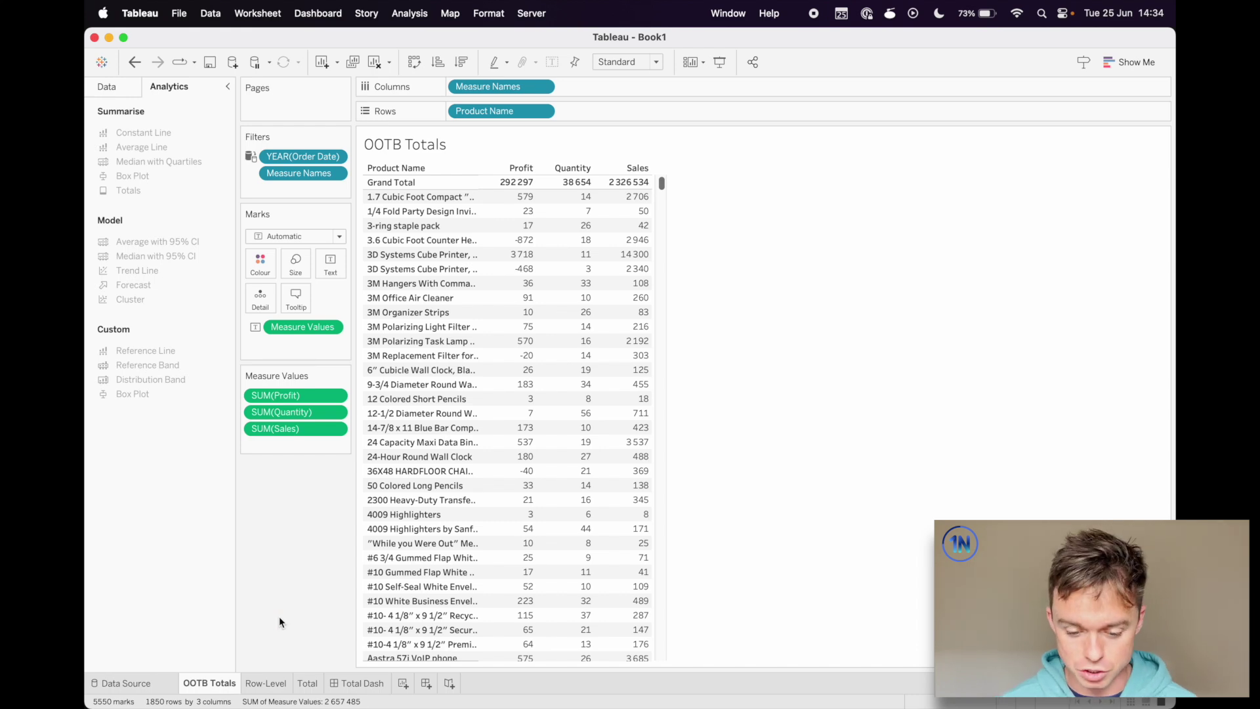
left_click(372, 684)
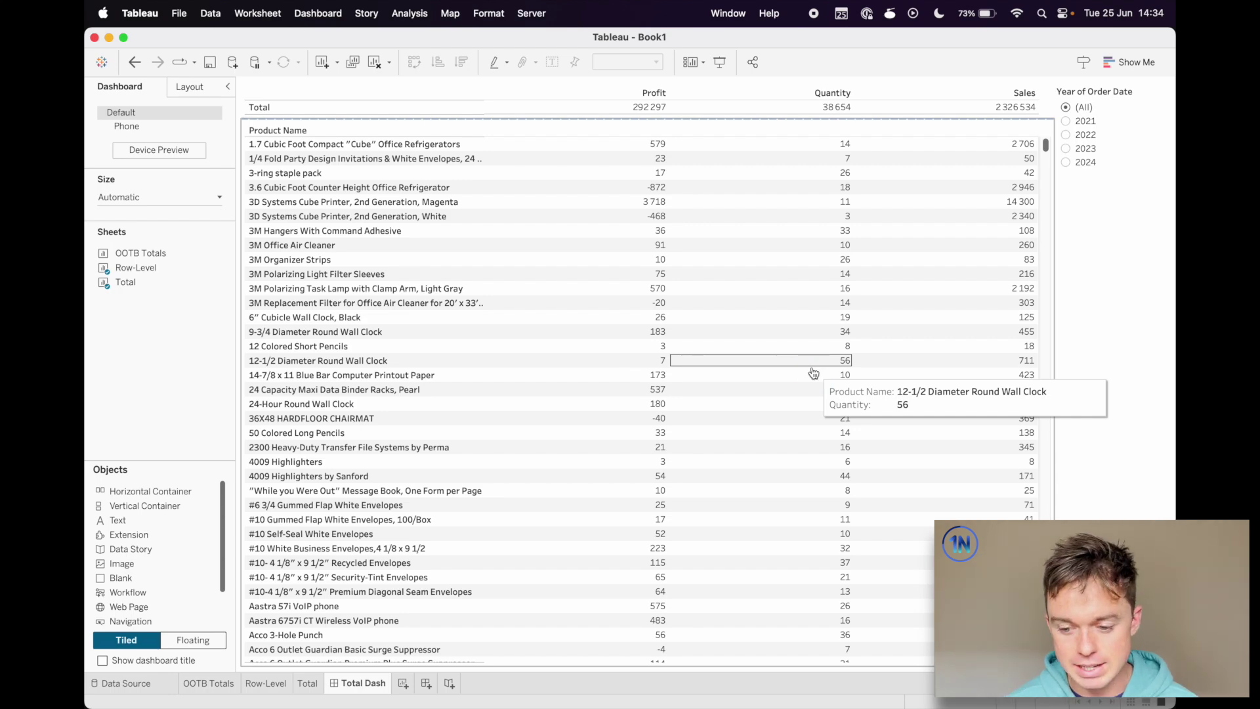
scroll(813, 372, "down", 5)
scroll(812, 373, "up", 5)
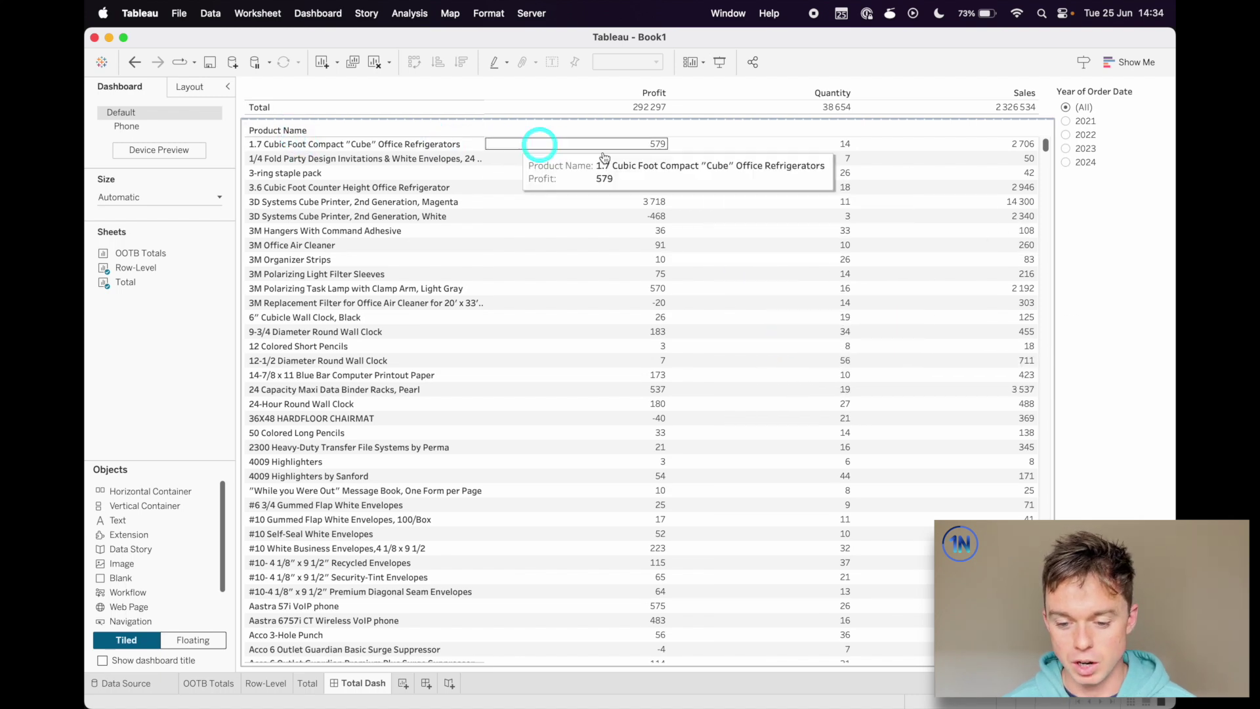
left_click(349, 106)
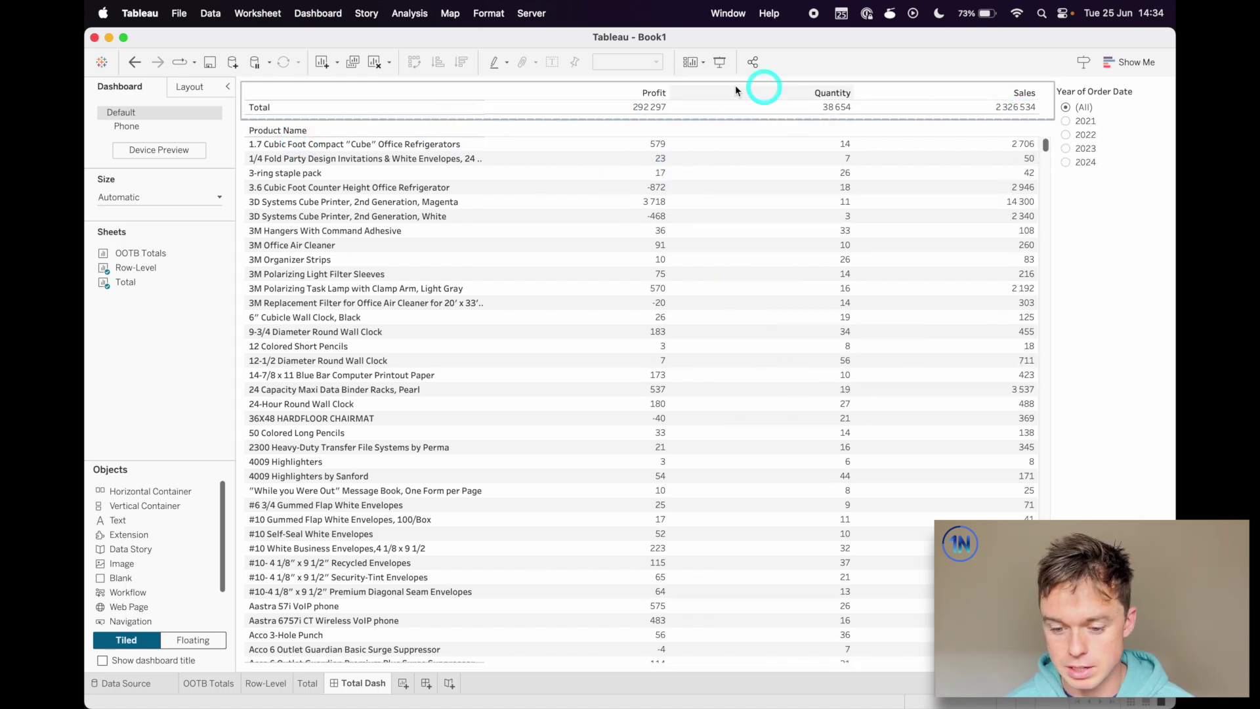
left_click(703, 216)
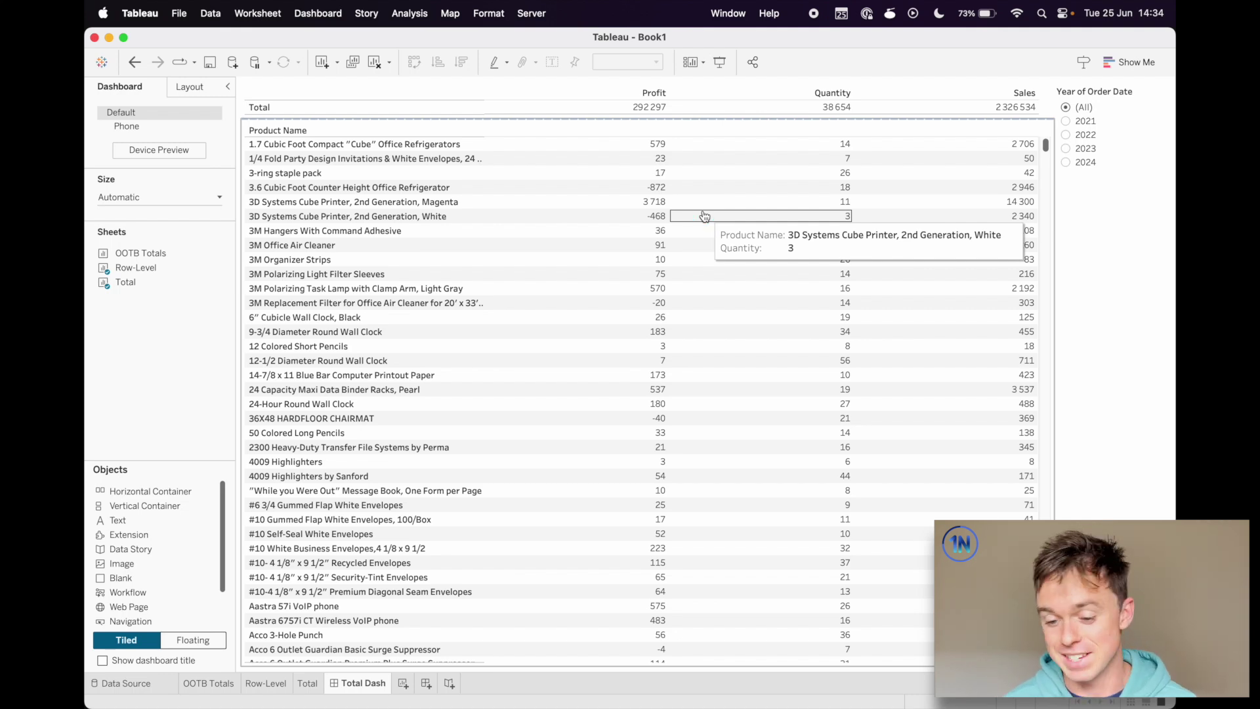
left_click(651, 92)
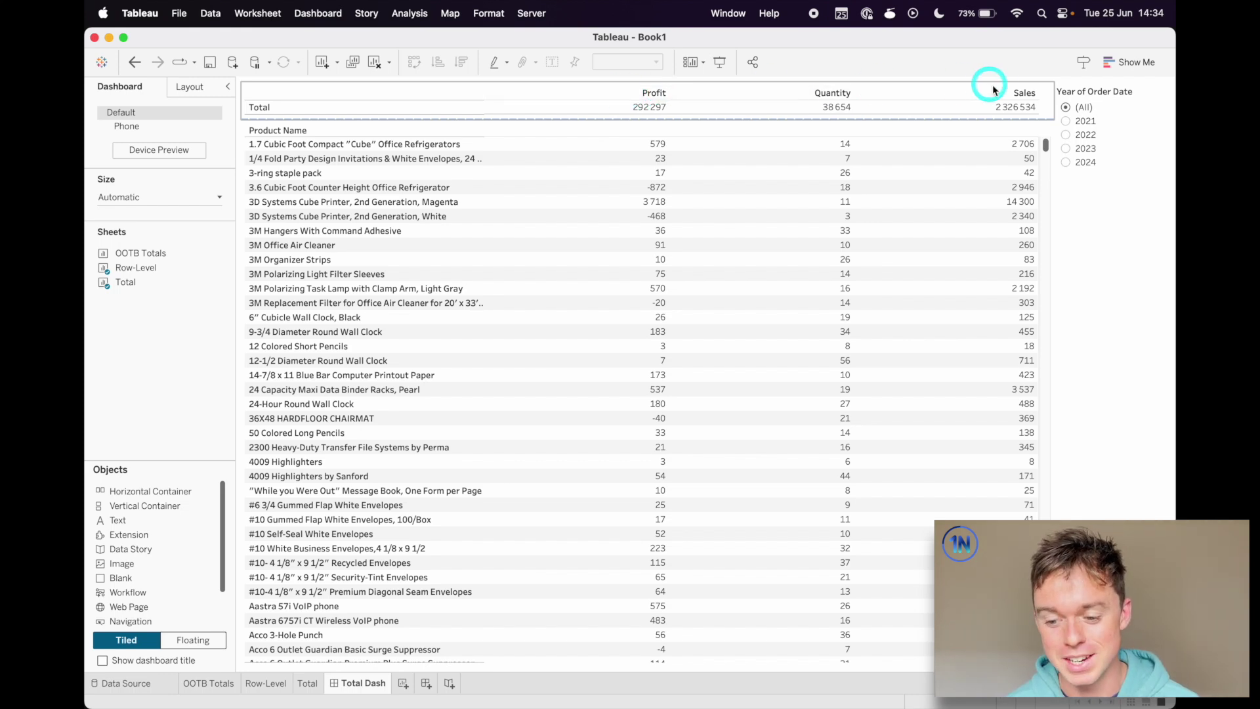
left_click(848, 107)
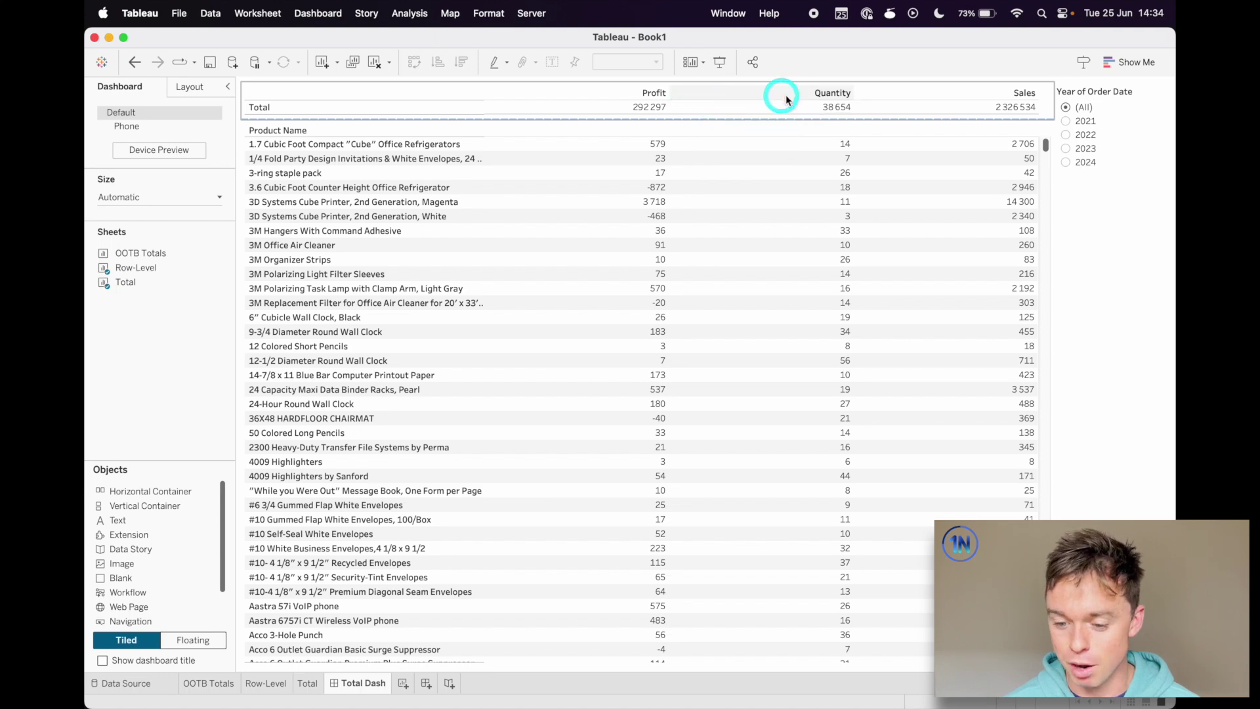
left_click(1002, 99)
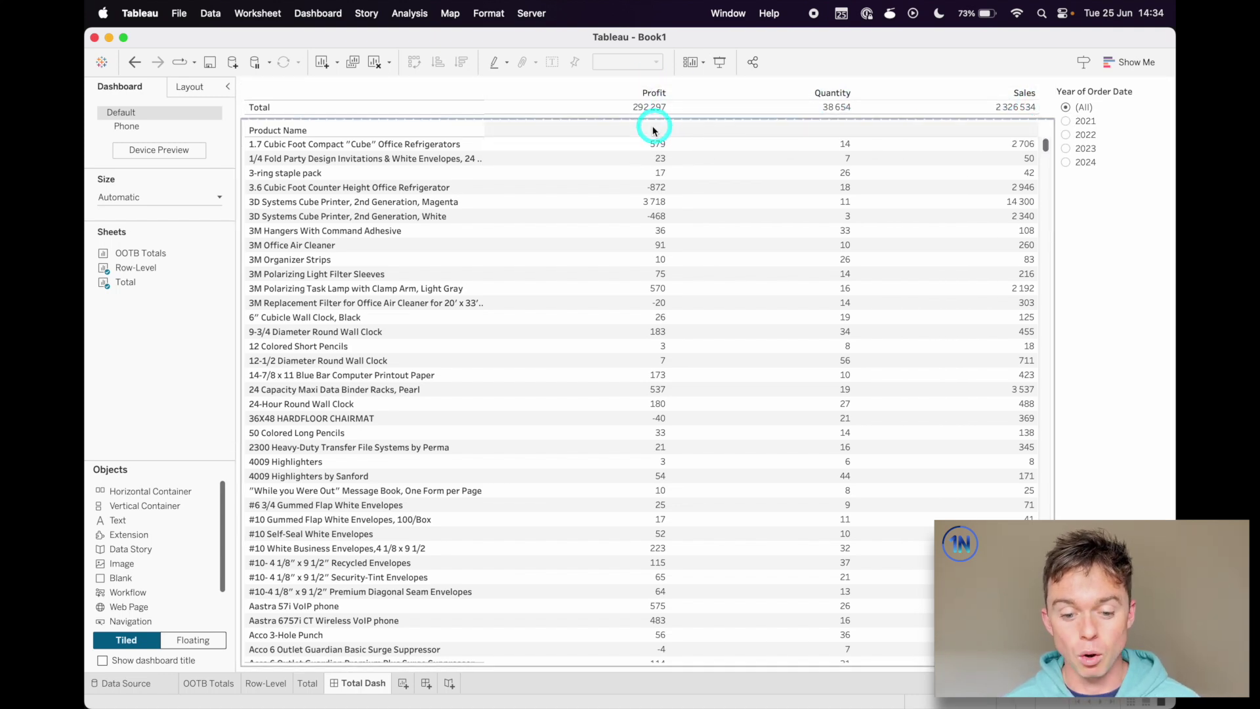
mouse_move(860, 145)
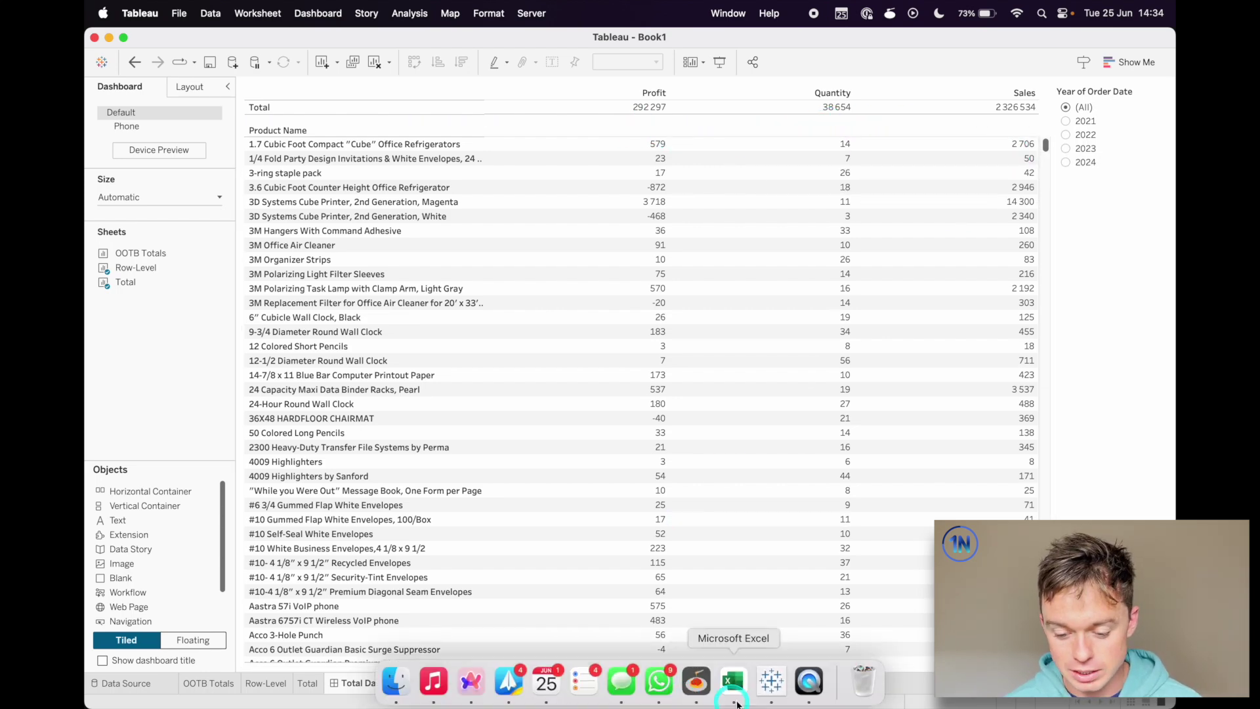
left_click(737, 689)
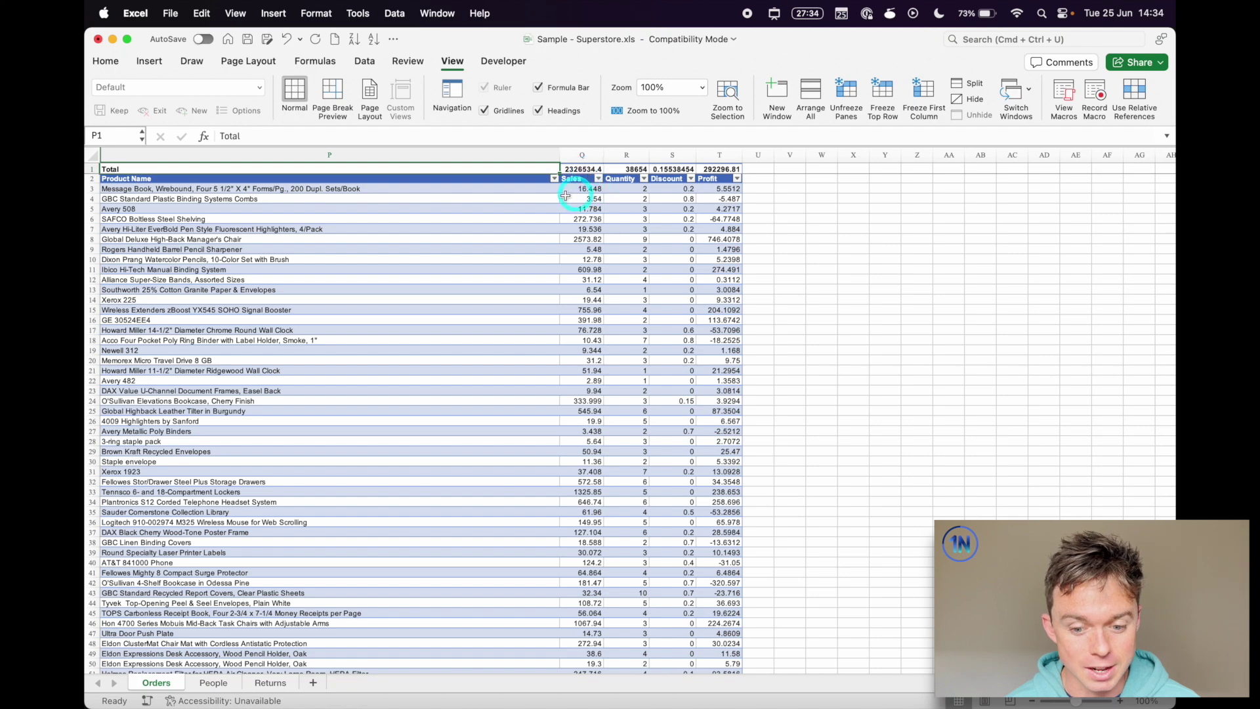
mouse_move(505, 703)
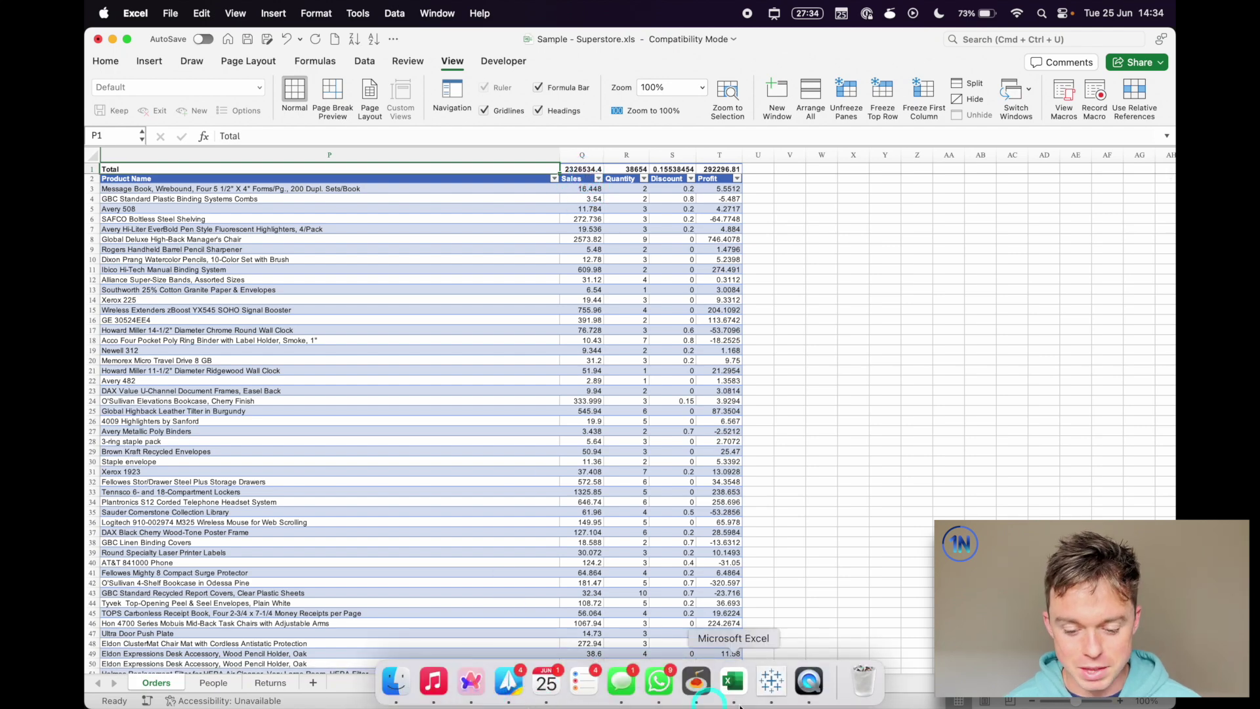
left_click(771, 683)
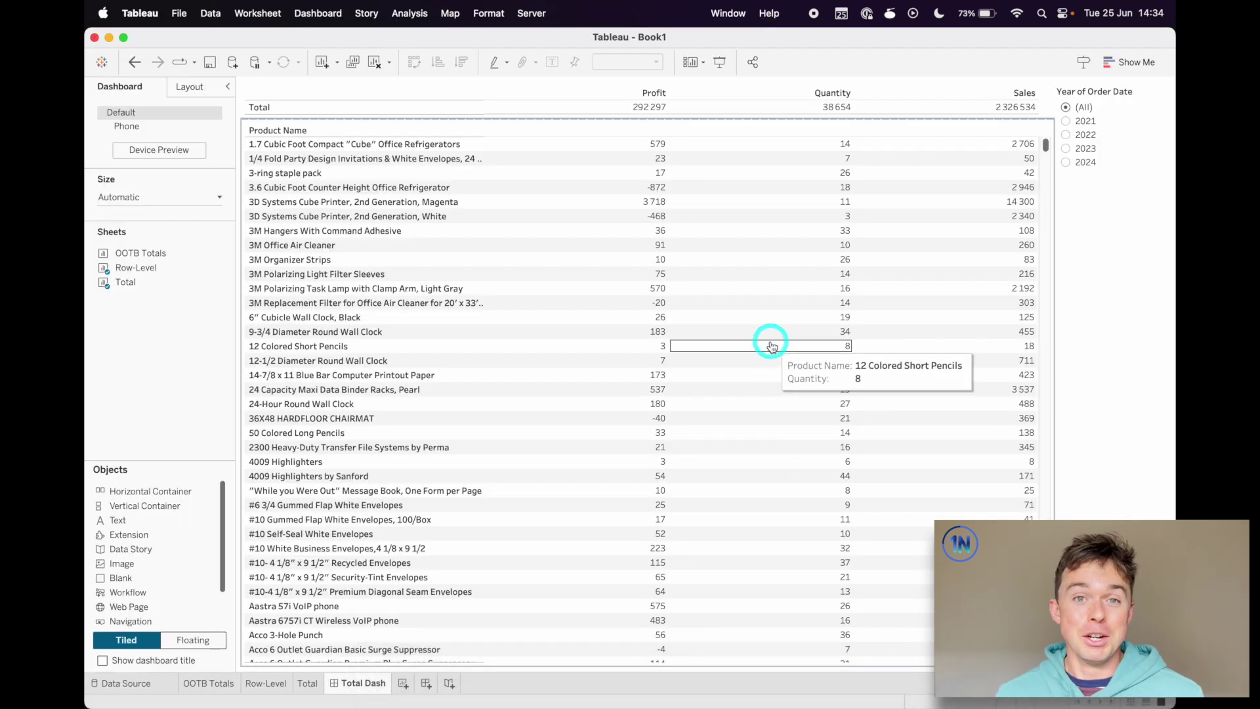
- Create a new worksheet named Row Level
left_click(402, 683)
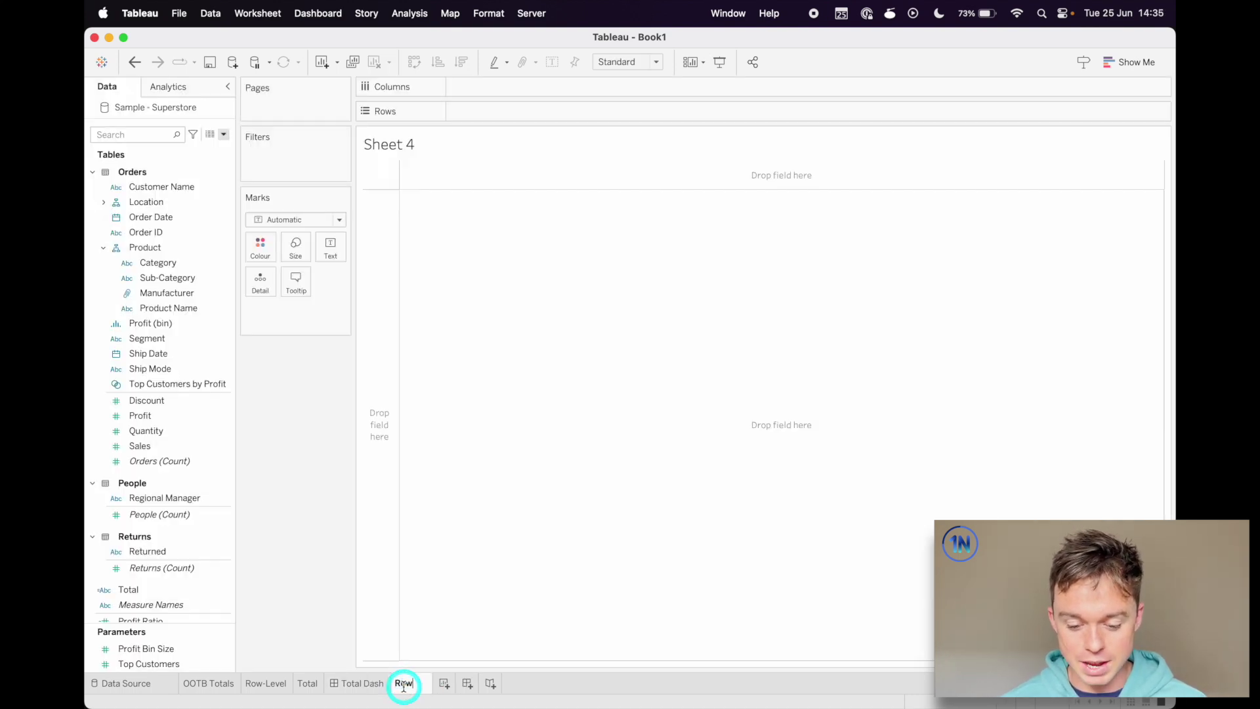
type("Row Level")
key("Return")
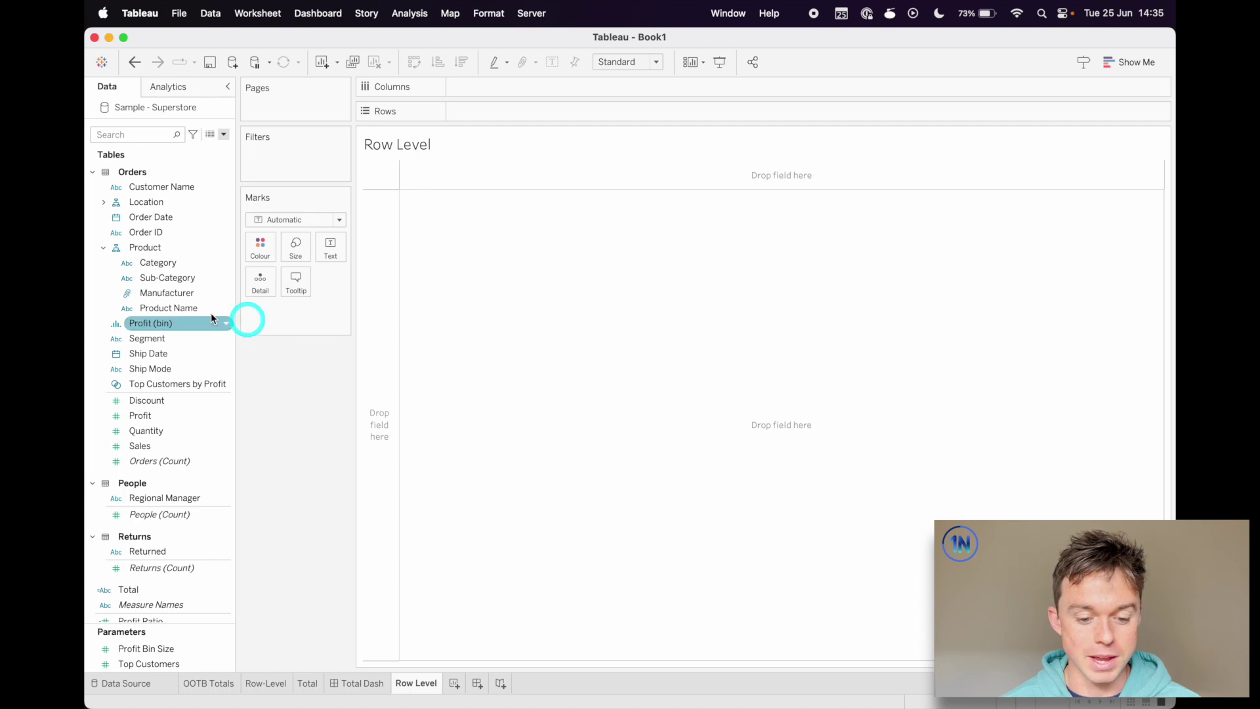
- List Product Name as rows with Sales, Quantity and Profit values, then start another worksheet
left_click_drag(169, 308, 515, 111)
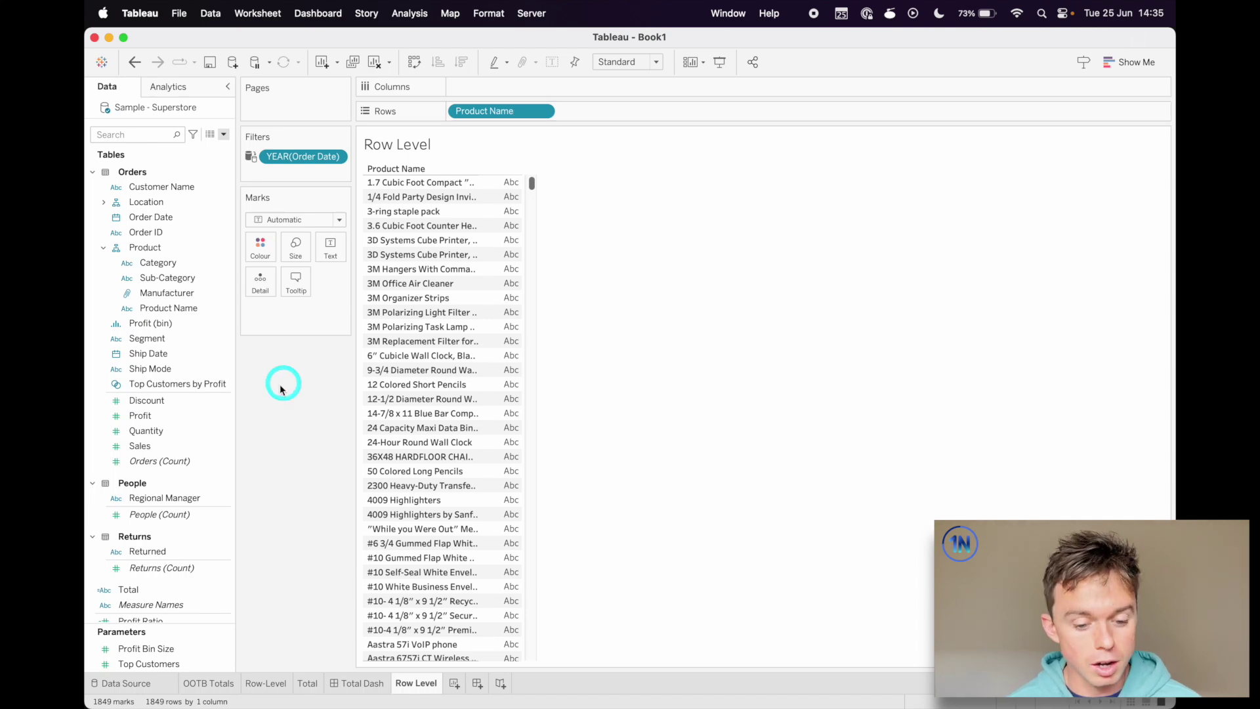
left_click_drag(141, 446, 330, 248)
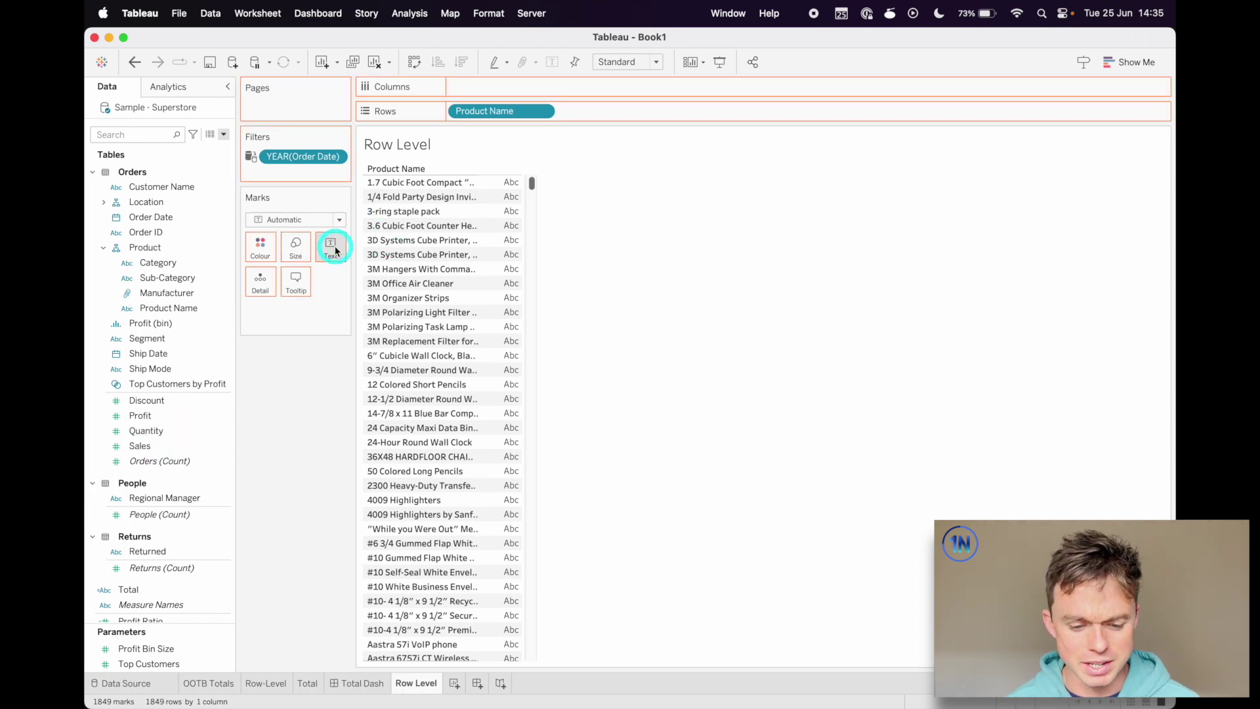
double_click(149, 431)
double_click(141, 418)
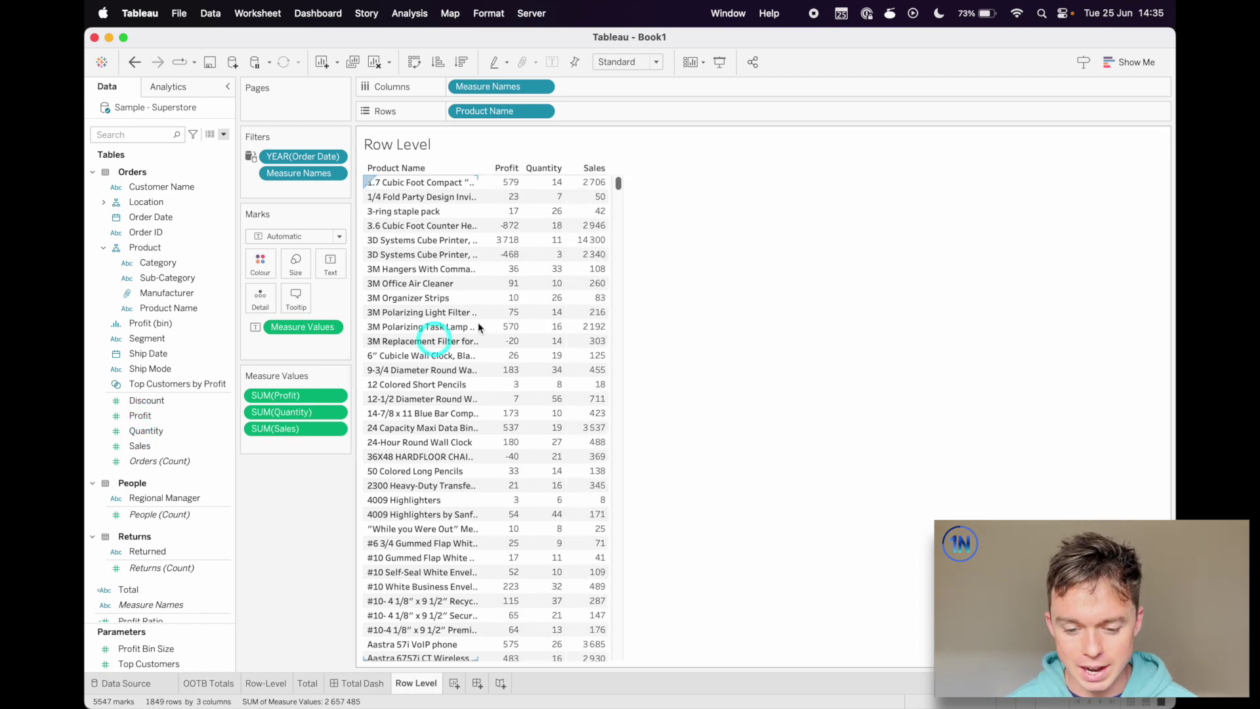
left_click(454, 684)
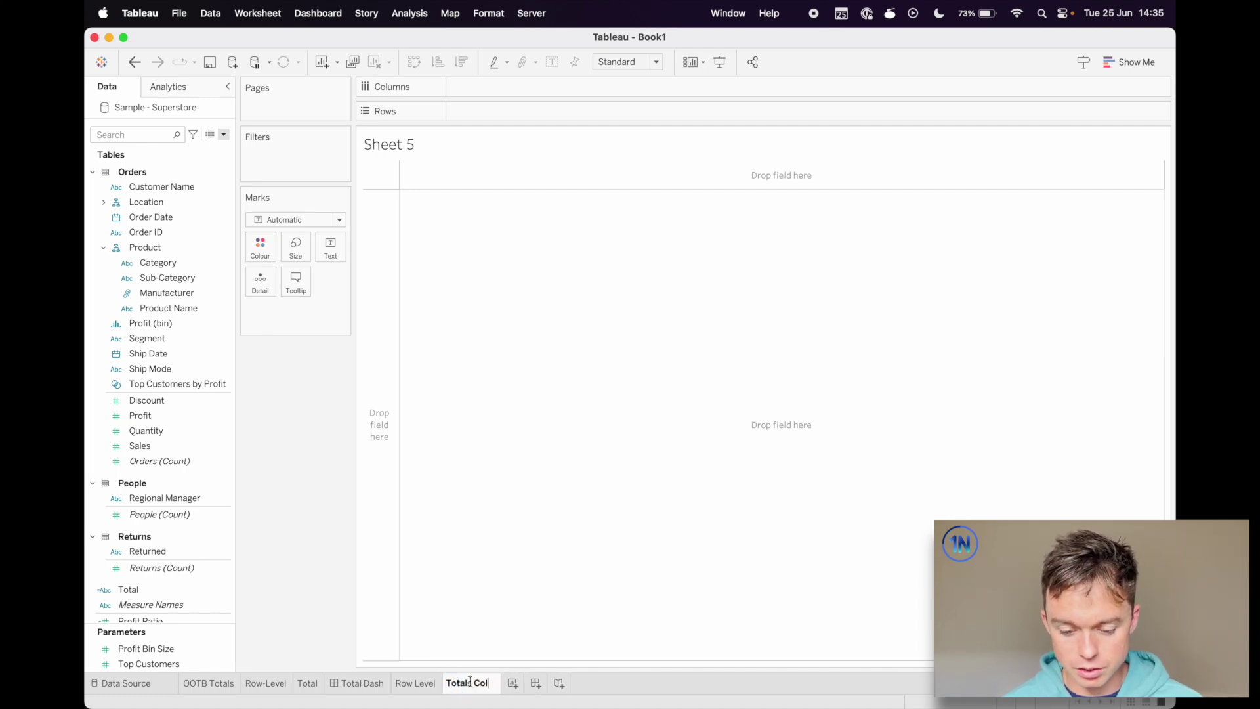
- Name the sheet Totals Column and add the overall Sales, Quantity and Profit totals
type("n")
key("Return")
left_click(557, 418)
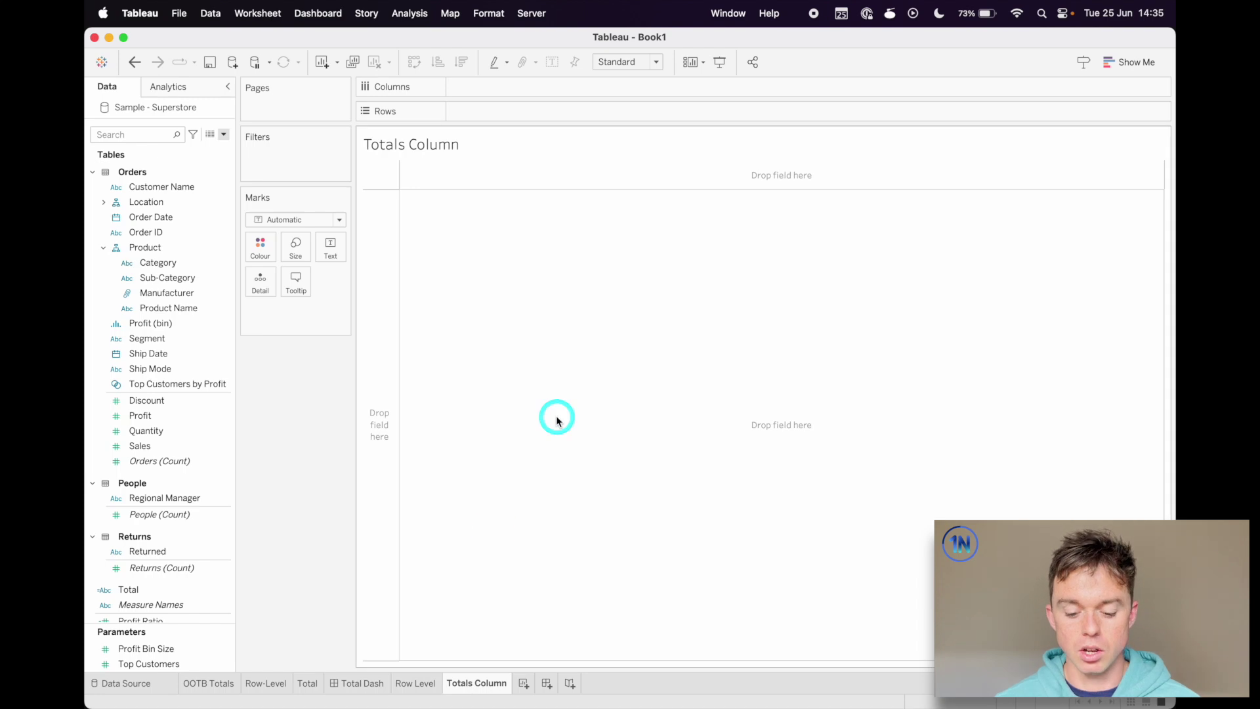
left_click_drag(150, 446, 332, 249)
left_click(194, 427)
double_click(190, 428)
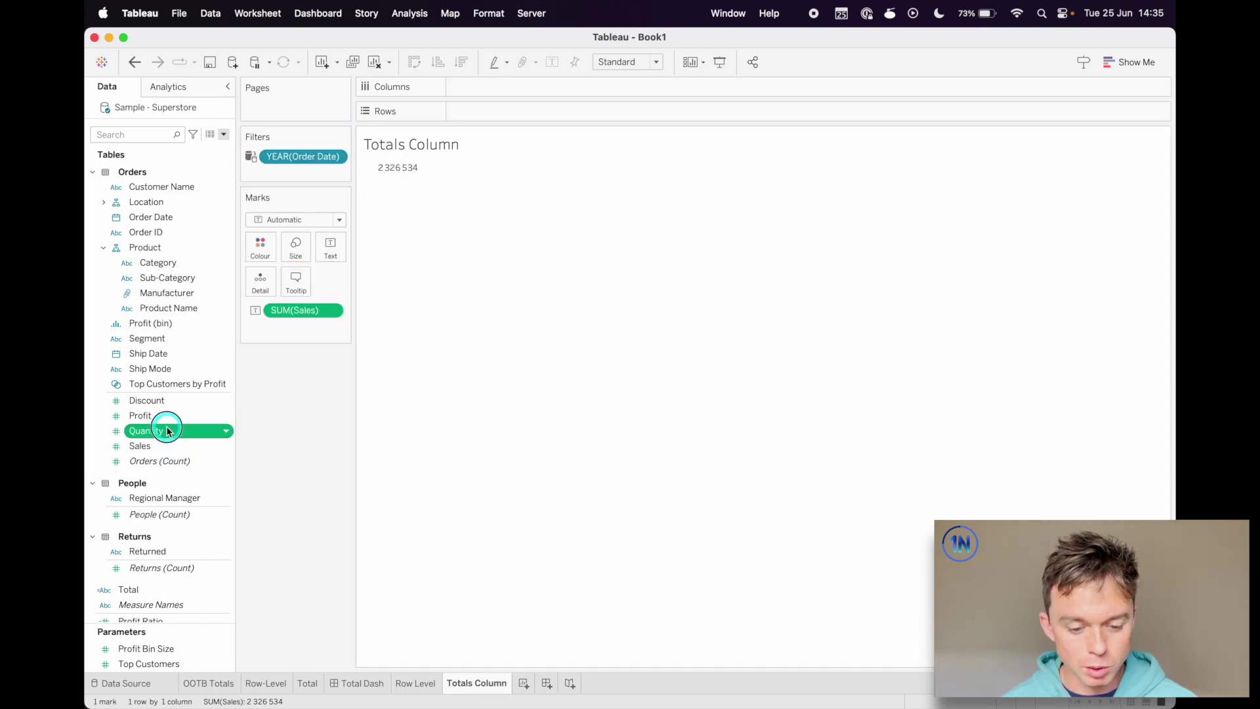
double_click(145, 415)
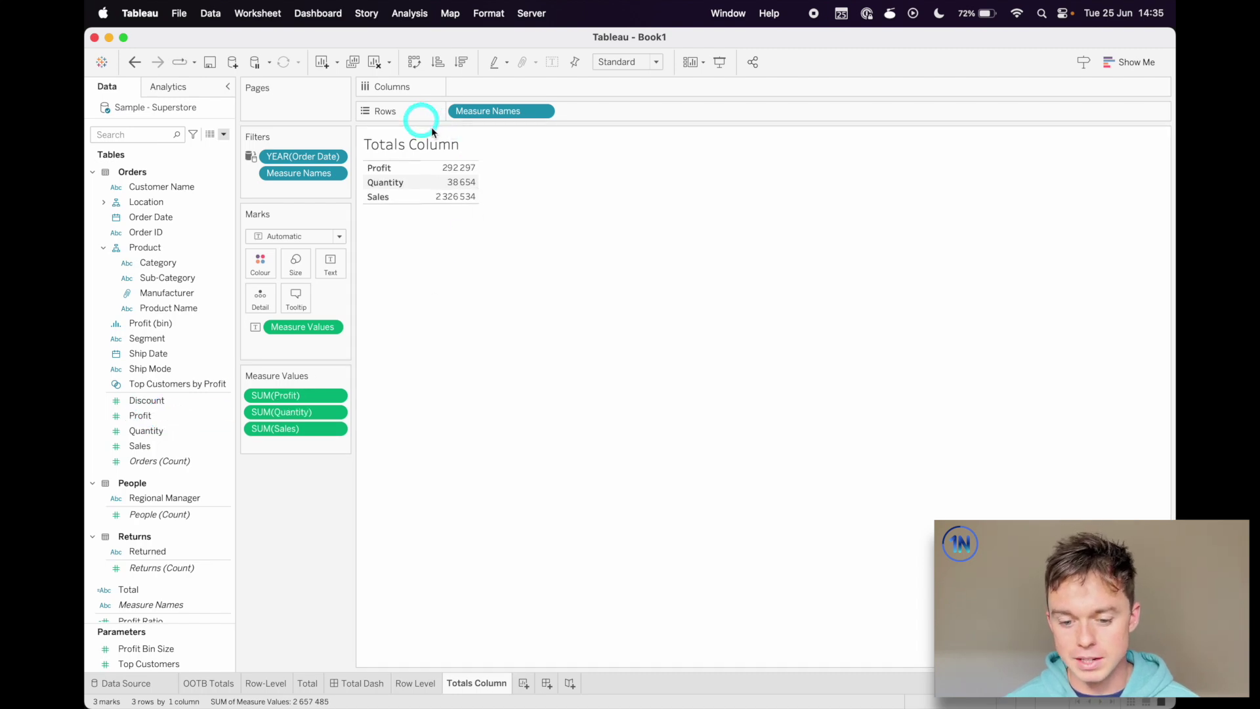
- Move Measure Names from Rows to Columns so the three totals sit side by side
mouse_move(467, 203)
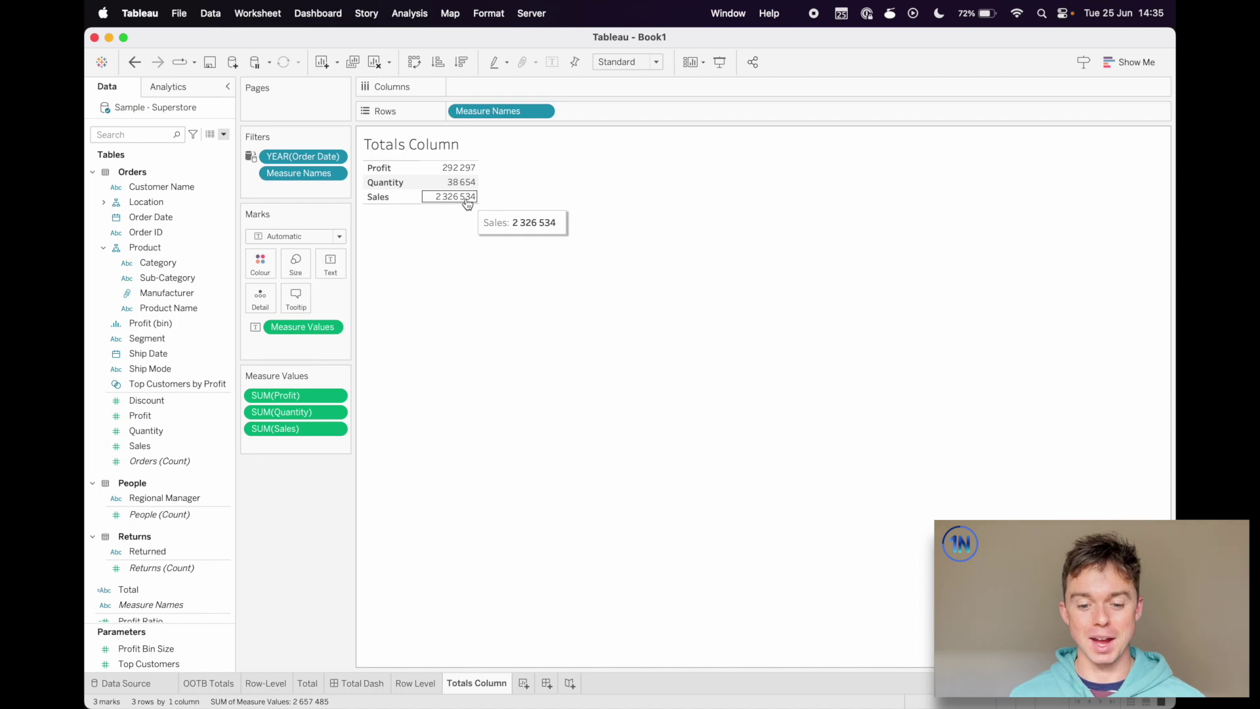
left_click(510, 118)
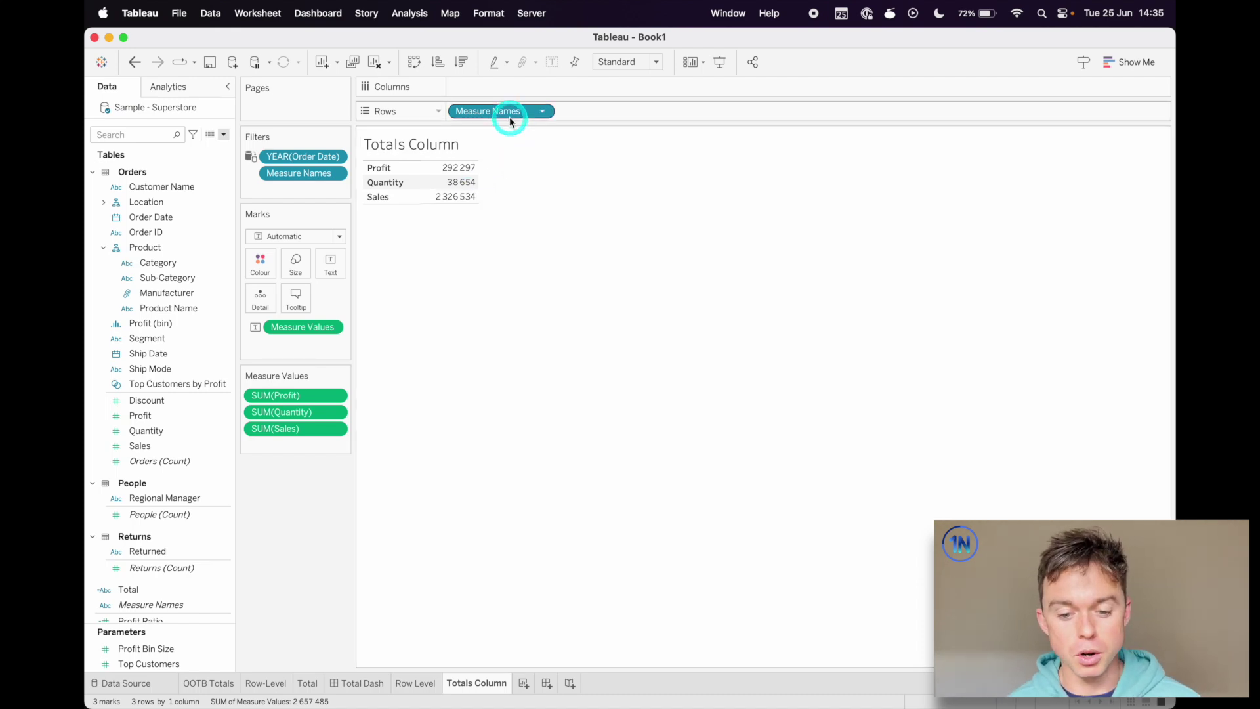
left_click_drag(511, 112, 511, 86)
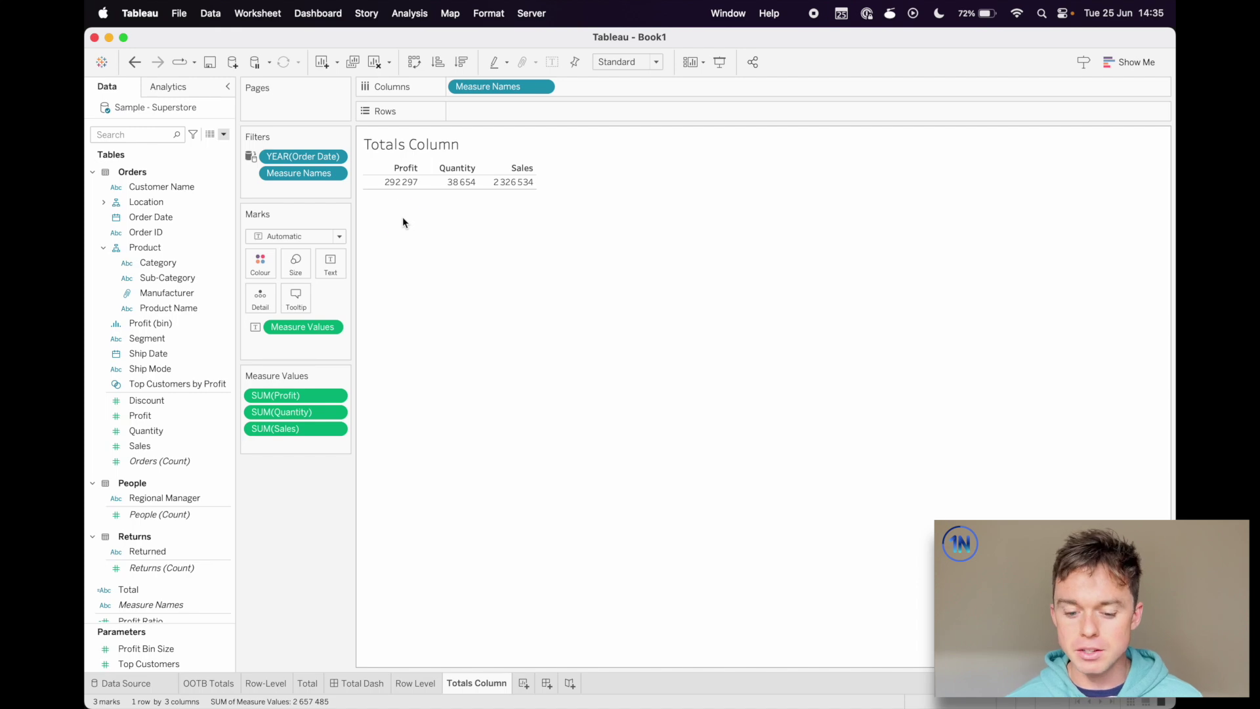
- Compare with the totals sheet on Total Dash, then return to Totals Column
left_click(354, 683)
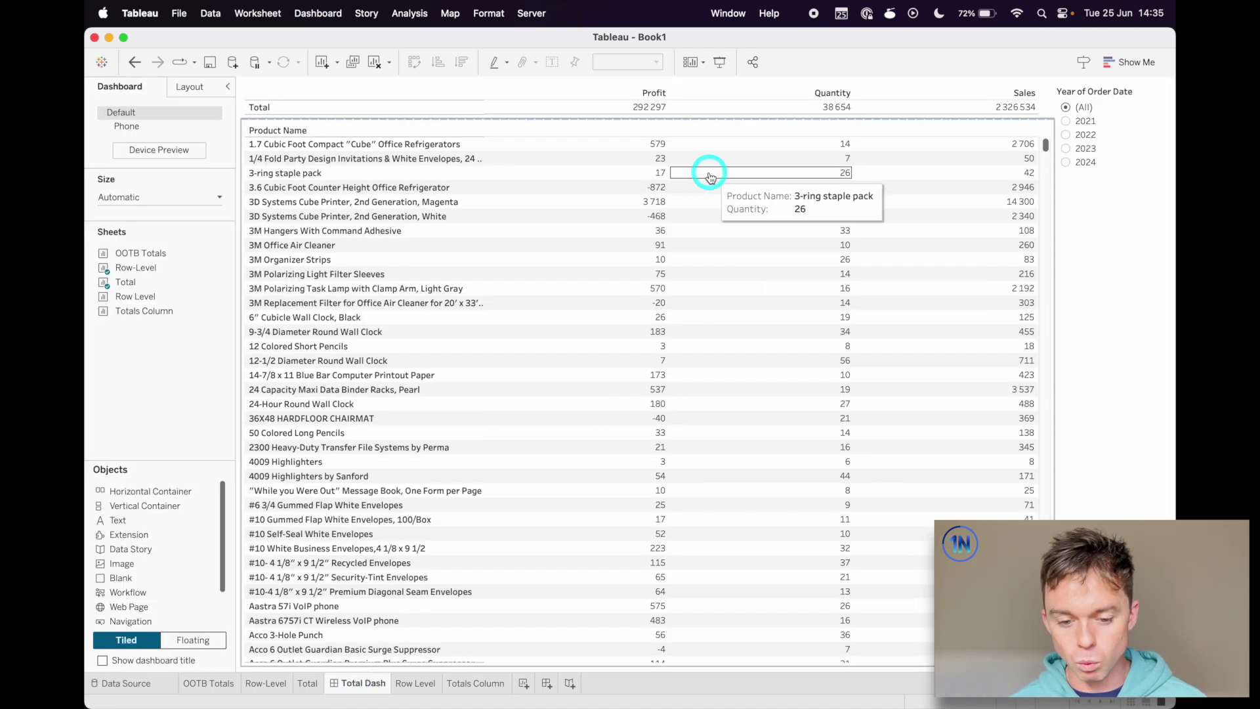
left_click(295, 110)
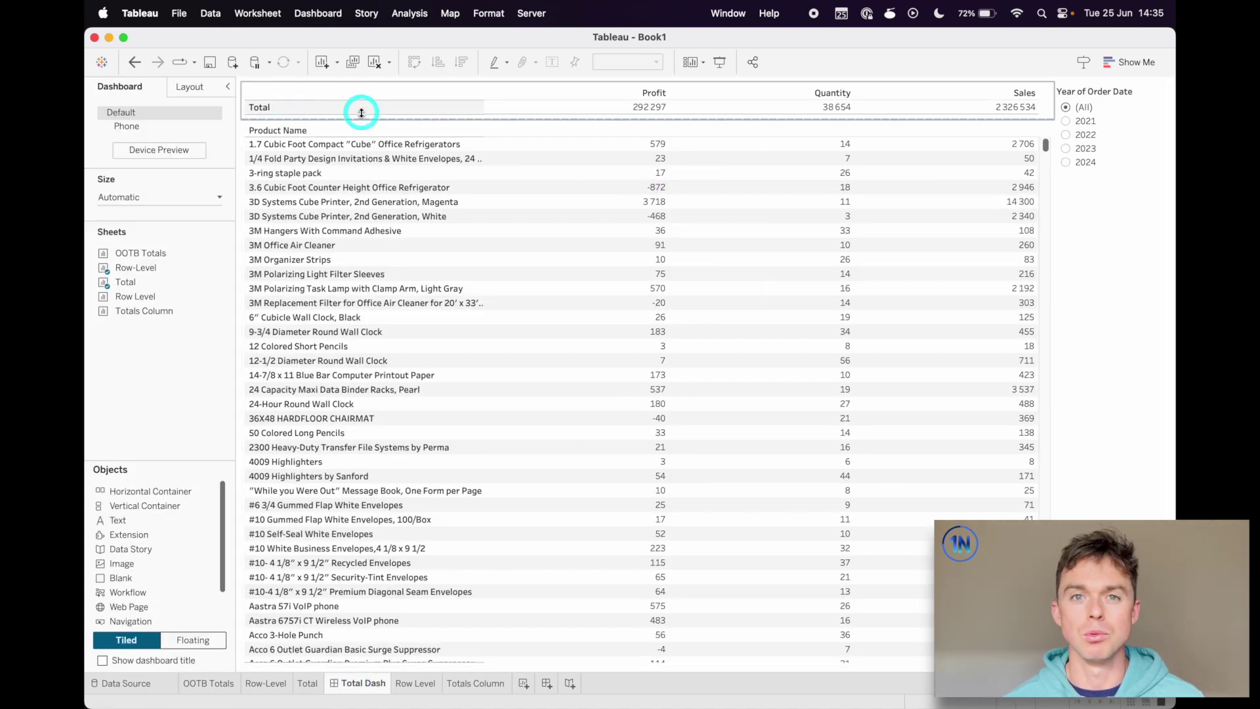
left_click(475, 683)
left_click(217, 134)
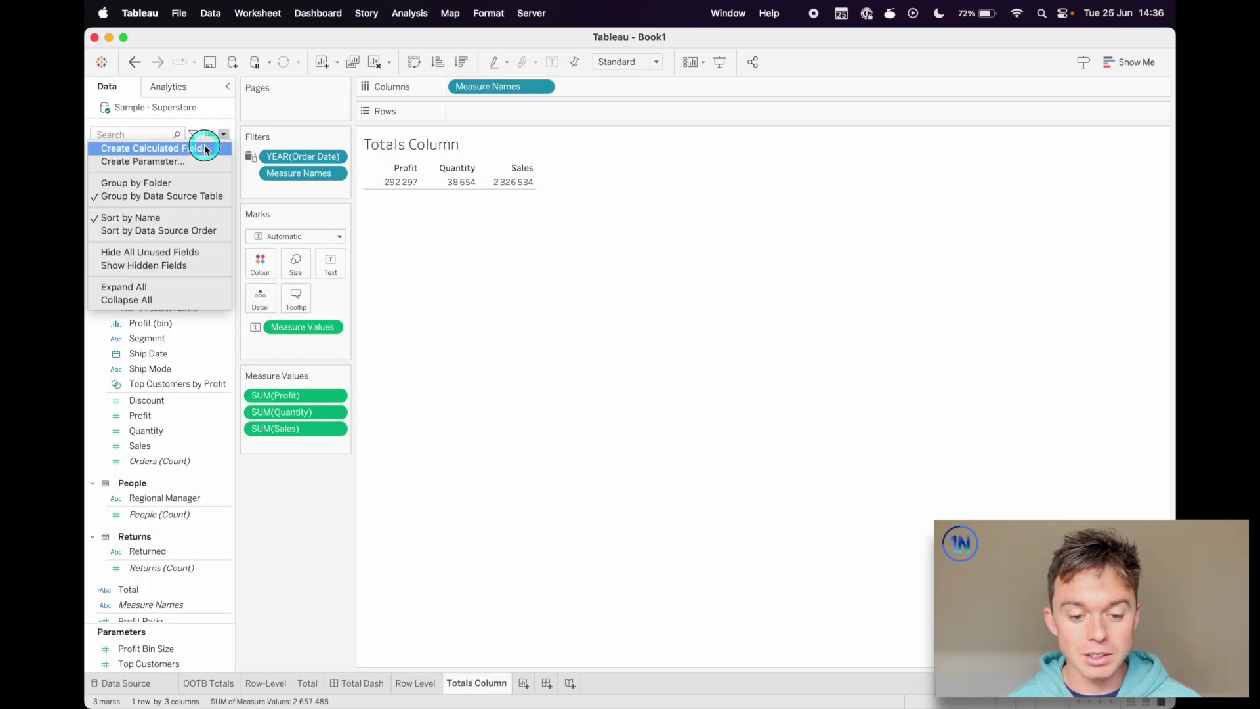
- Add a Total Text calculated field ('Total') to Totals Column's Rows, then create a new dashboard
left_click(211, 148)
type("Total'")
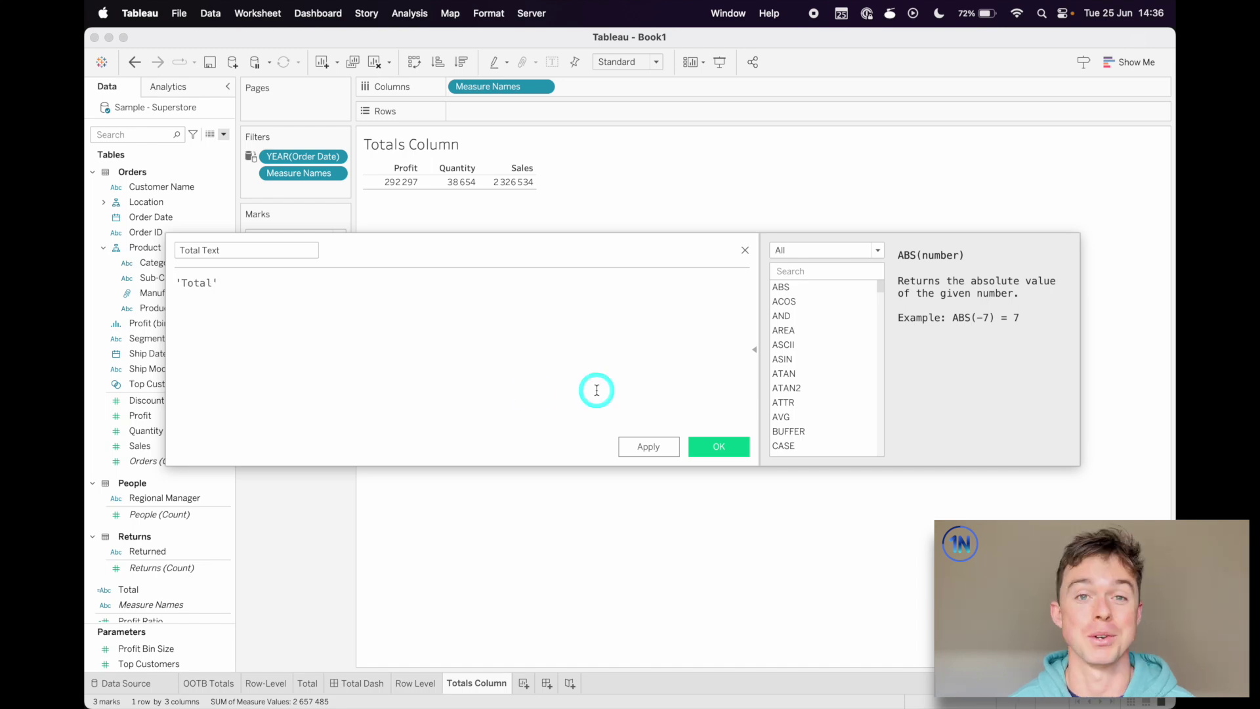
left_click(720, 445)
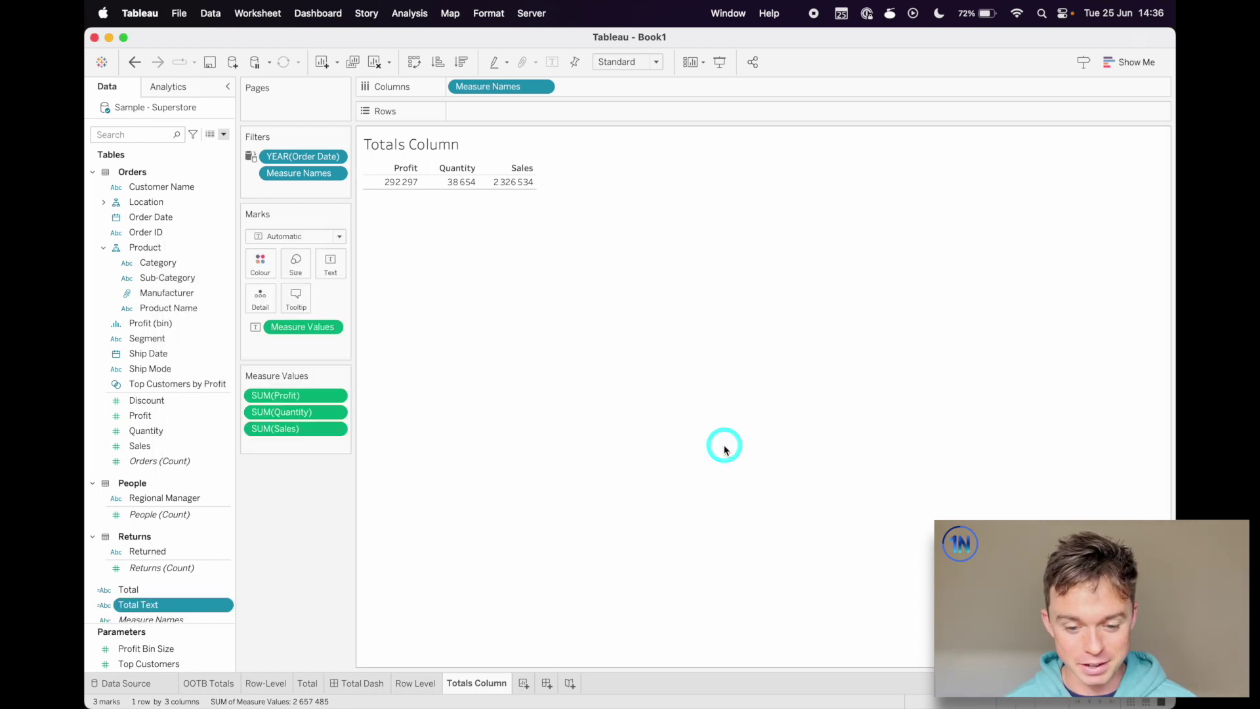
left_click_drag(157, 604, 512, 117)
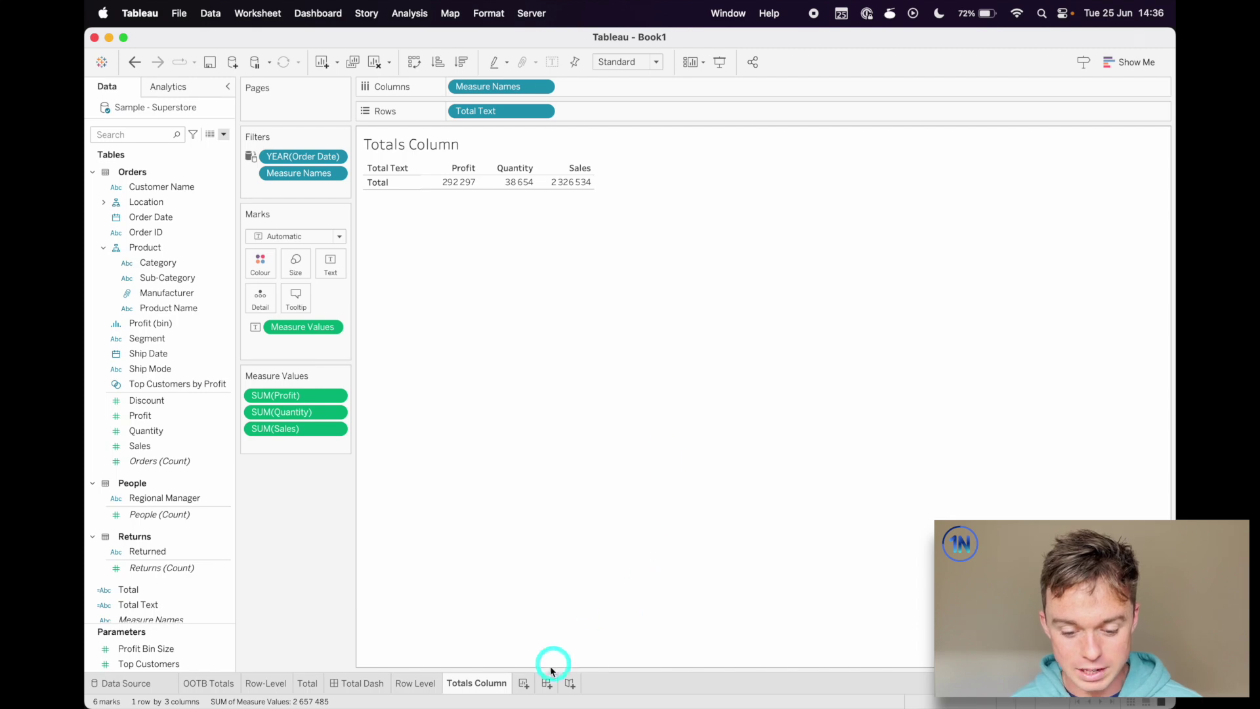
left_click(545, 683)
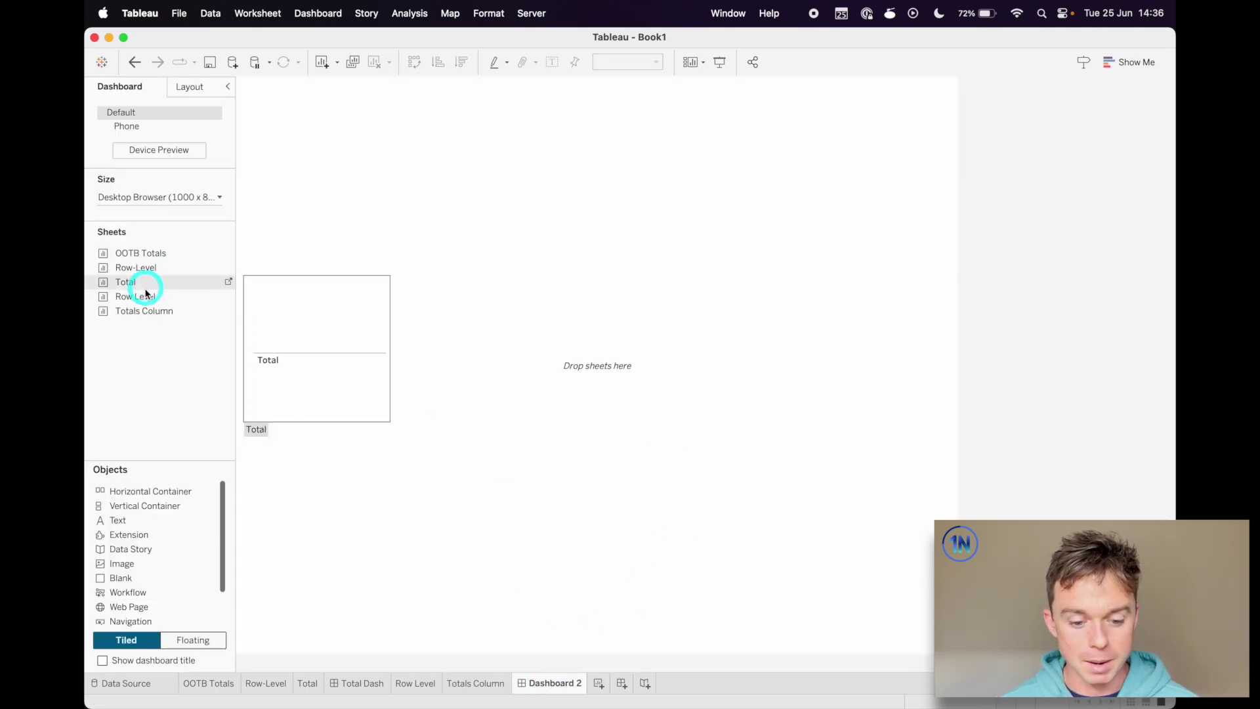
- Place Row Level on the dashboard with the Totals Column sheet stacked above it
mouse_move(145, 297)
left_click_drag(145, 297, 350, 300)
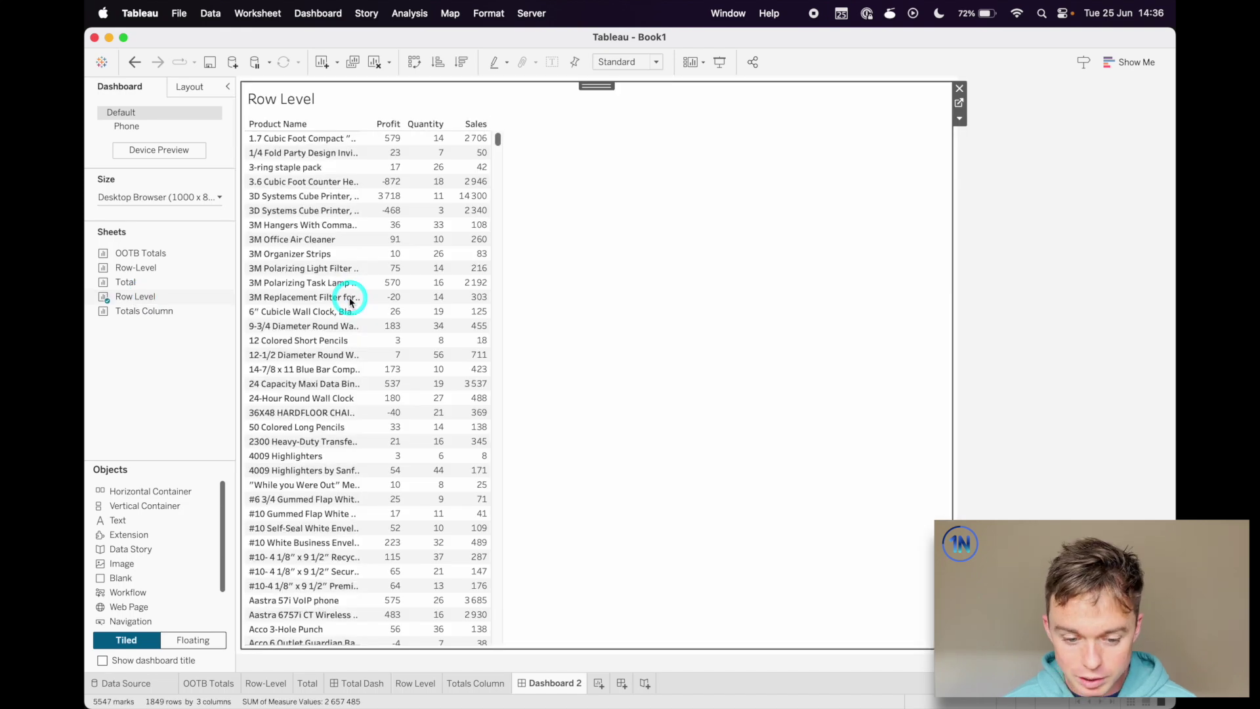
left_click_drag(136, 311, 387, 91)
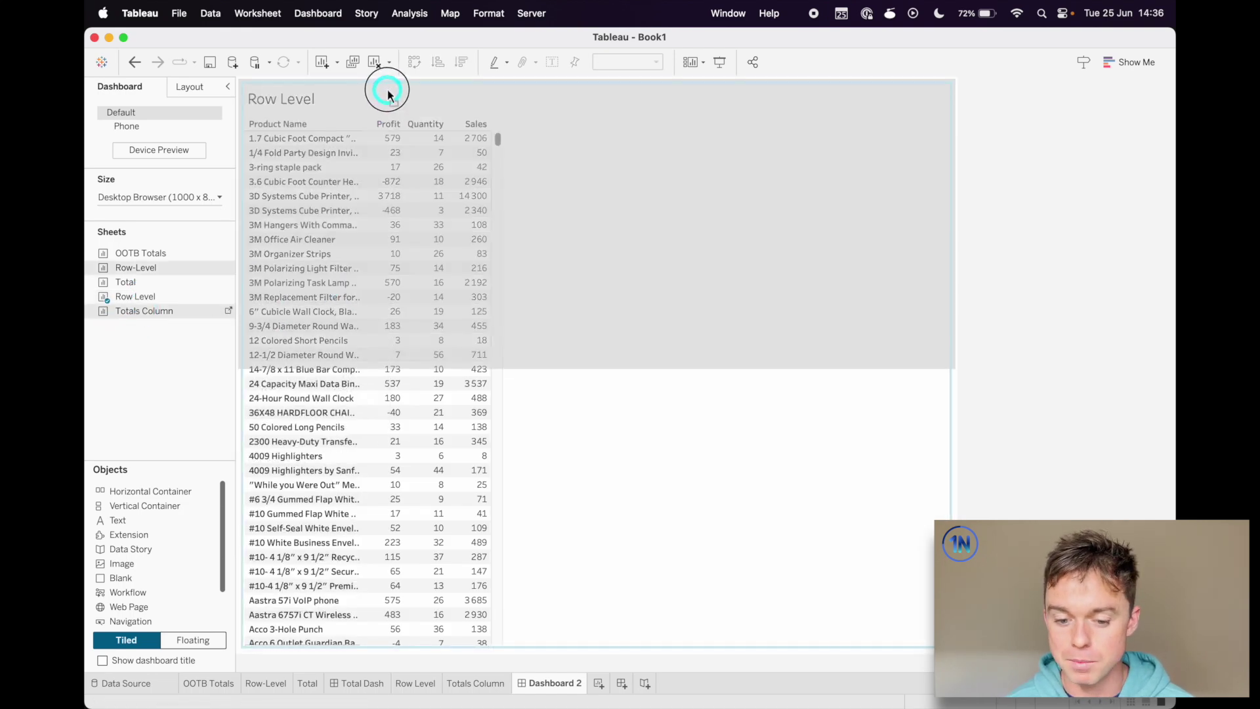
left_click_drag(387, 94, 387, 94)
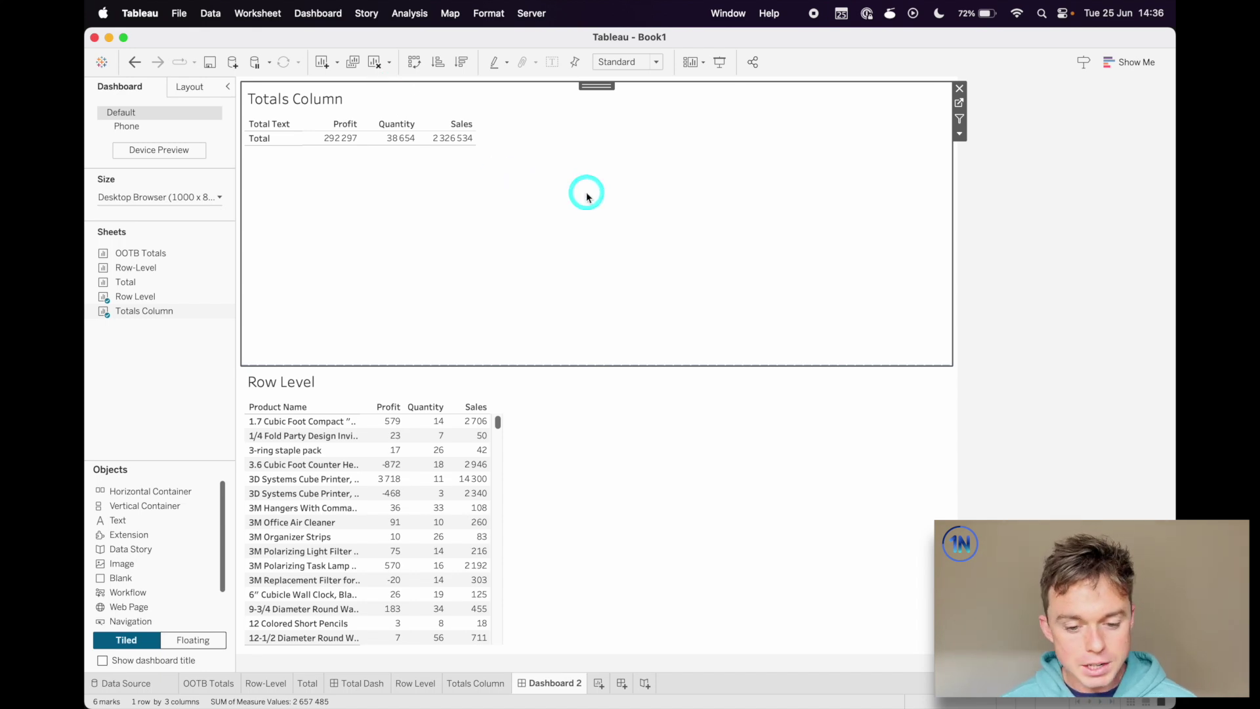
- Set both the Totals Column and Row Level tables to Fit Width
left_click(640, 61)
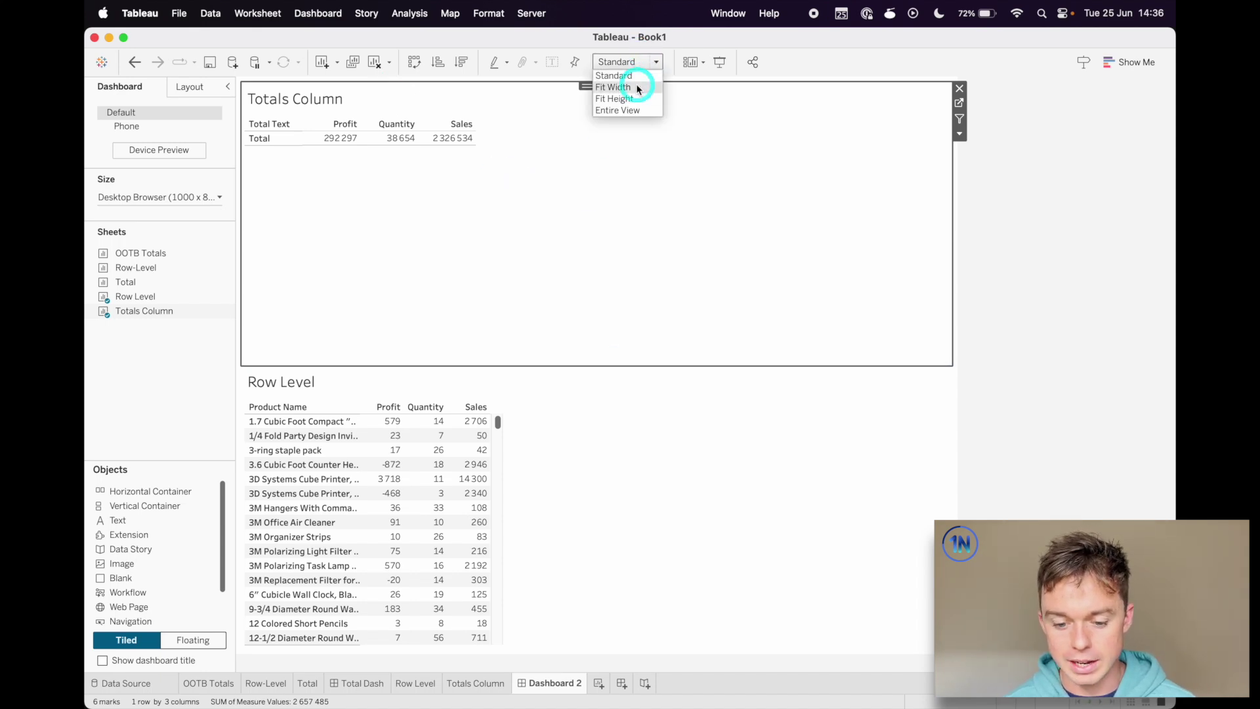
left_click(638, 87)
left_click(652, 492)
left_click(646, 61)
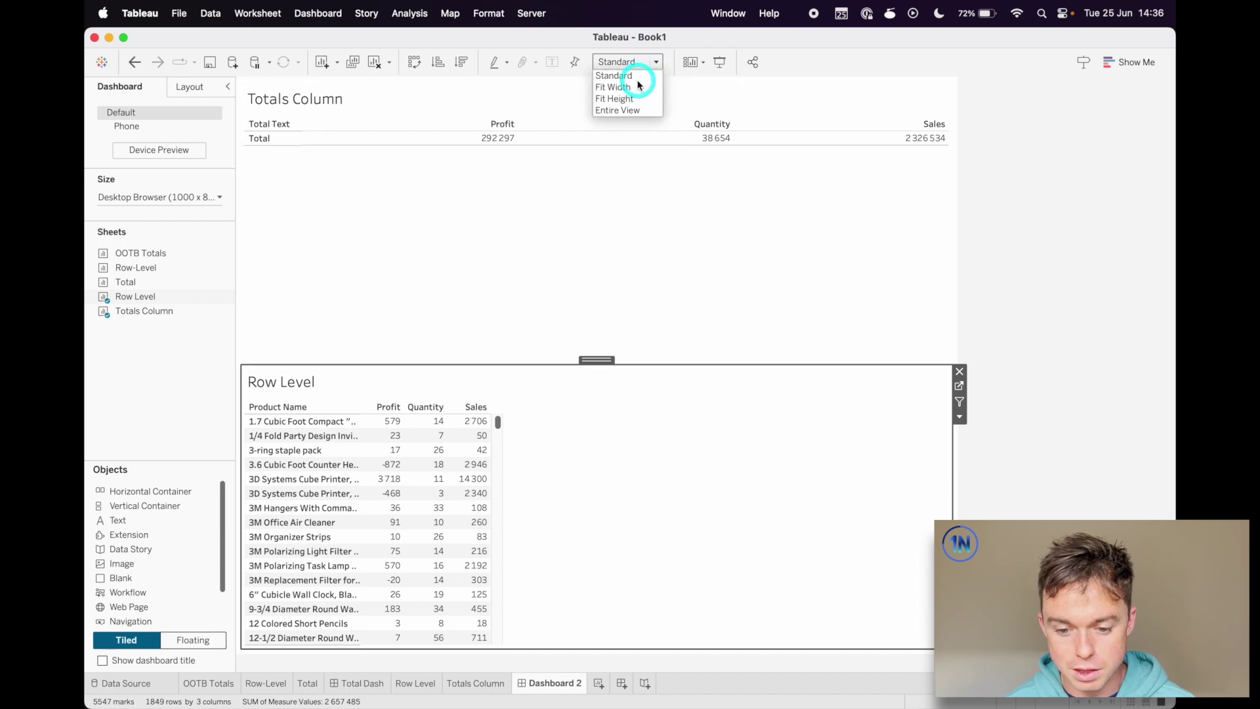
left_click(641, 61)
left_click(641, 61)
left_click(634, 88)
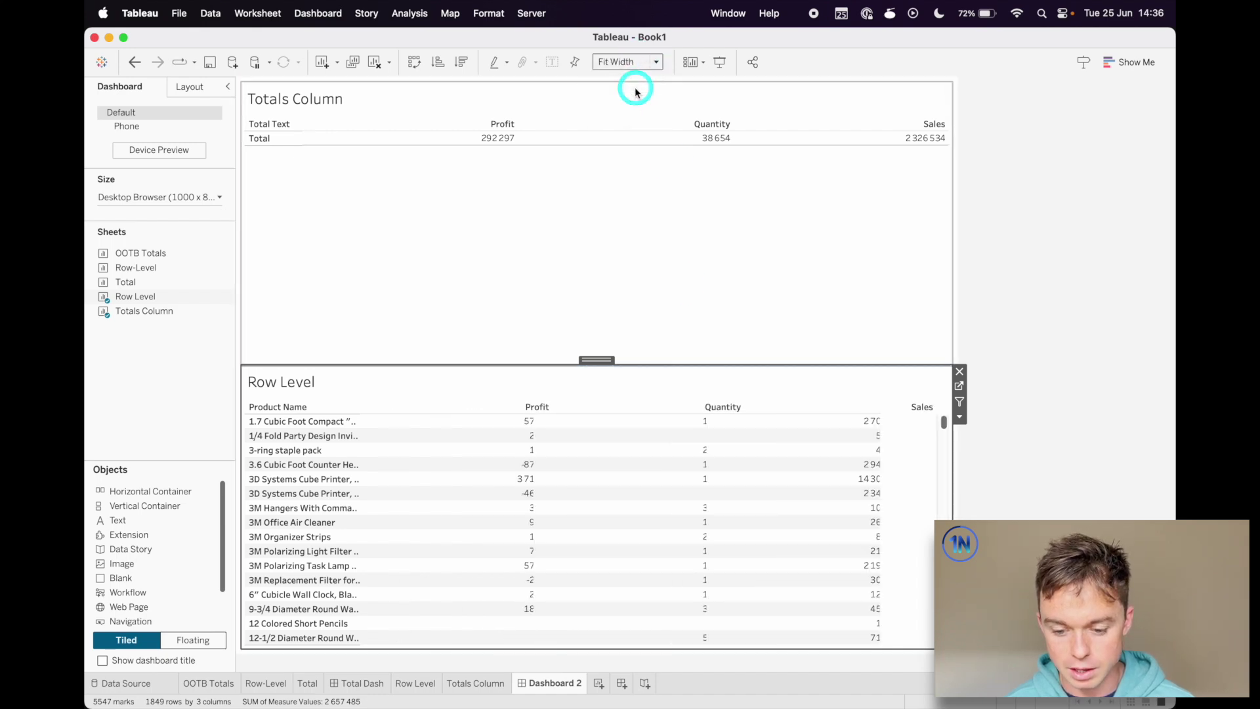
- Drag the divider between the sheets up to shrink the totals area to its row
left_click_drag(344, 366, 351, 152)
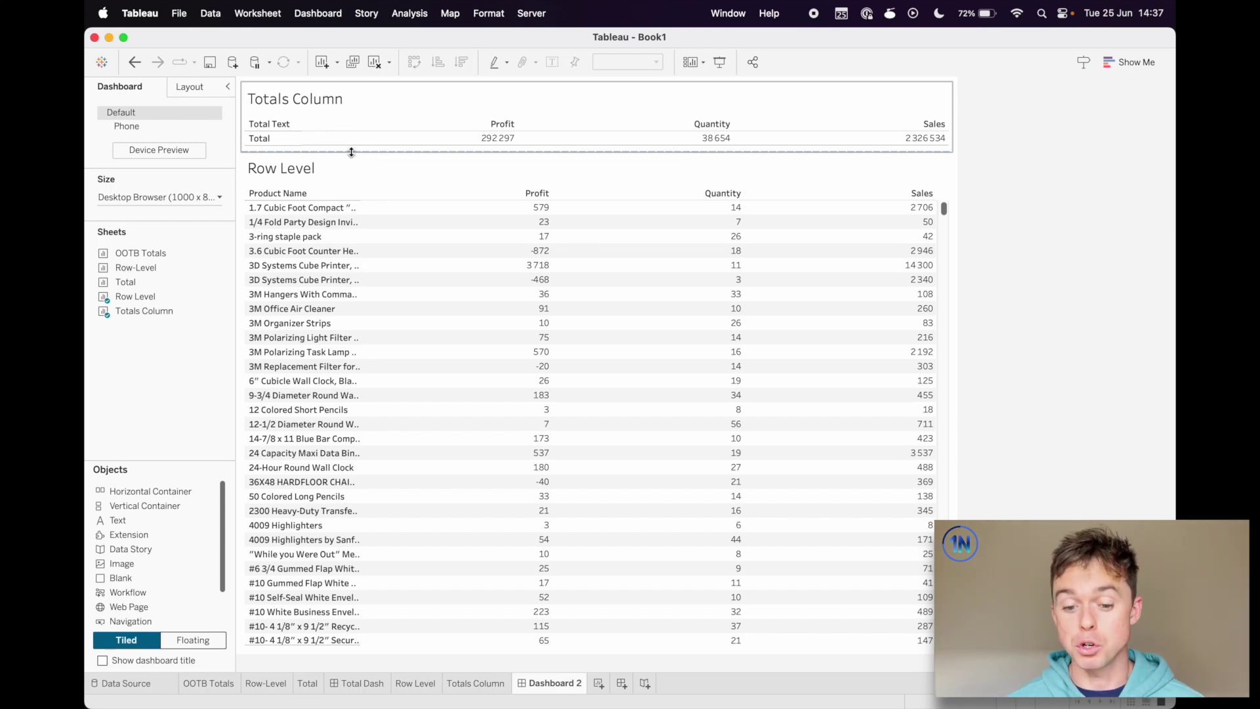
key("ctrl+alt+a")
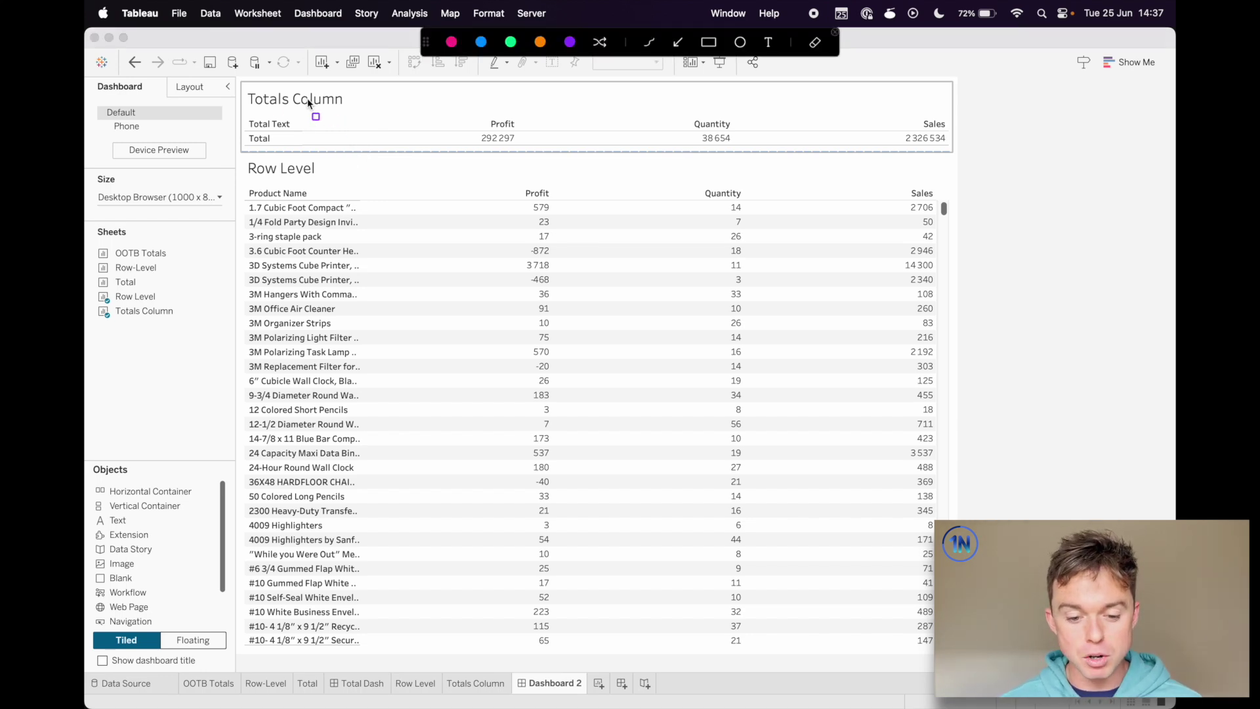
left_click_drag(242, 90, 360, 108)
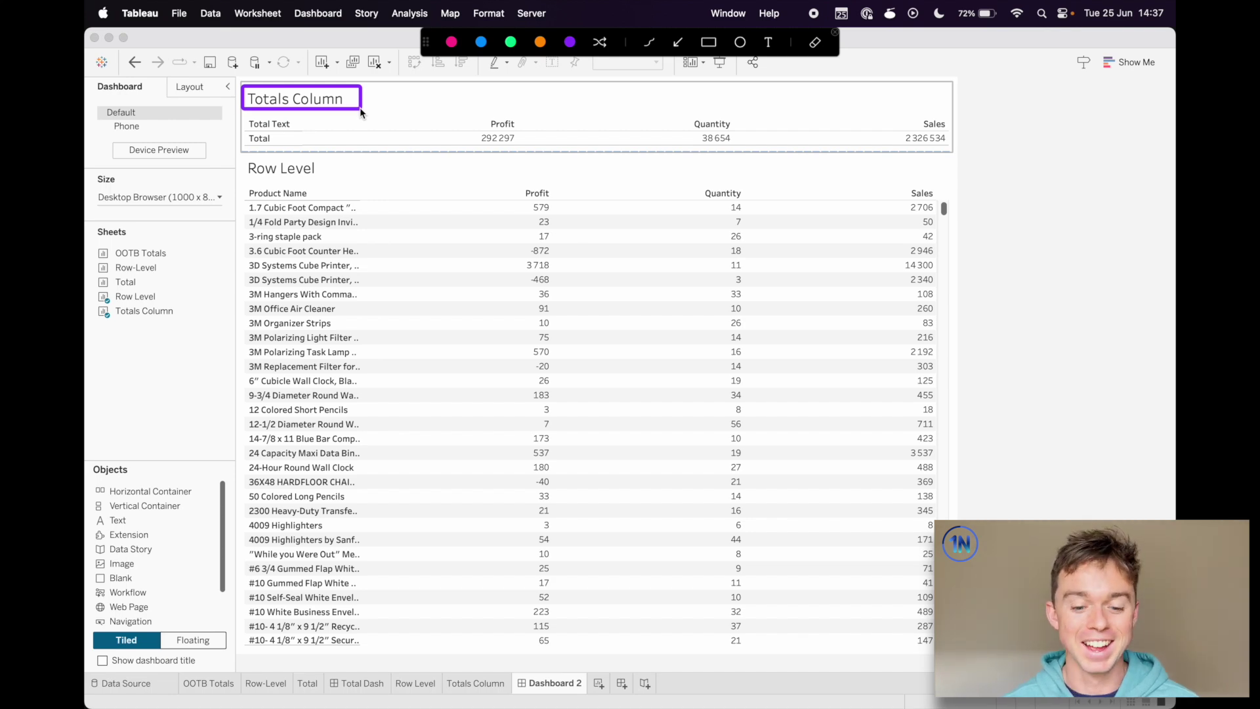
mouse_move(239, 155)
left_mouse_down()
mouse_move(255, 179)
mouse_move(341, 186)
left_mouse_up()
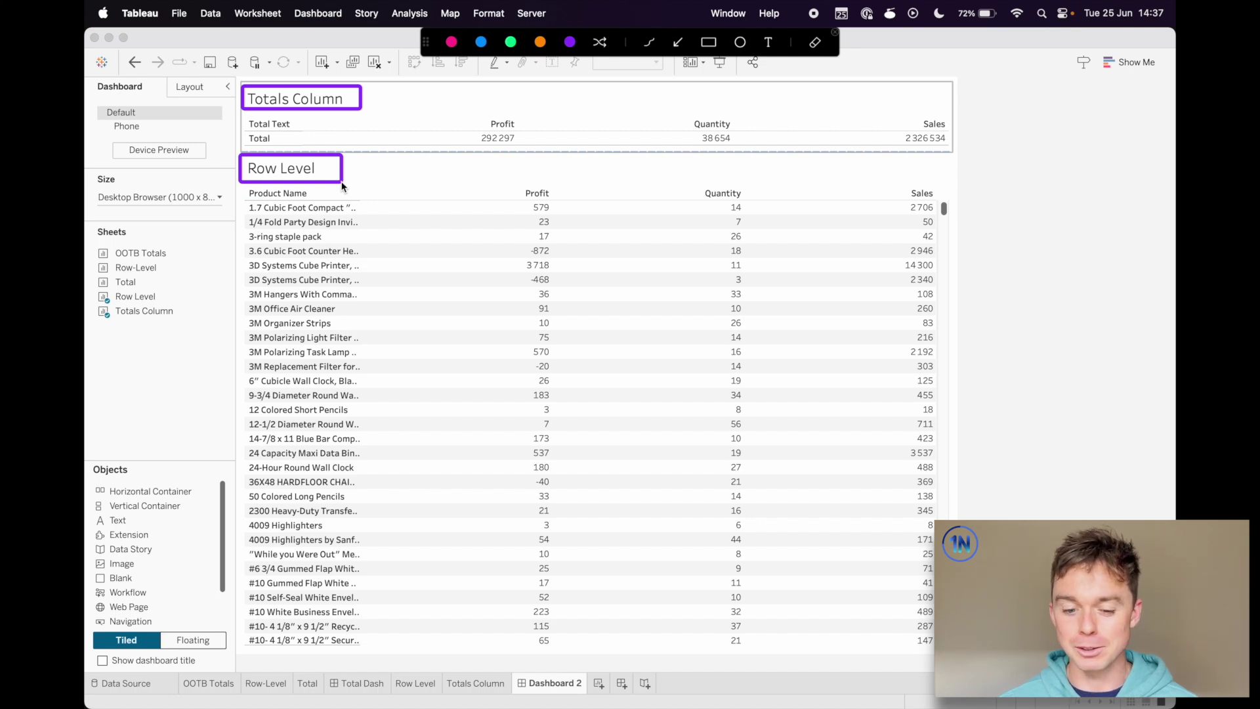
key("Escape")
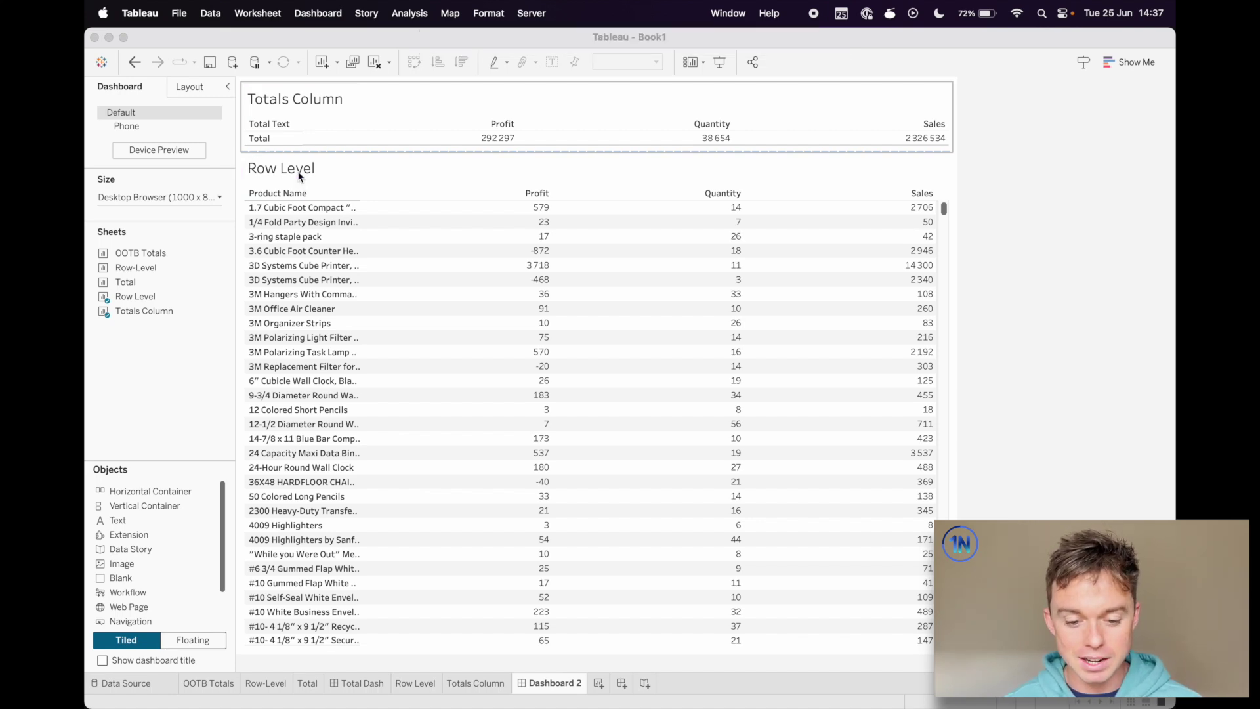
- Hide the Row Level title, retrying after dismissing an error message
right_click(299, 175)
left_click(345, 209)
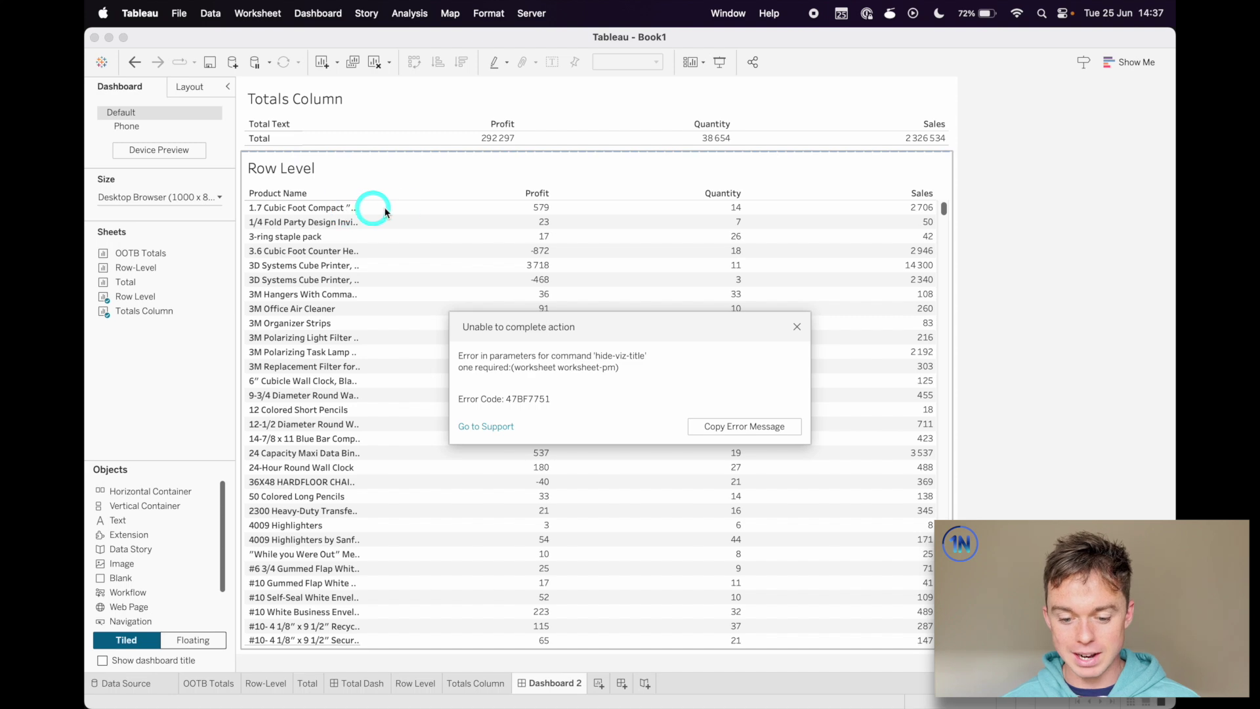
left_click(797, 327)
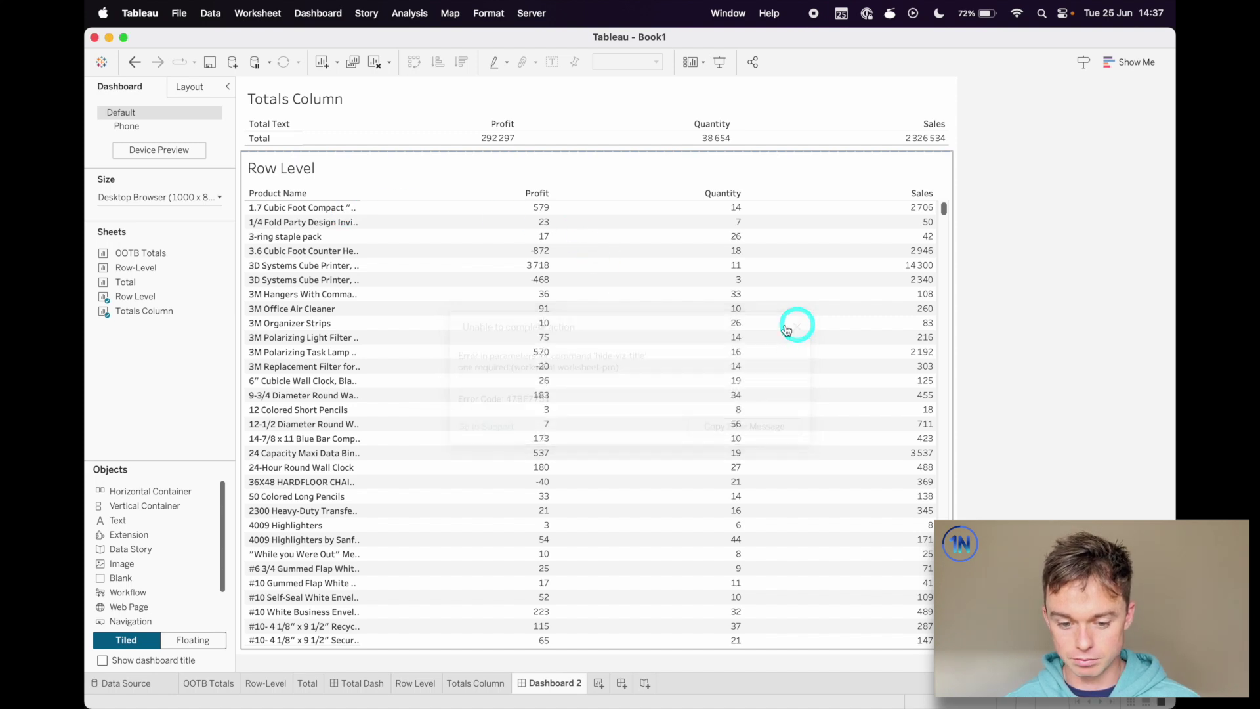
left_click(357, 291)
right_click(302, 174)
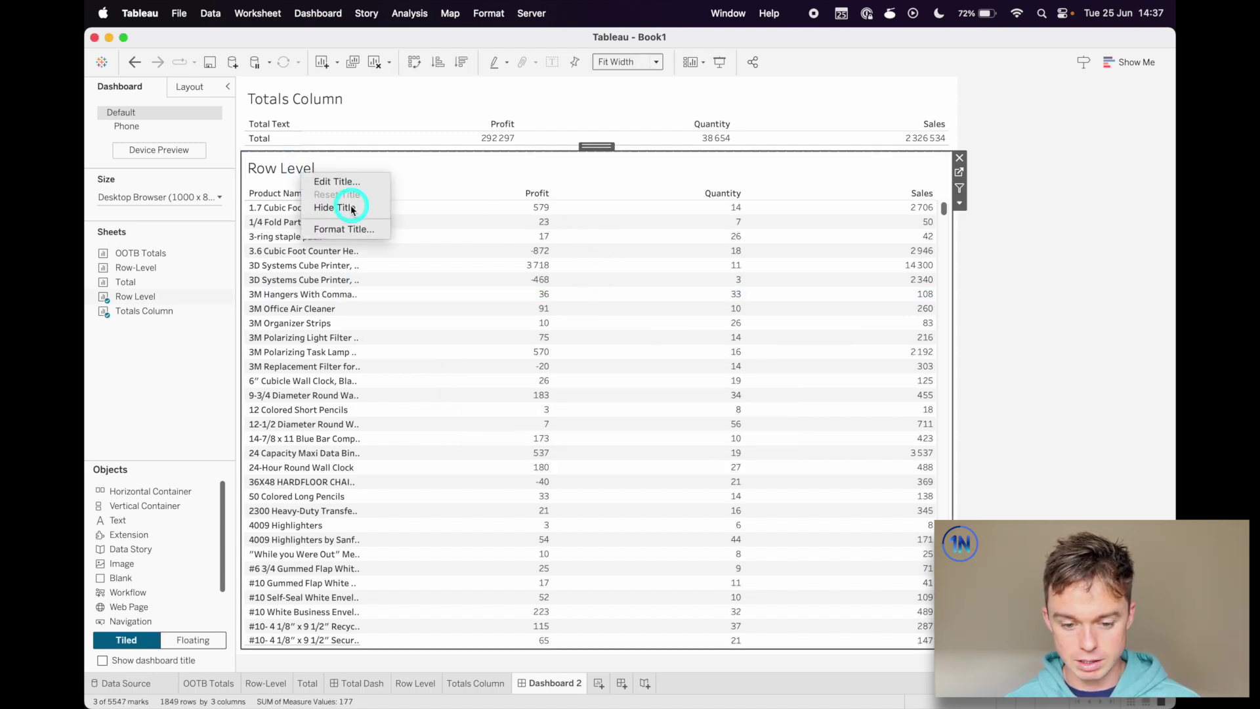
left_click(336, 206)
left_click(177, 377)
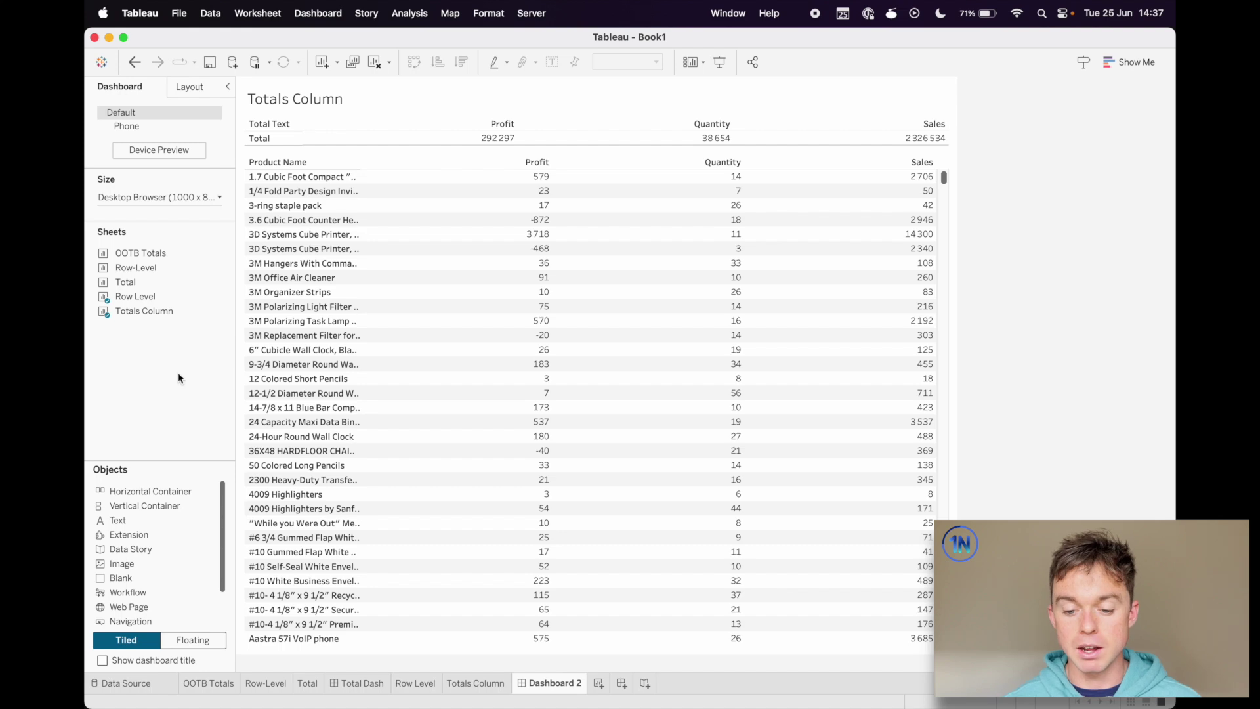
left_click(385, 697)
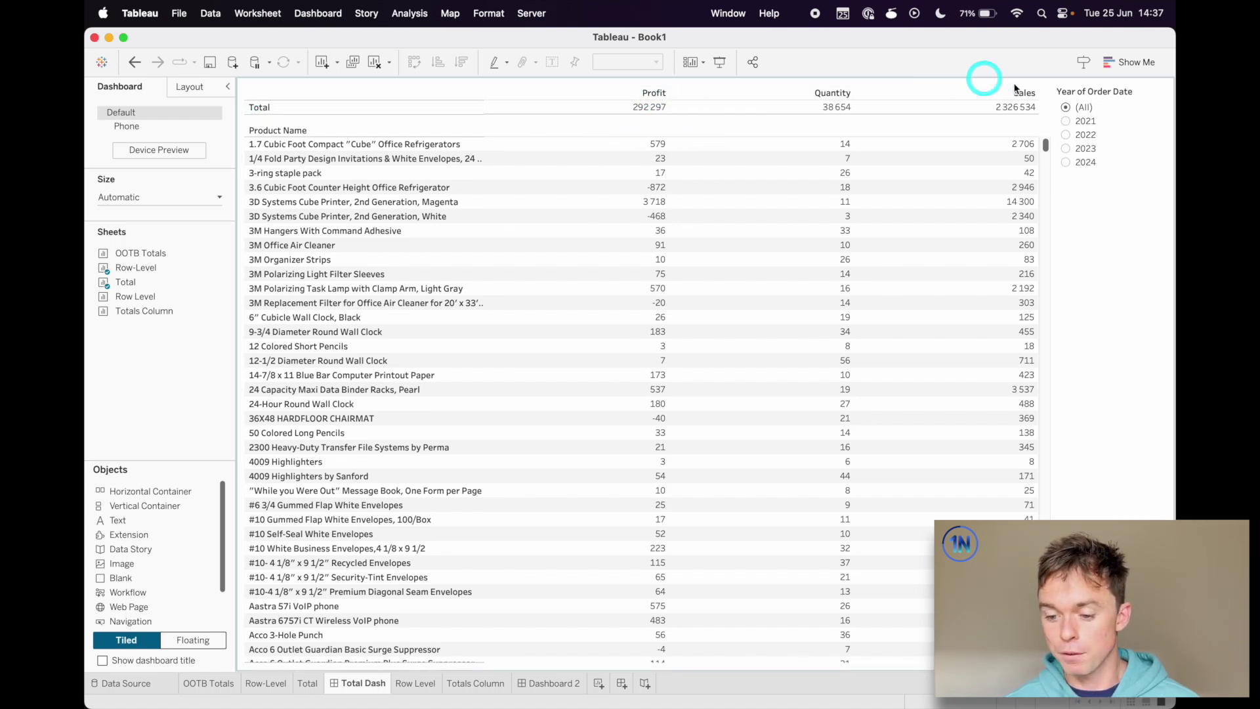
left_click(1004, 121)
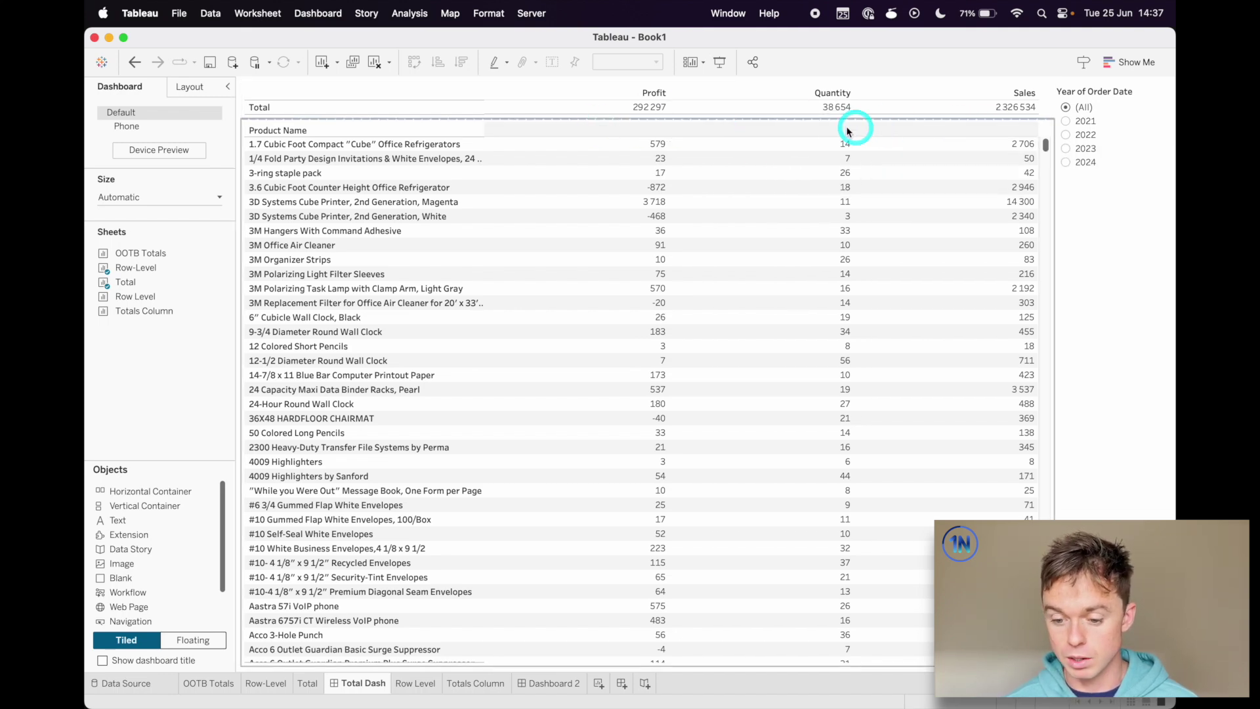
left_click(552, 683)
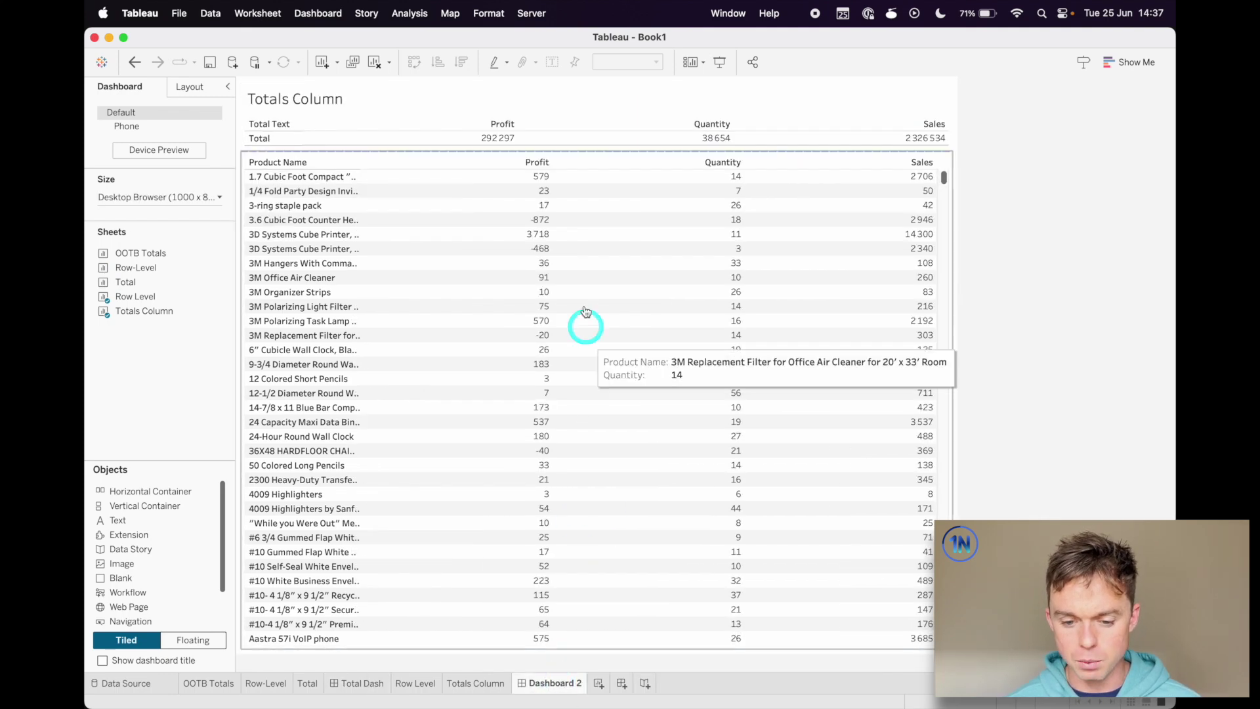
right_click(505, 126)
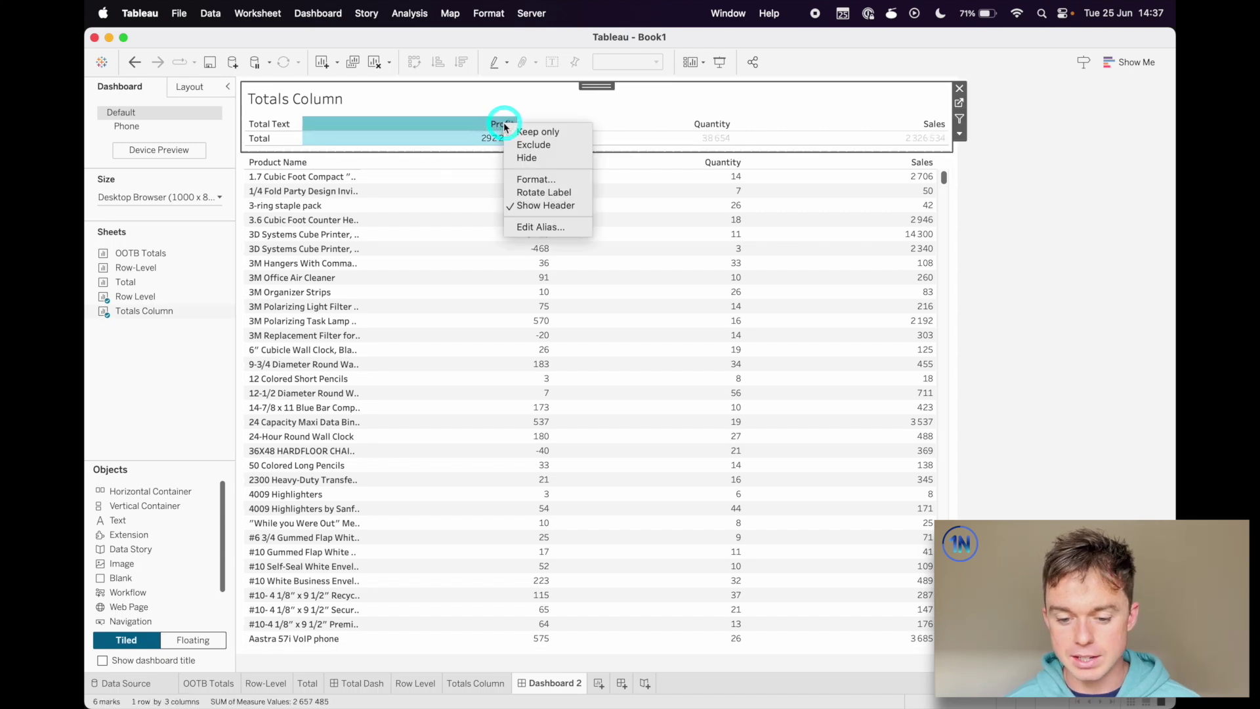
- Hide the totals sheet's header and row field labels, then shrink its zone to the Total row
left_click(559, 204)
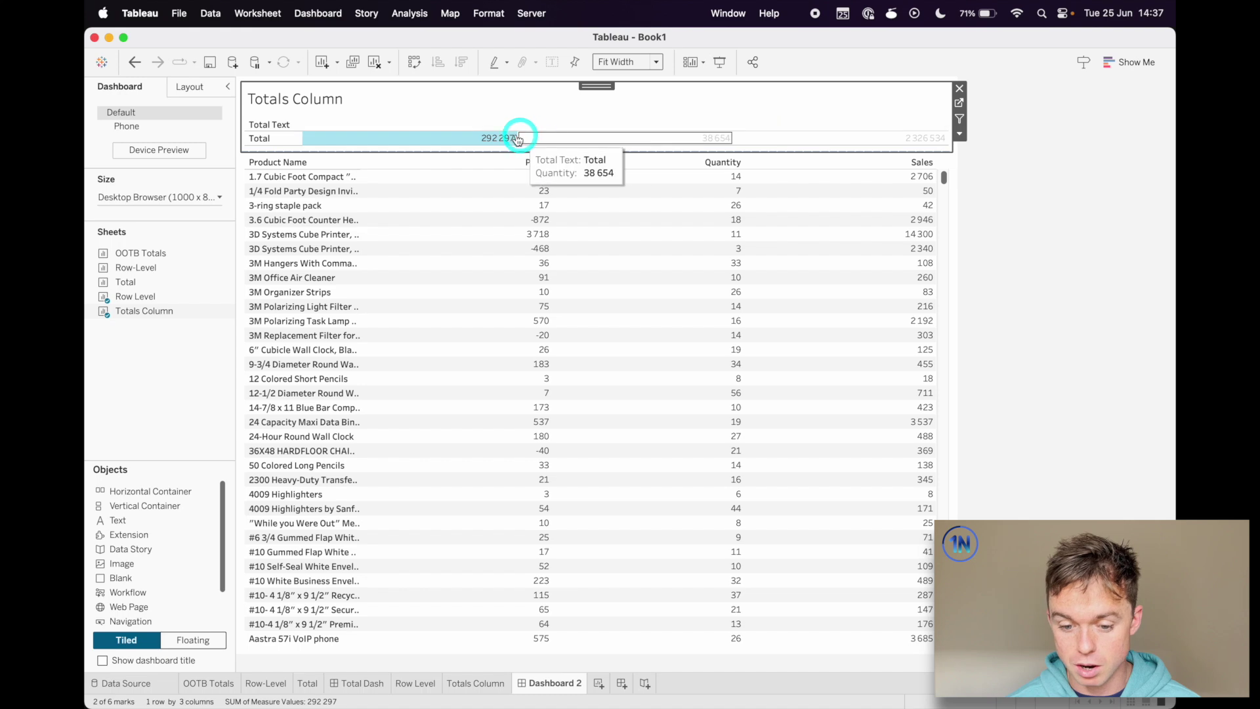
right_click(269, 124)
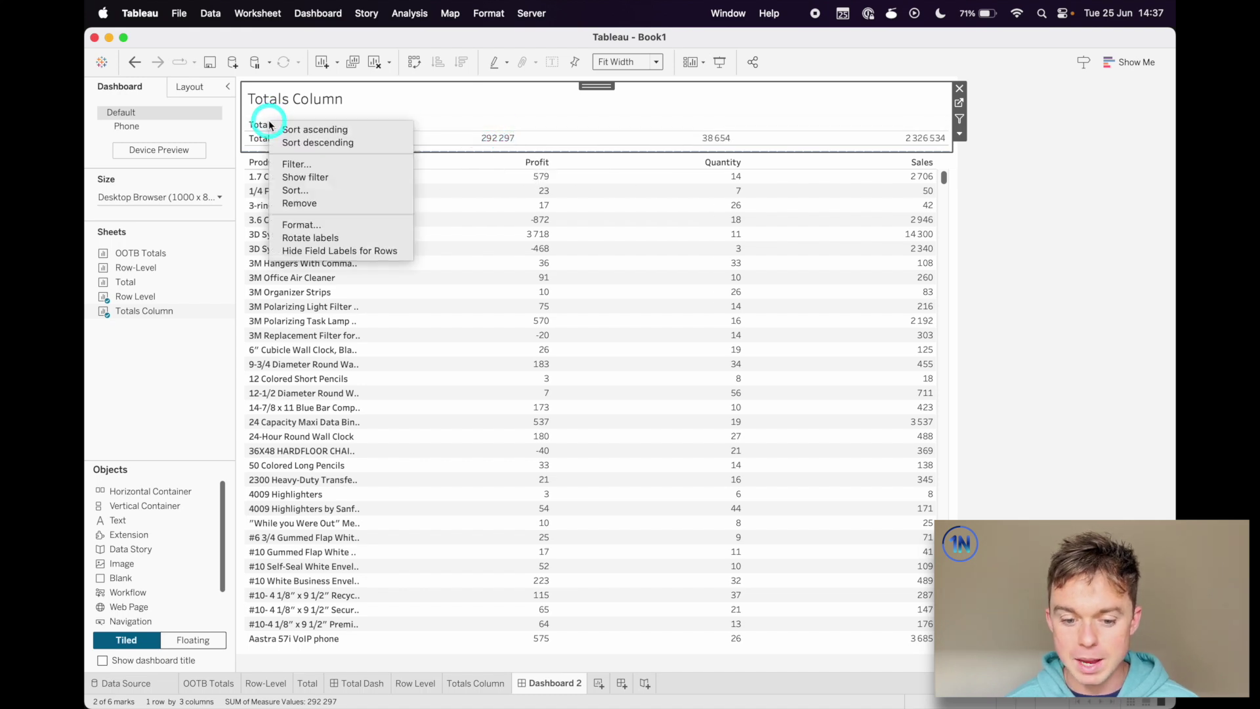
left_click(381, 251)
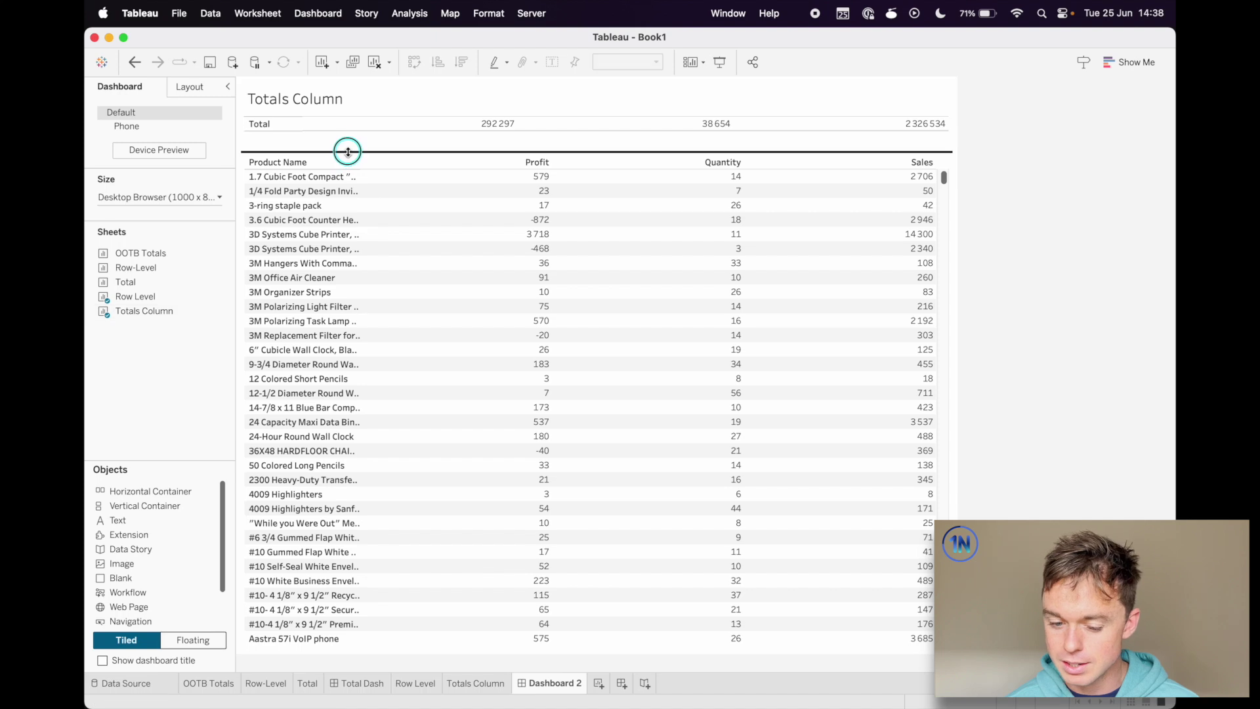
left_click_drag(345, 151, 346, 135)
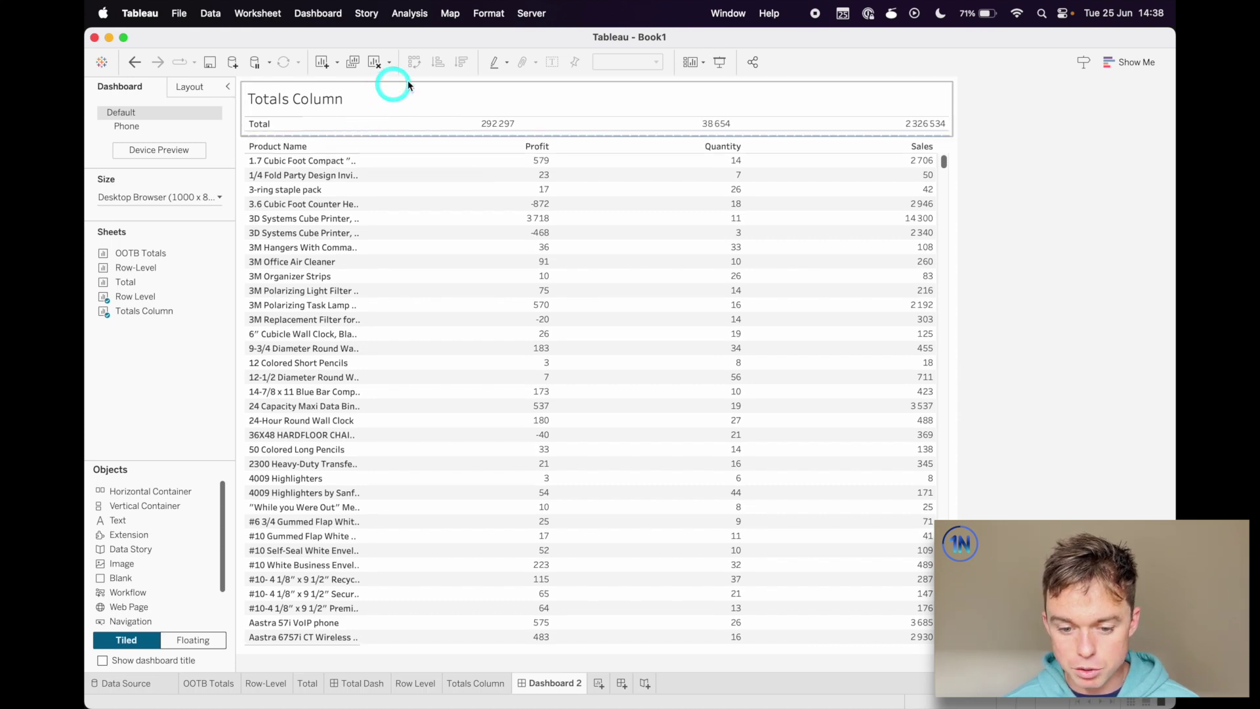
left_click(429, 81)
- Format the Total row's sheet lines, setting Zero Lines to None
left_click(332, 117)
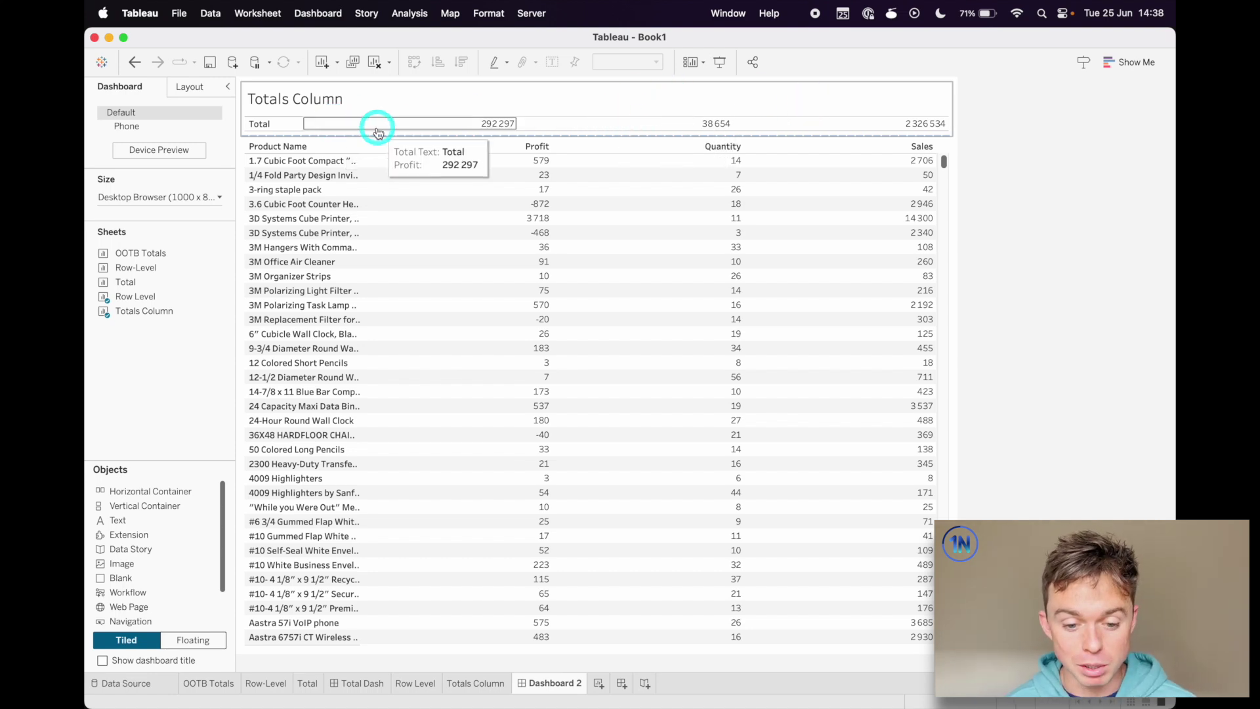
right_click(289, 125)
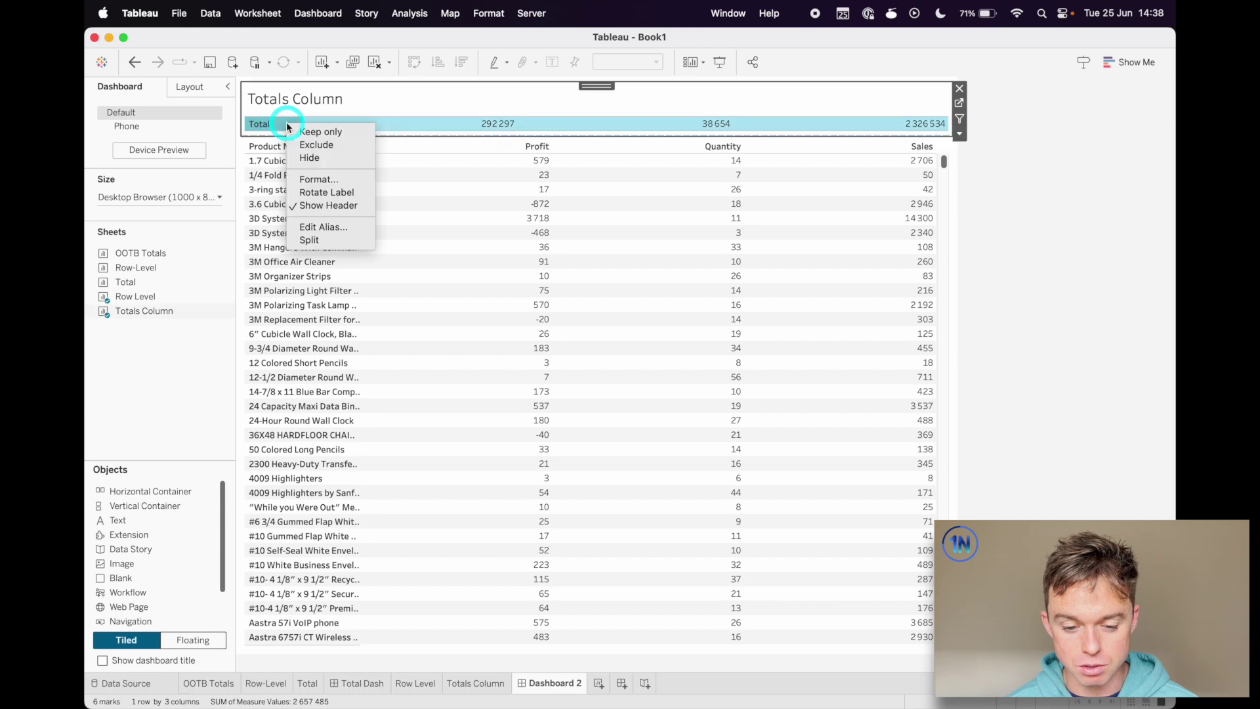
left_click(321, 182)
left_click(172, 112)
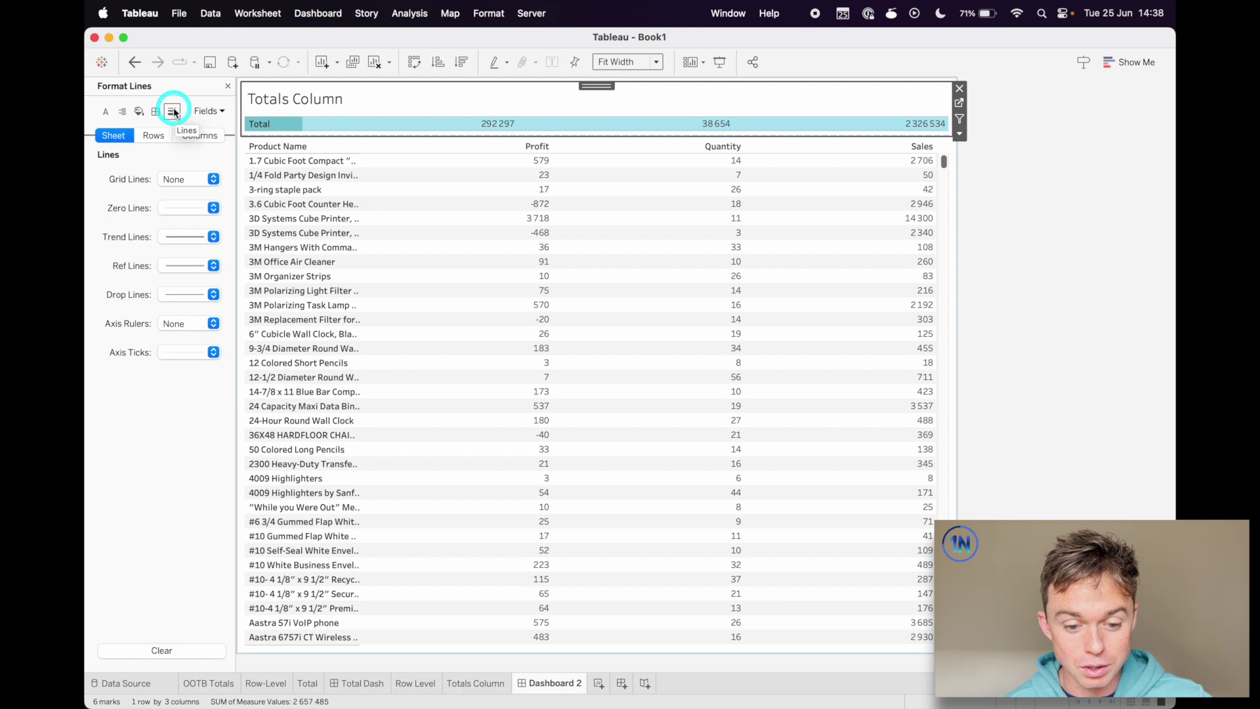
left_click(197, 207)
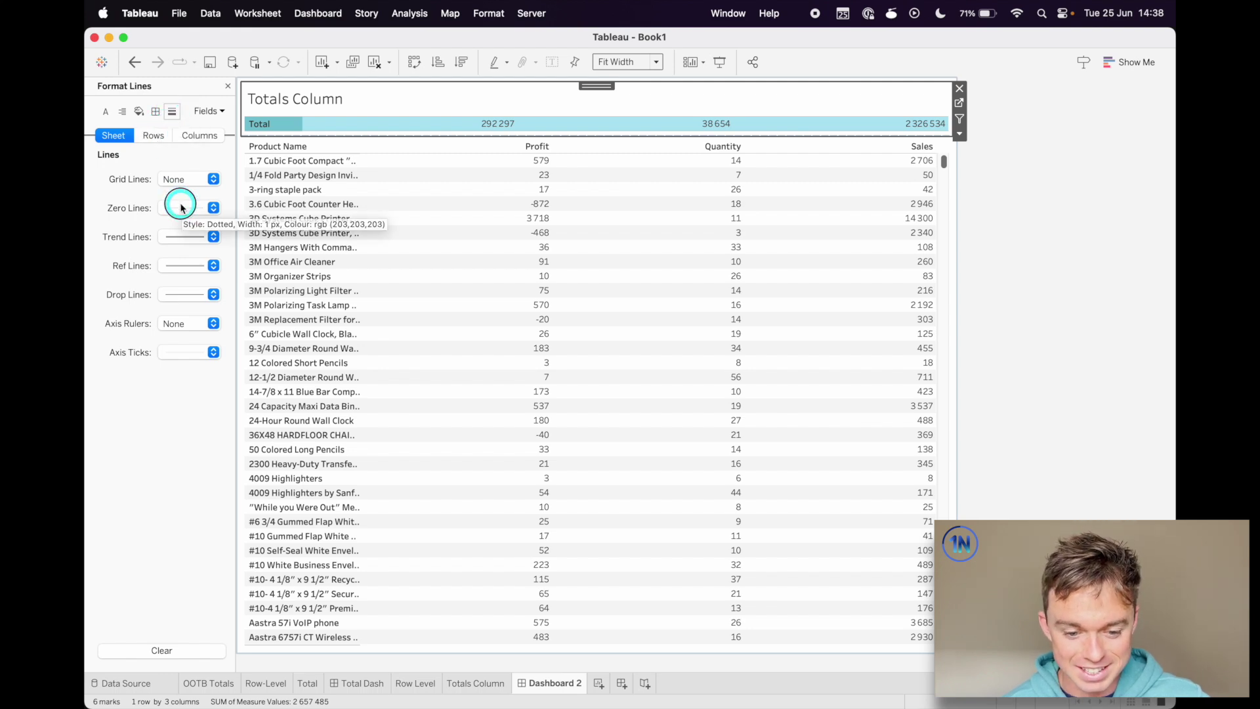
left_click(202, 208)
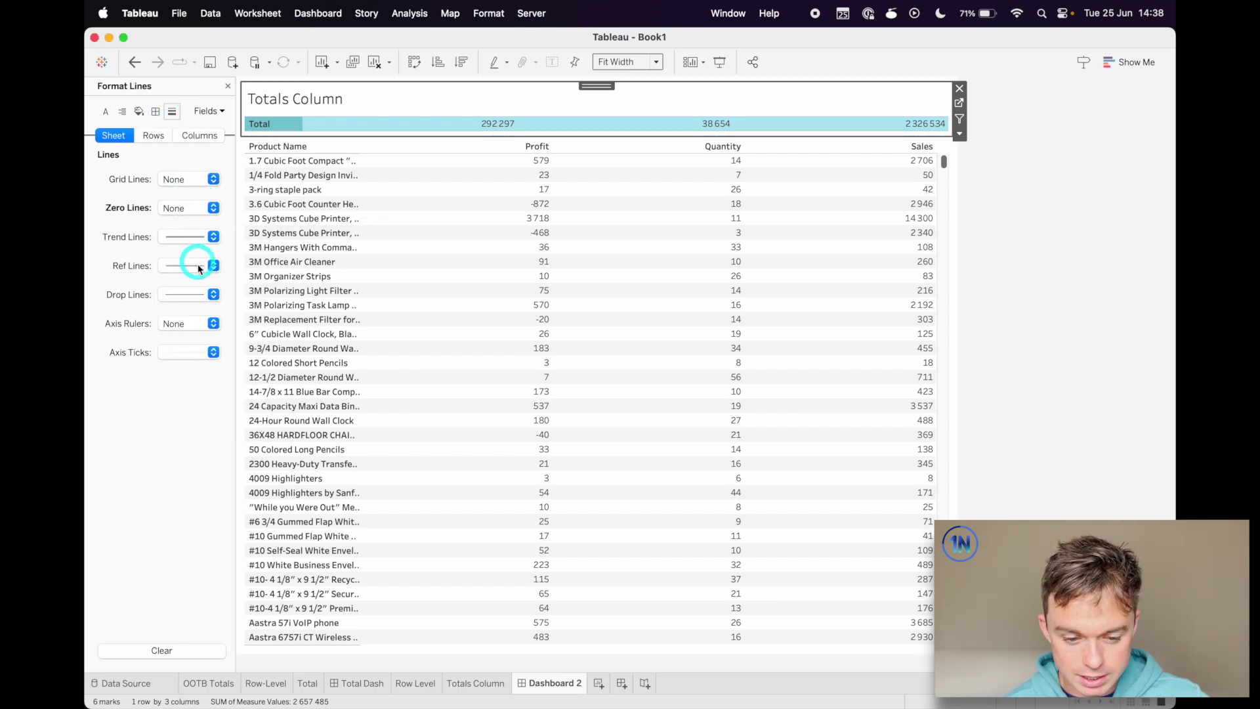
left_click(154, 136)
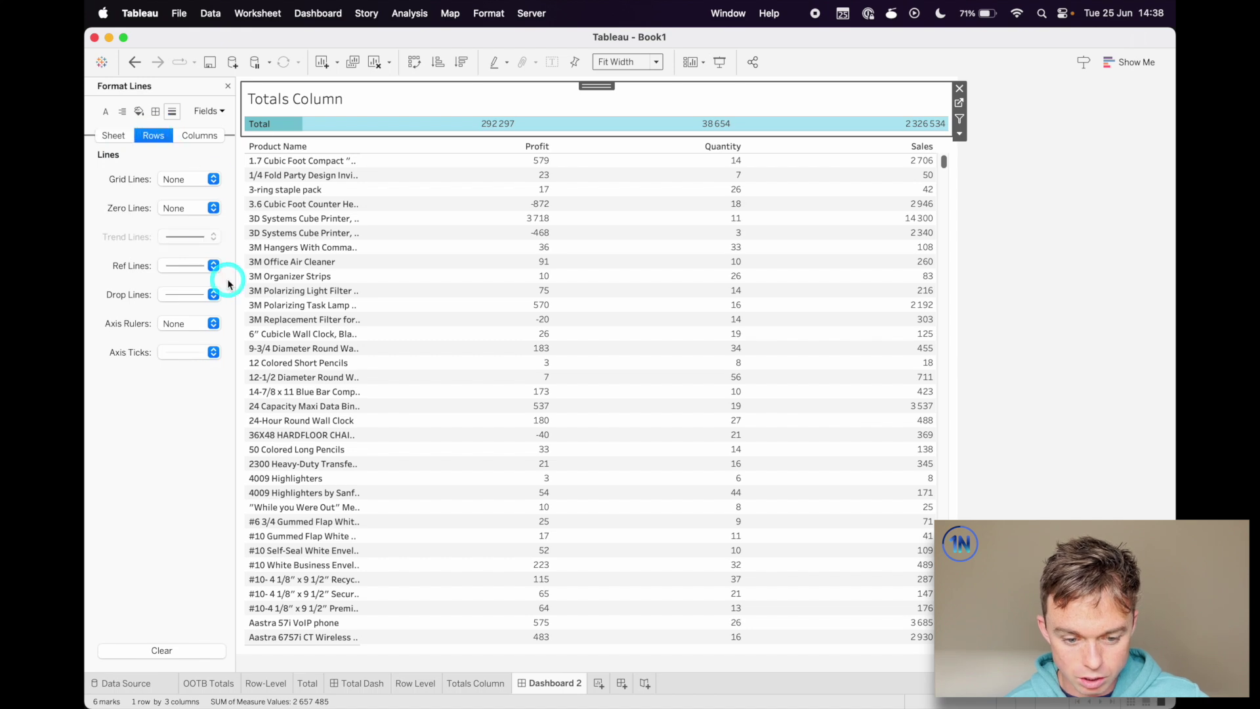
left_click(216, 325)
left_click(206, 354)
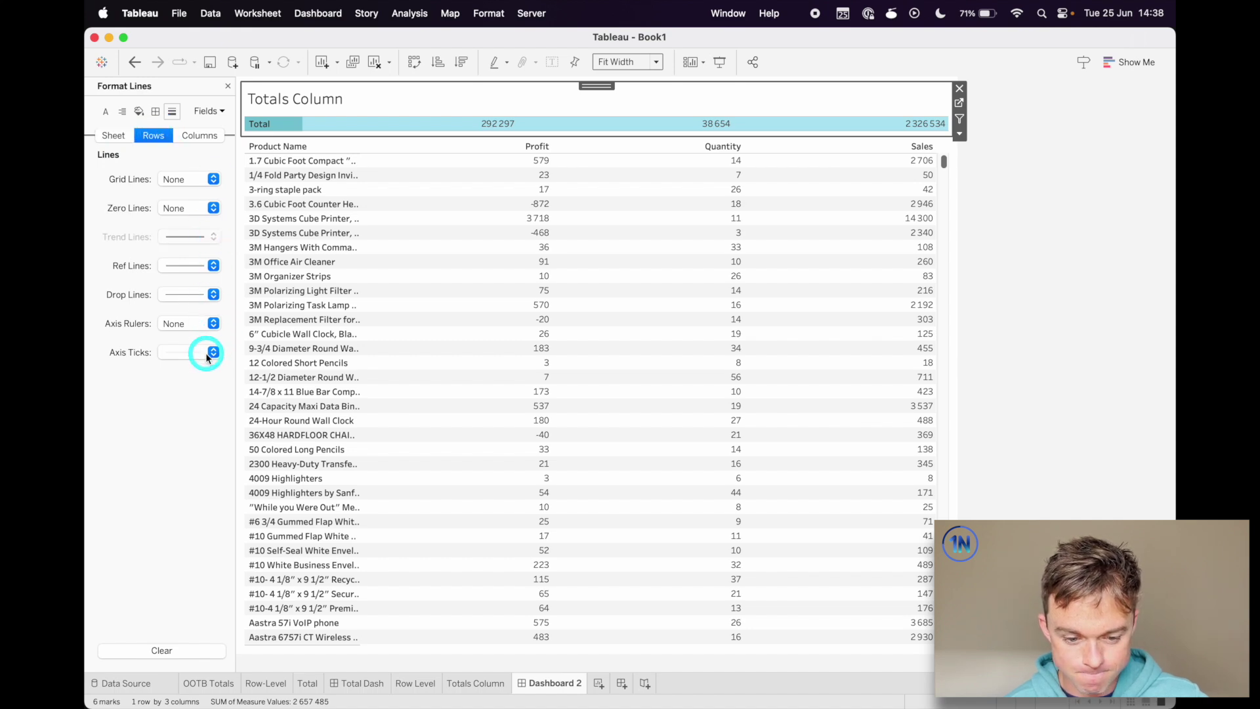
left_click(190, 137)
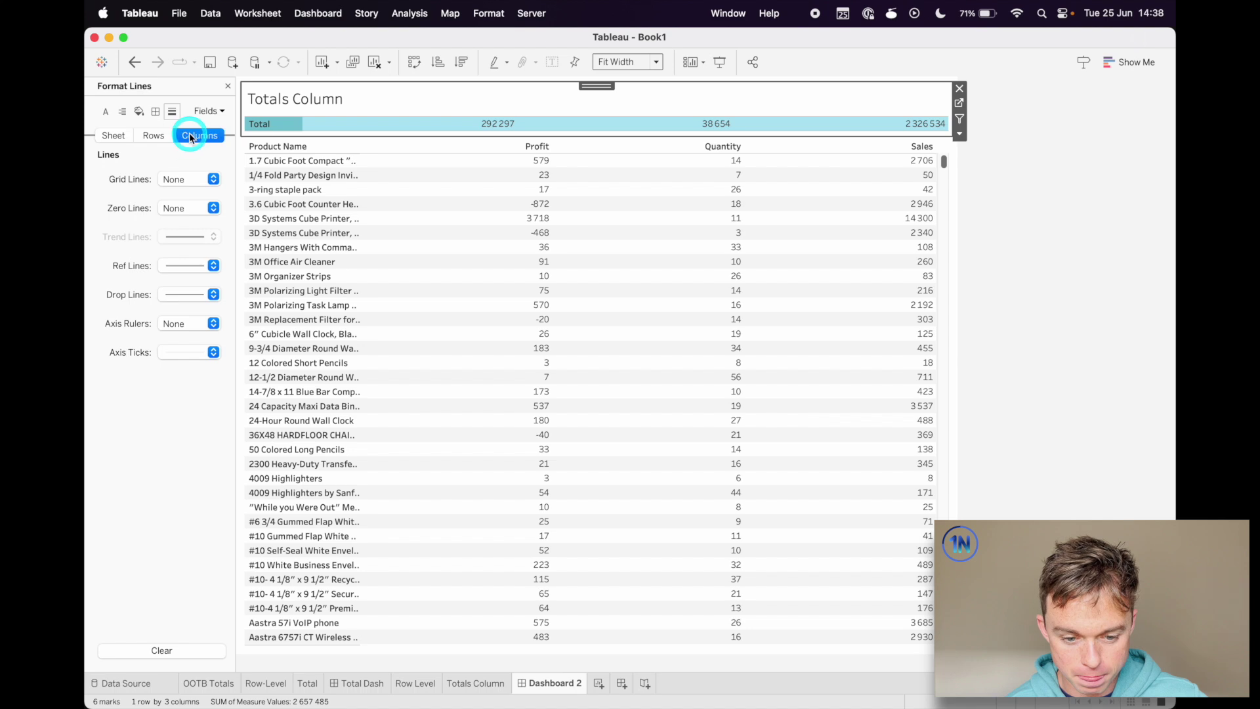
left_click(206, 352)
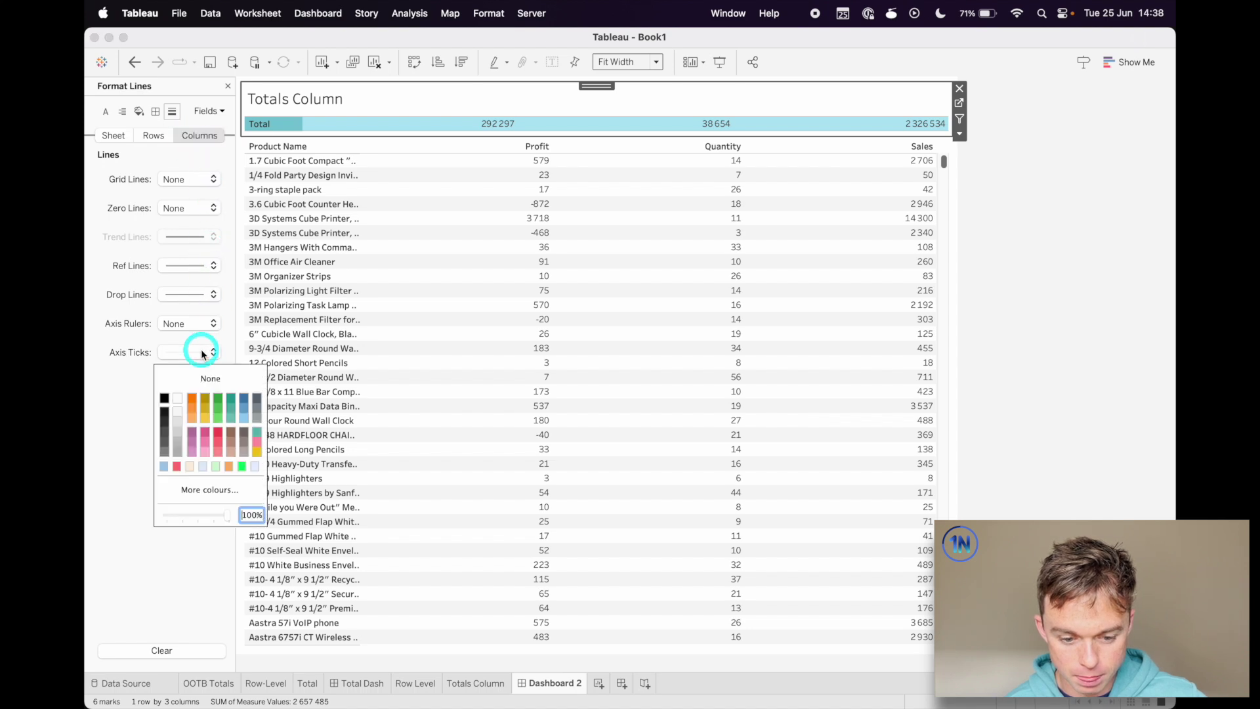
left_click(155, 111)
- Set the Total Pane and Total Header borders to None for both columns and rows
left_click(155, 111)
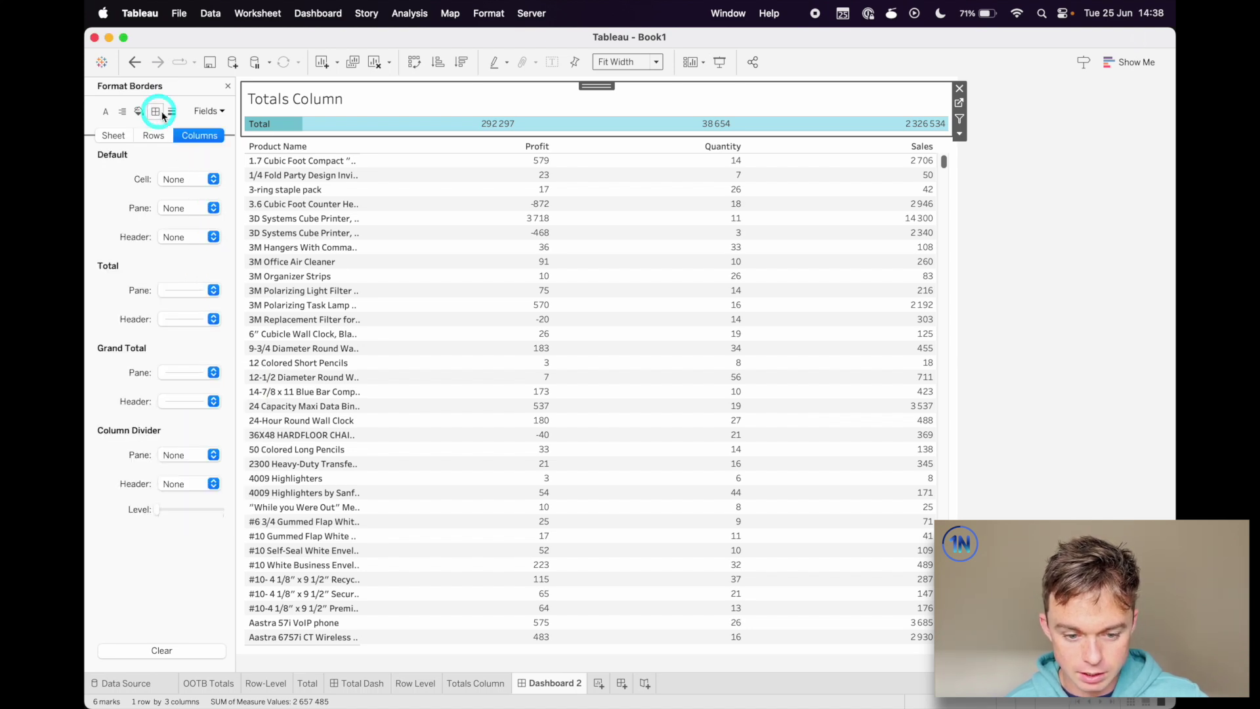
left_click(213, 290)
left_click(208, 315)
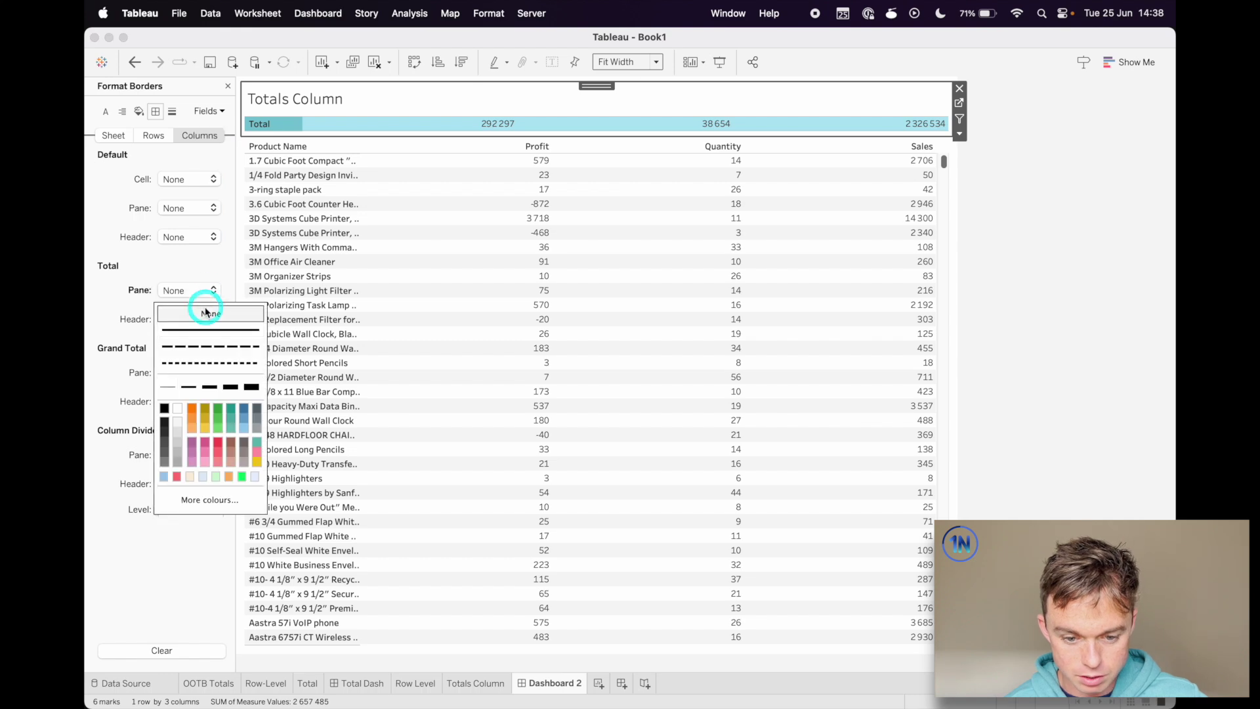
left_click(210, 319)
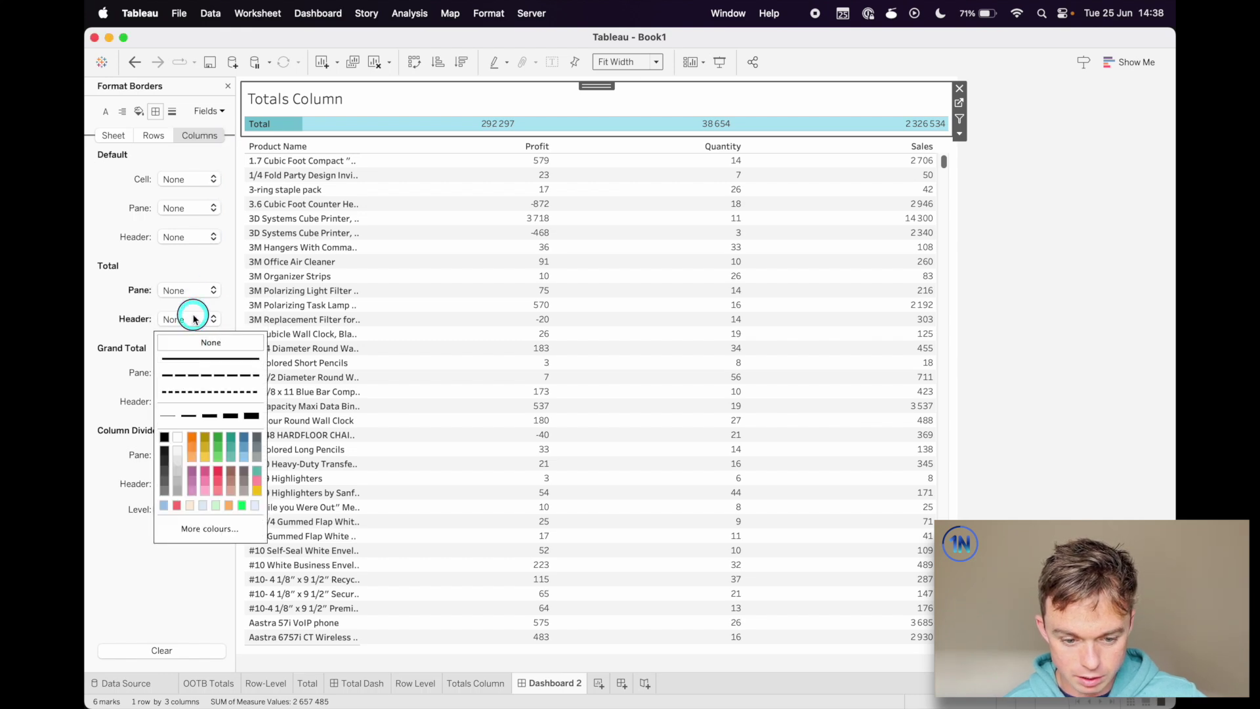
left_click(197, 341)
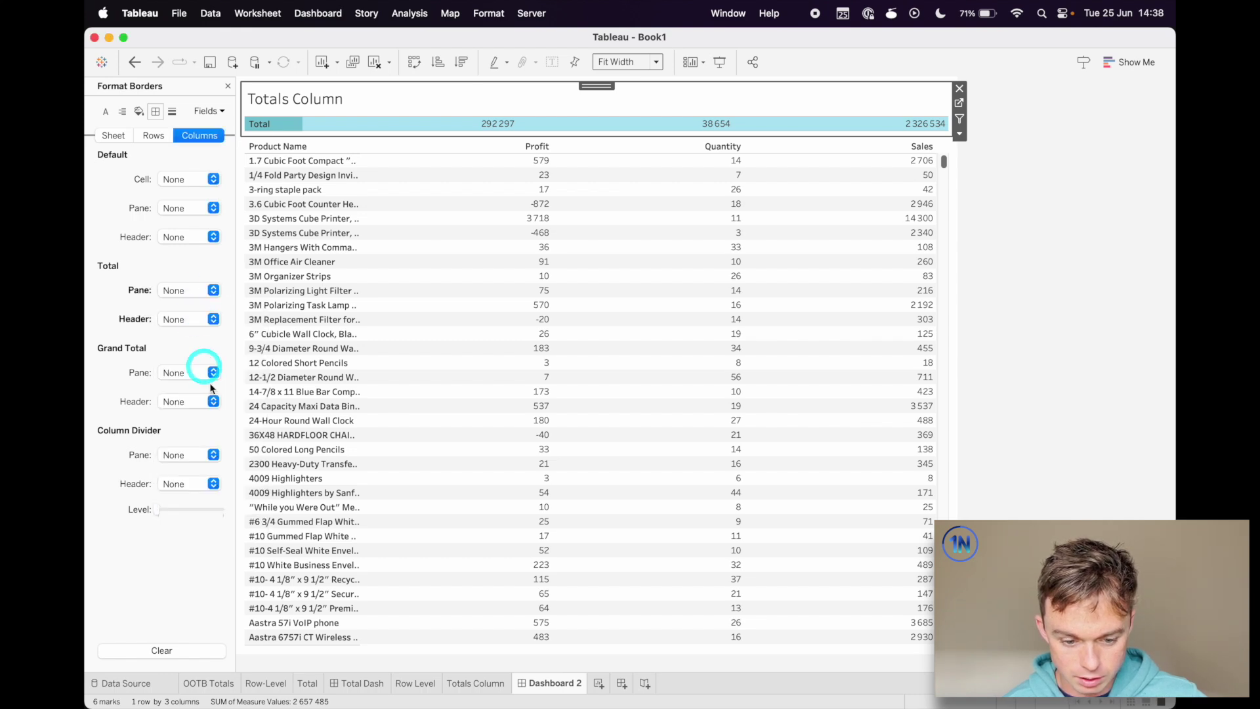
left_click(153, 135)
left_click(197, 297)
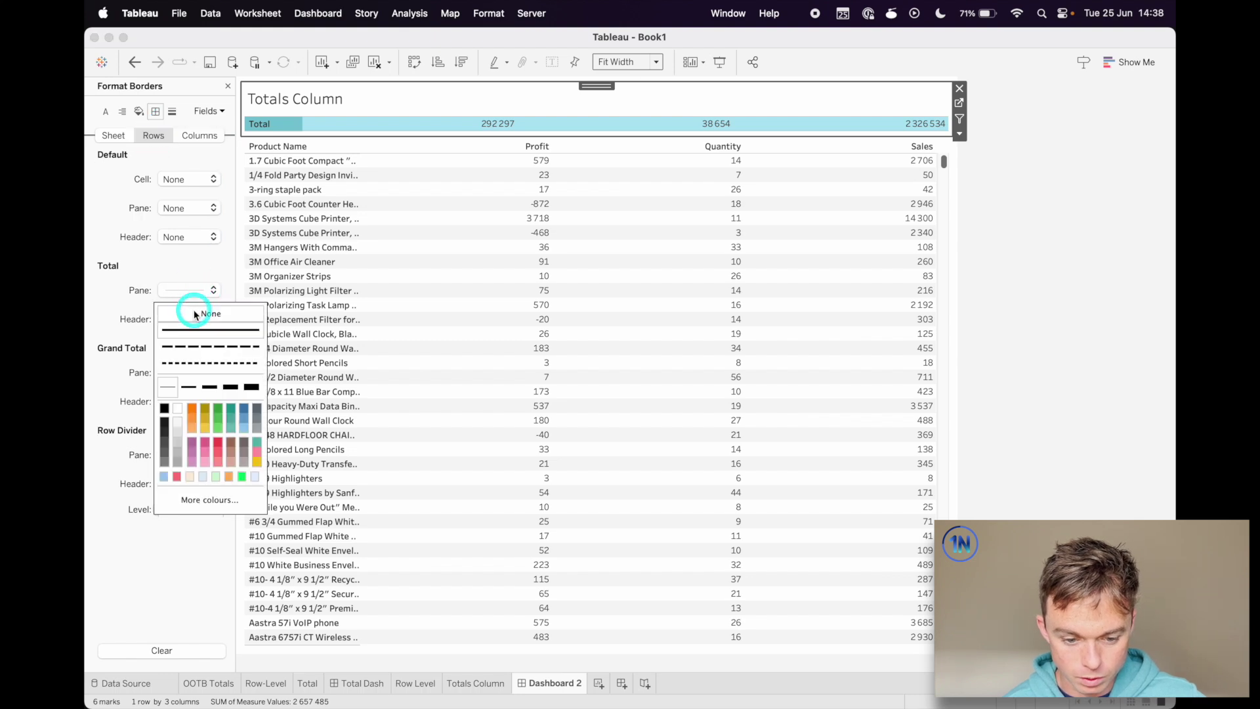
left_click(202, 316)
left_click(209, 320)
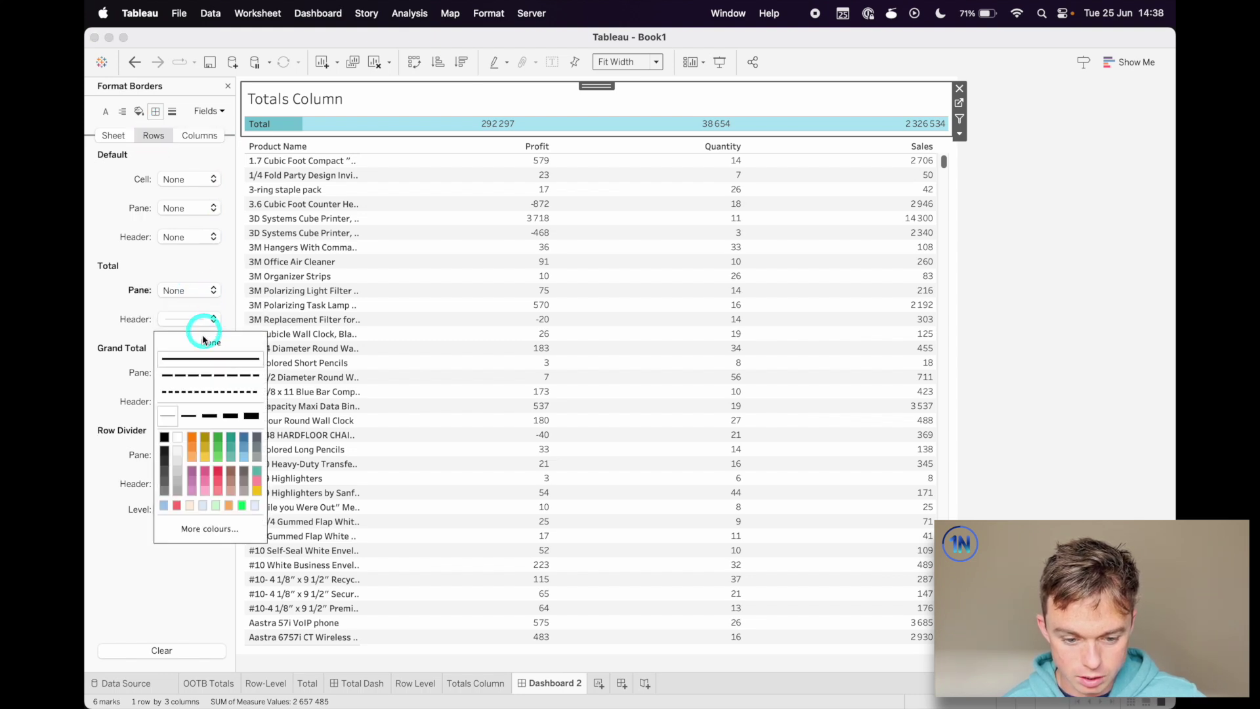
left_click(197, 339)
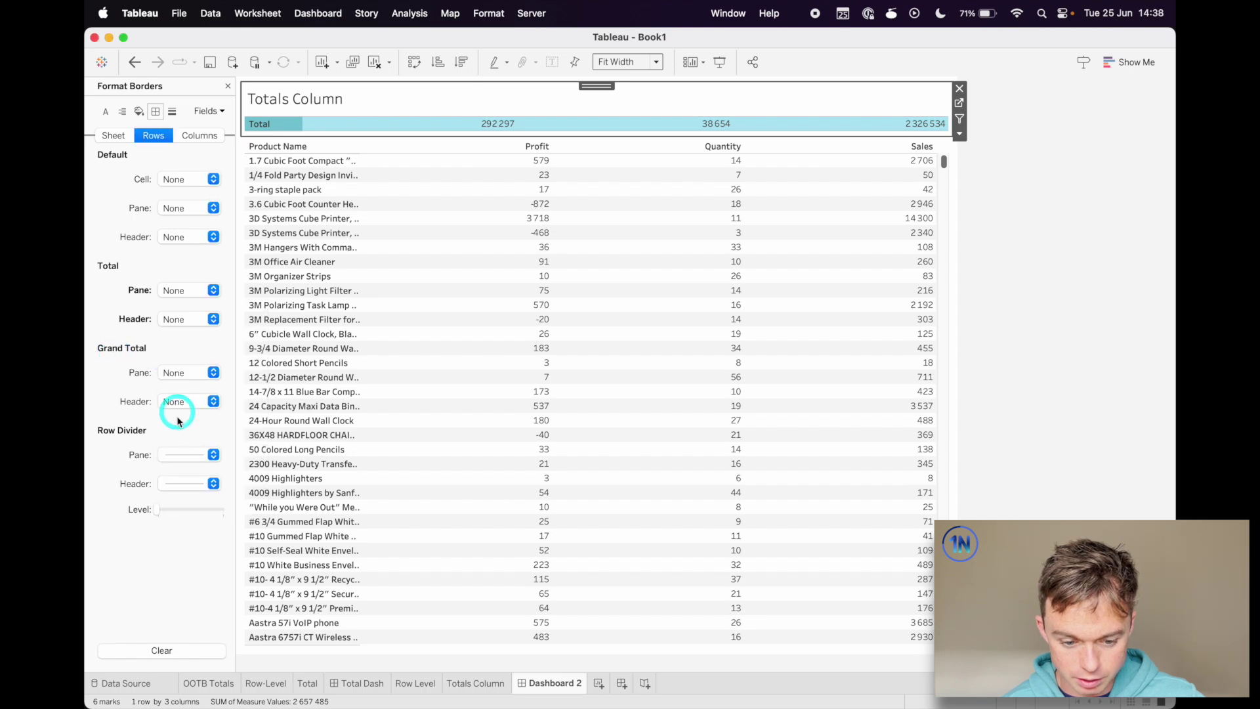
- Set the Row Divider pane line to None and clear the mark selection
left_click(187, 455)
left_click(197, 477)
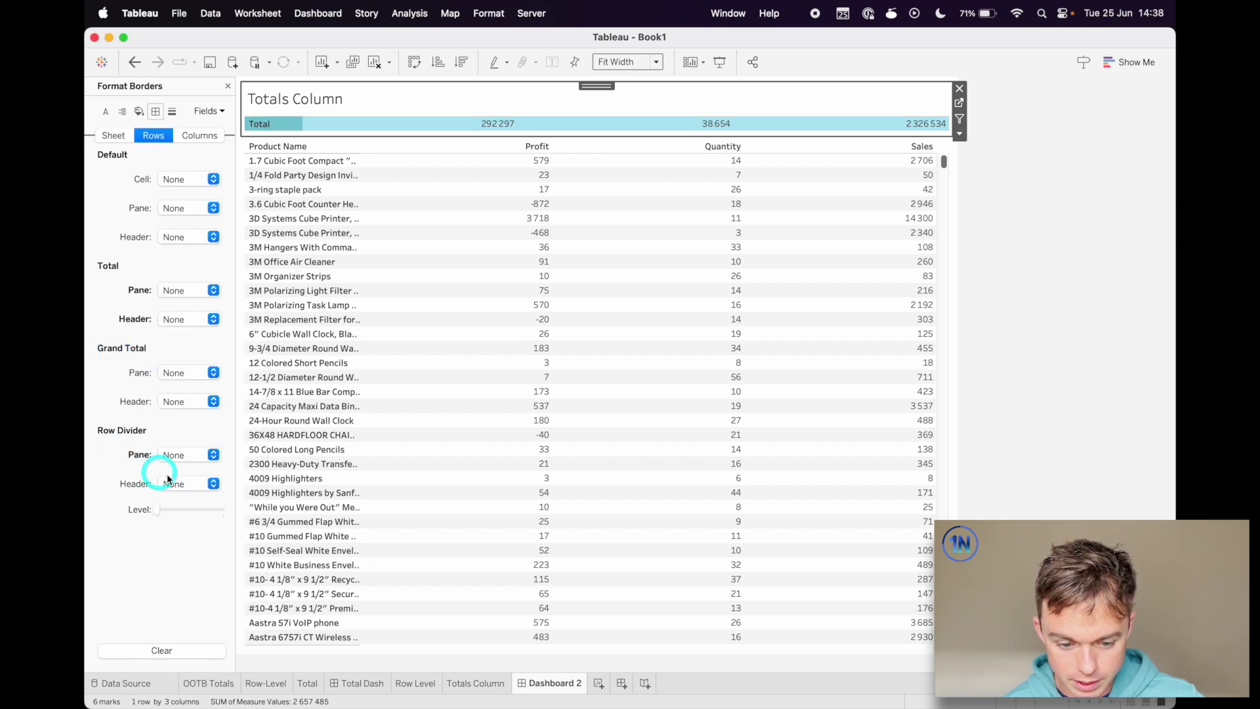
left_click(440, 303)
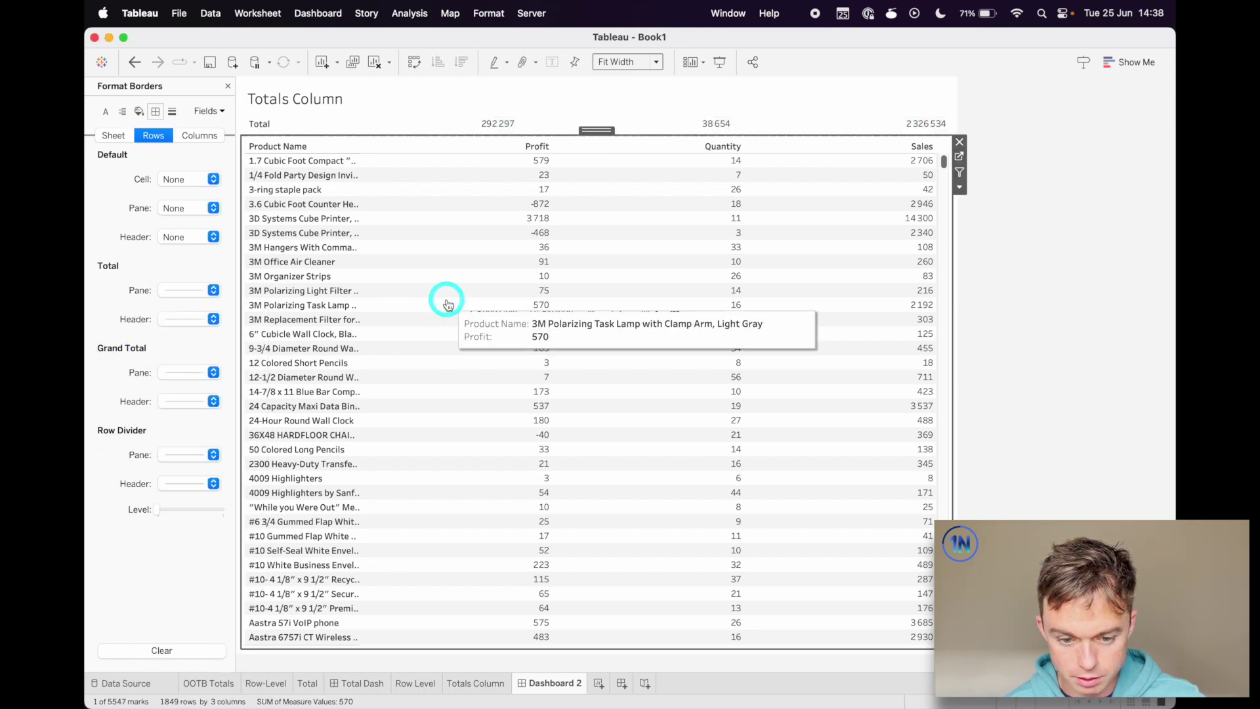
left_click(319, 190)
left_click(319, 190)
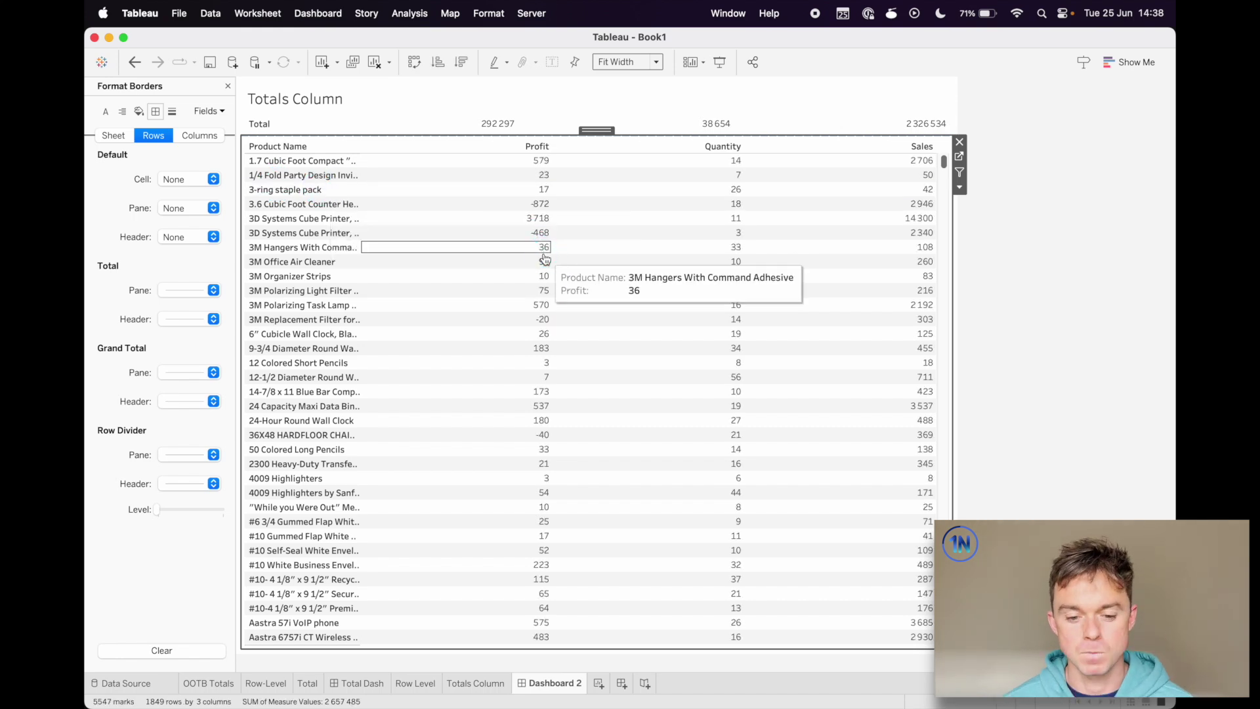
- Replace the totals sheet's <Sheet Name> title with 'Product Information'
left_click(343, 104)
double_click(348, 117)
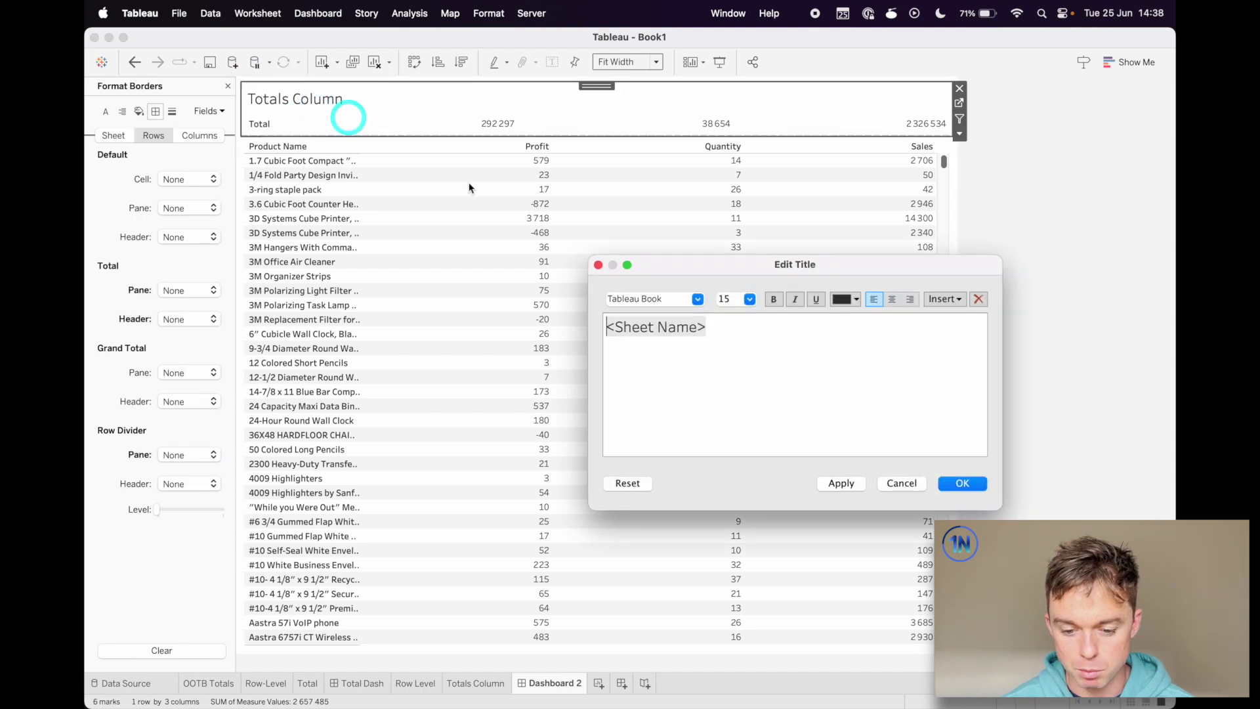
left_click(777, 356)
key("super+a")
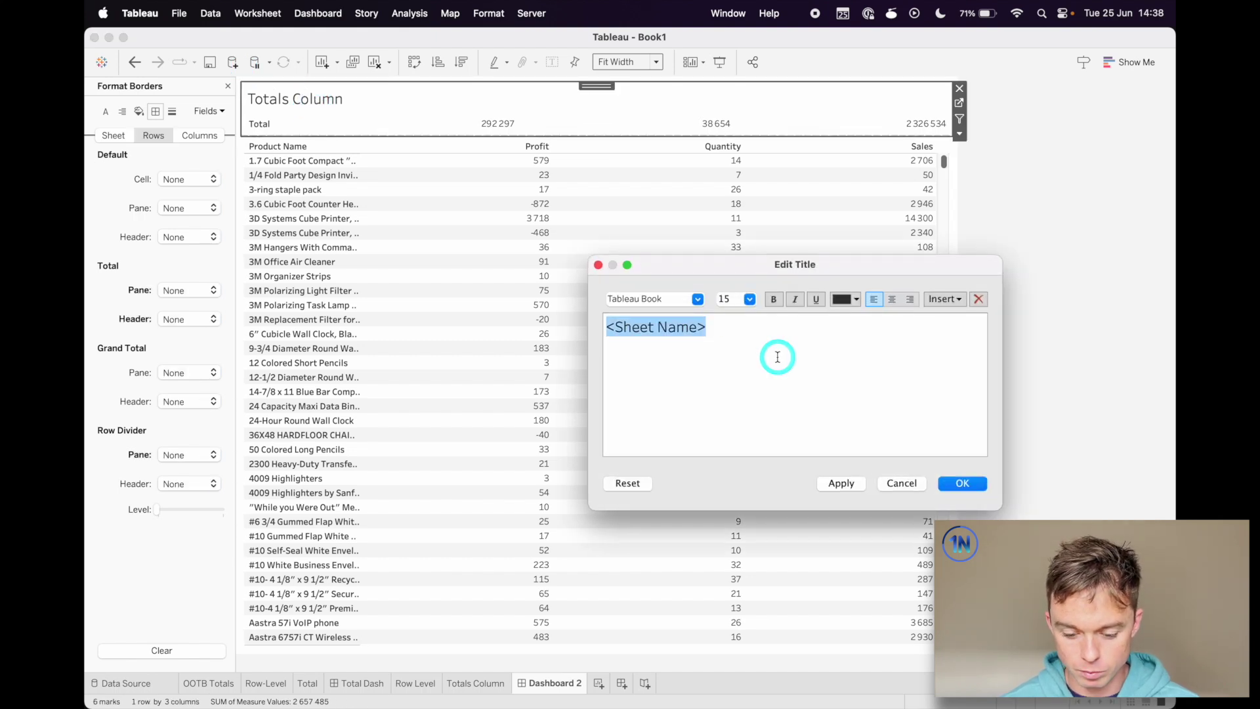
type("Product Information")
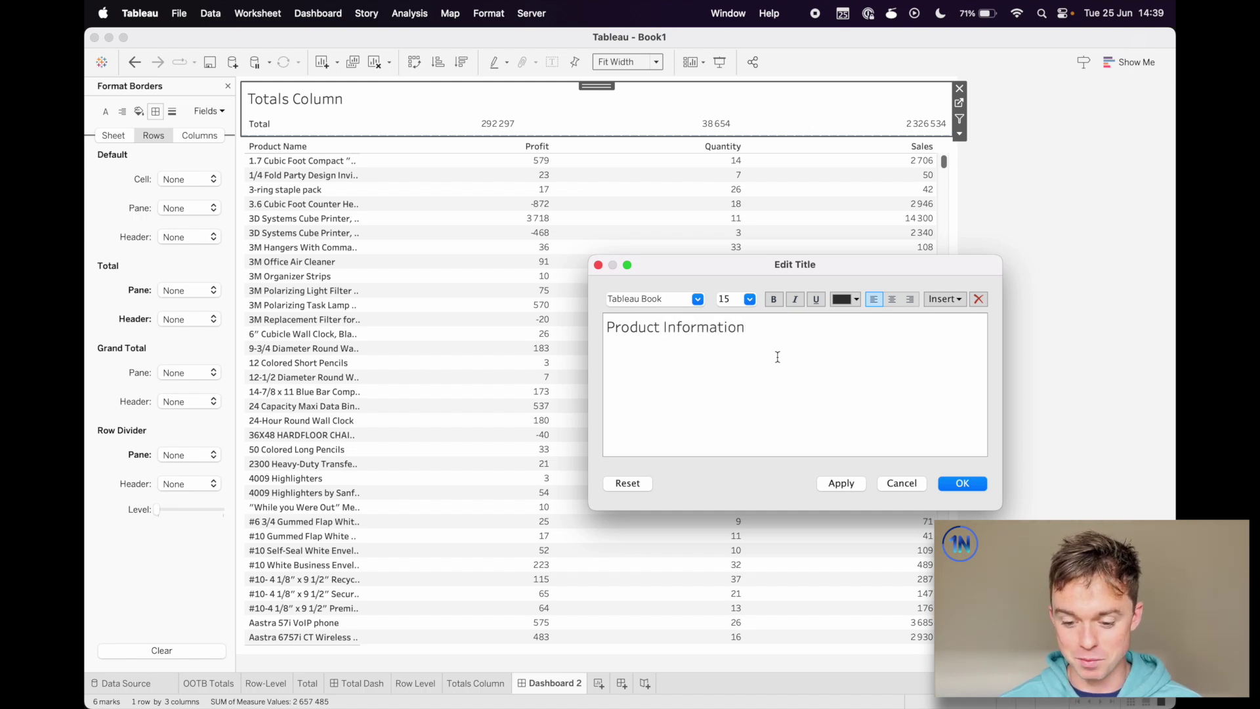
left_click(982, 473)
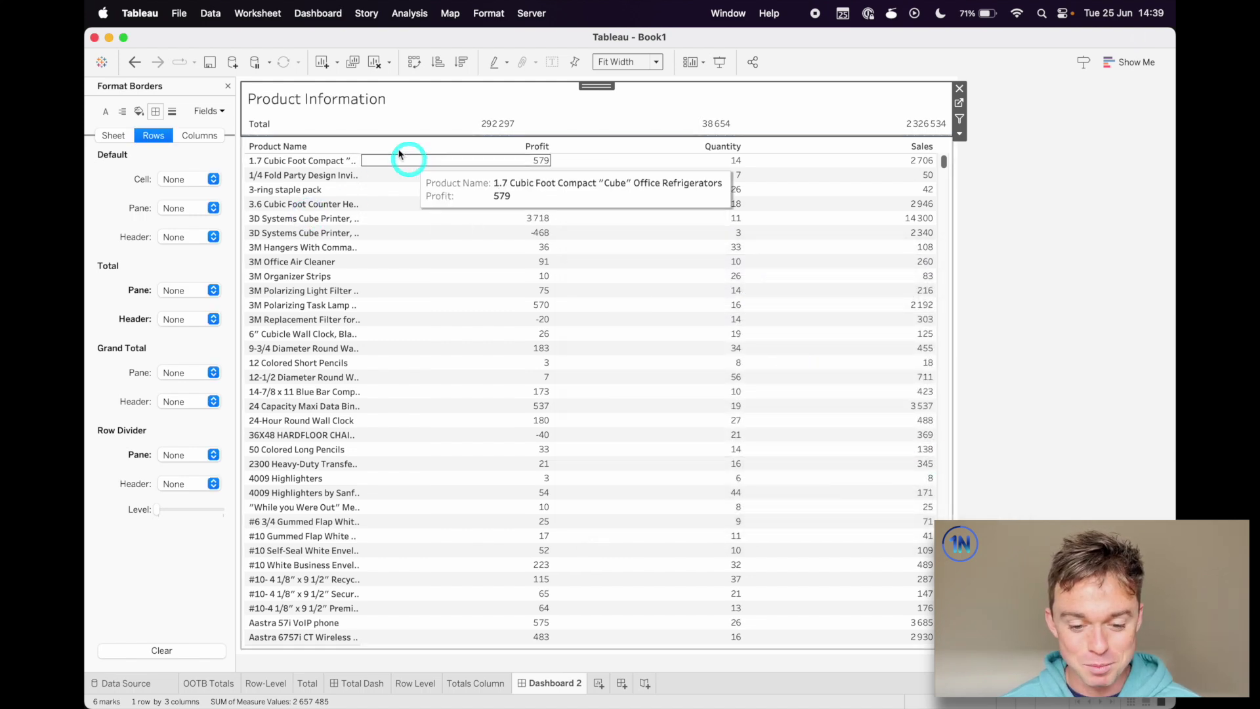
left_click(379, 136)
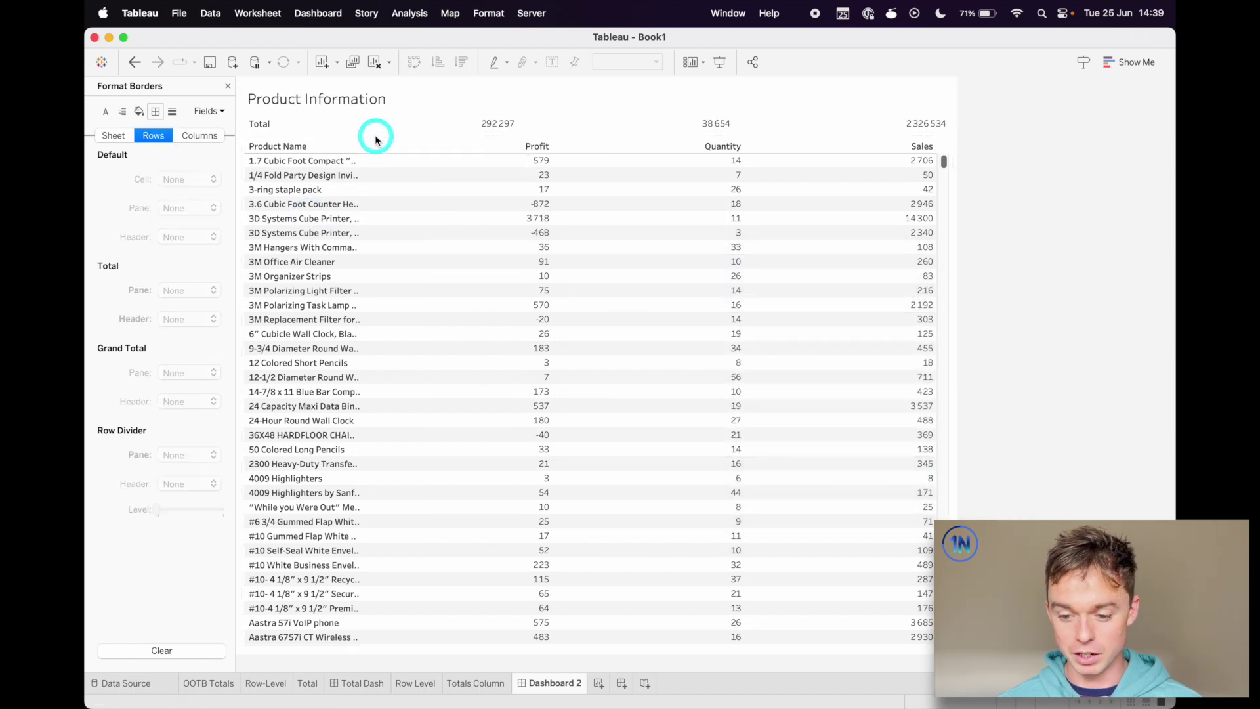
left_click(661, 323)
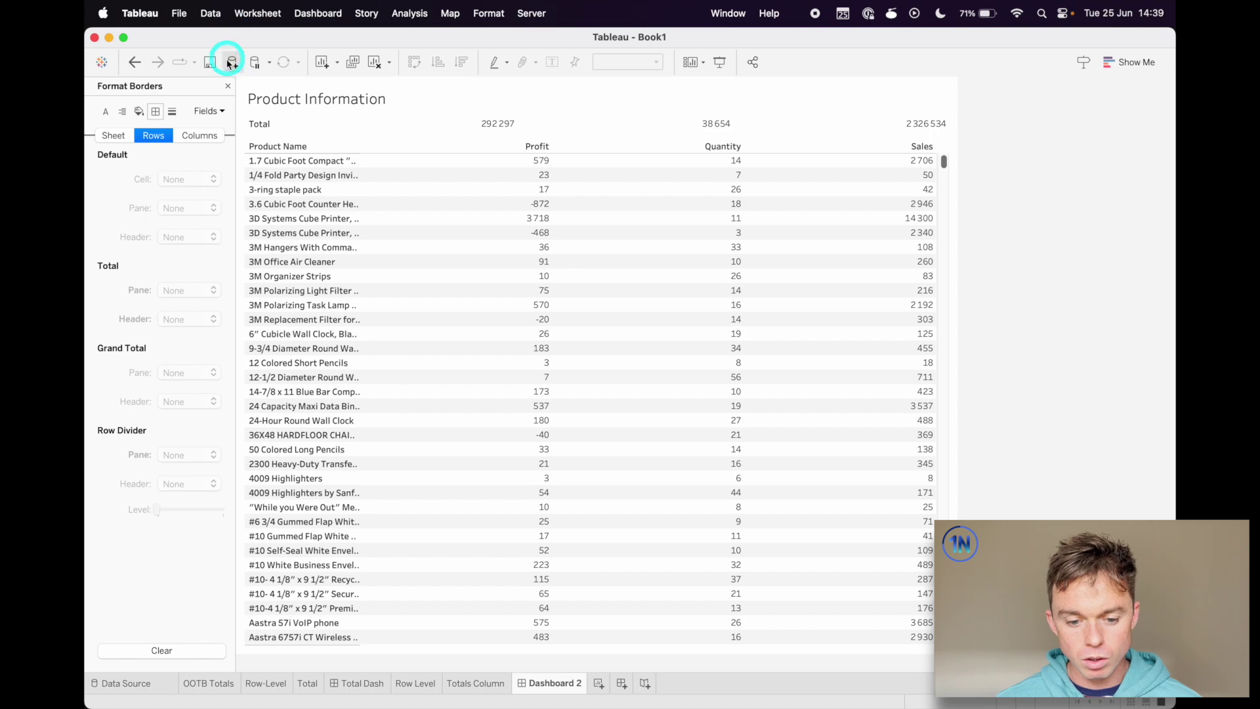
- Widen the product table's Product Name column to show full names
left_click(227, 87)
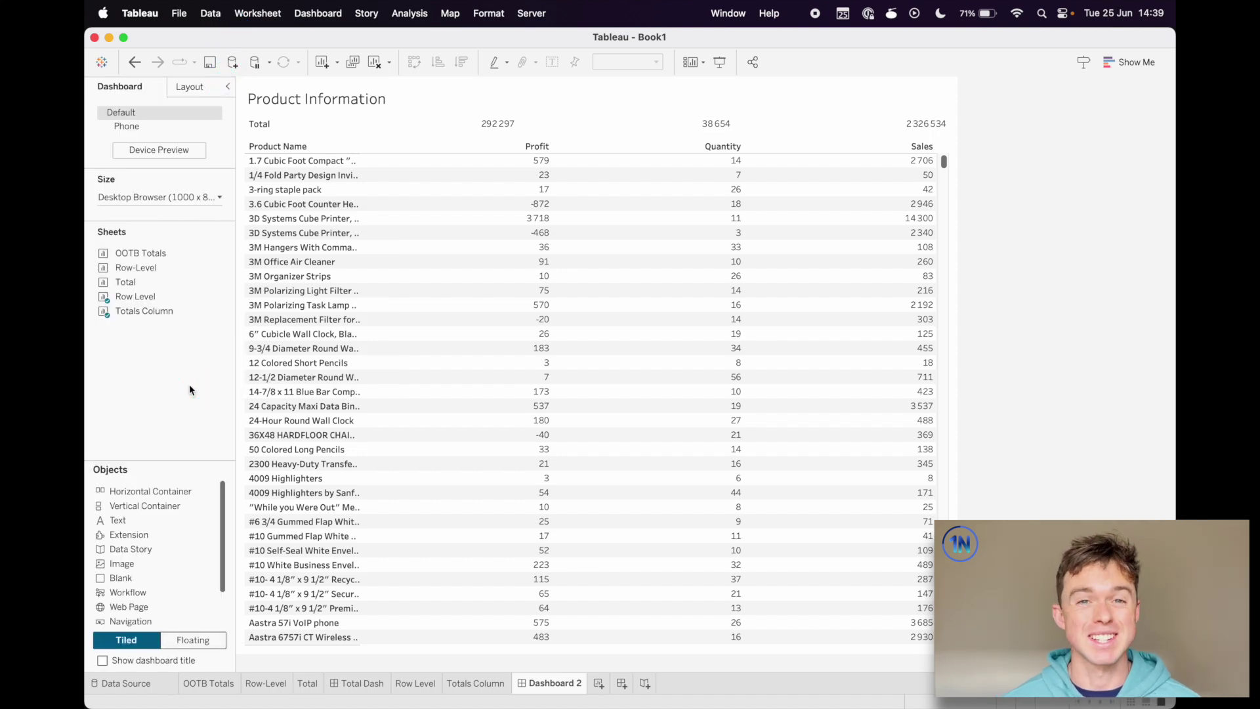
left_click(486, 120)
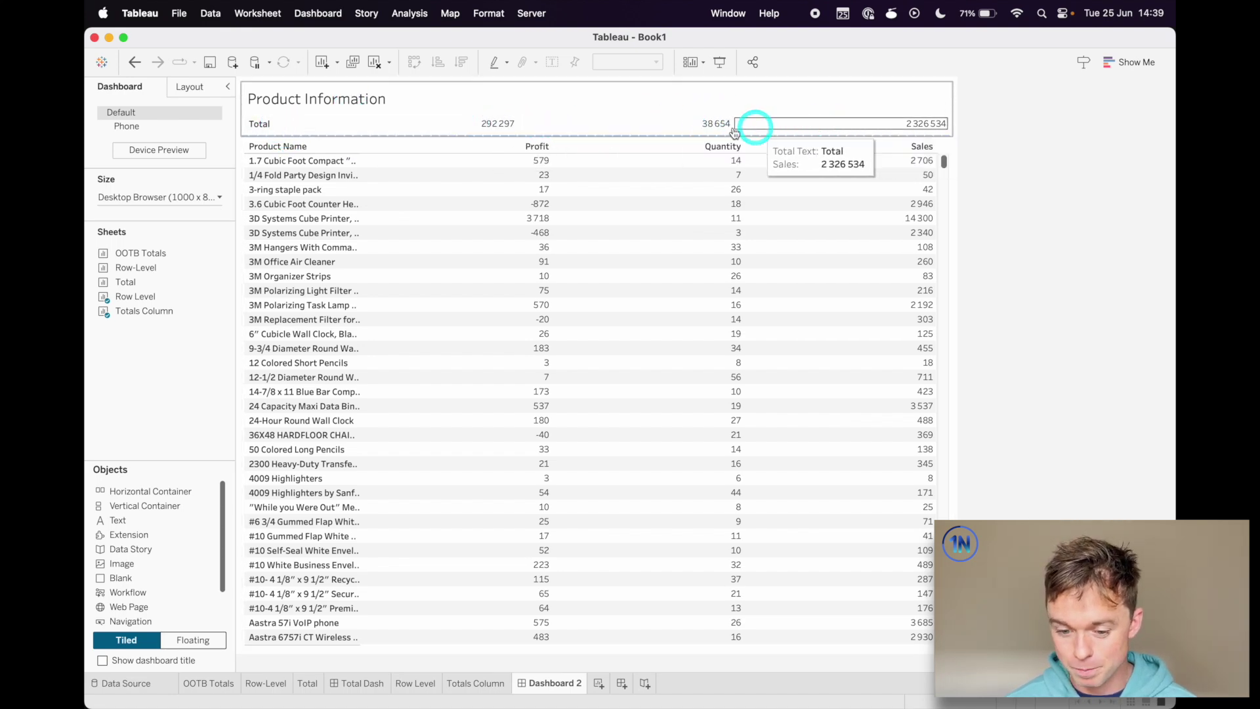
left_click(353, 200)
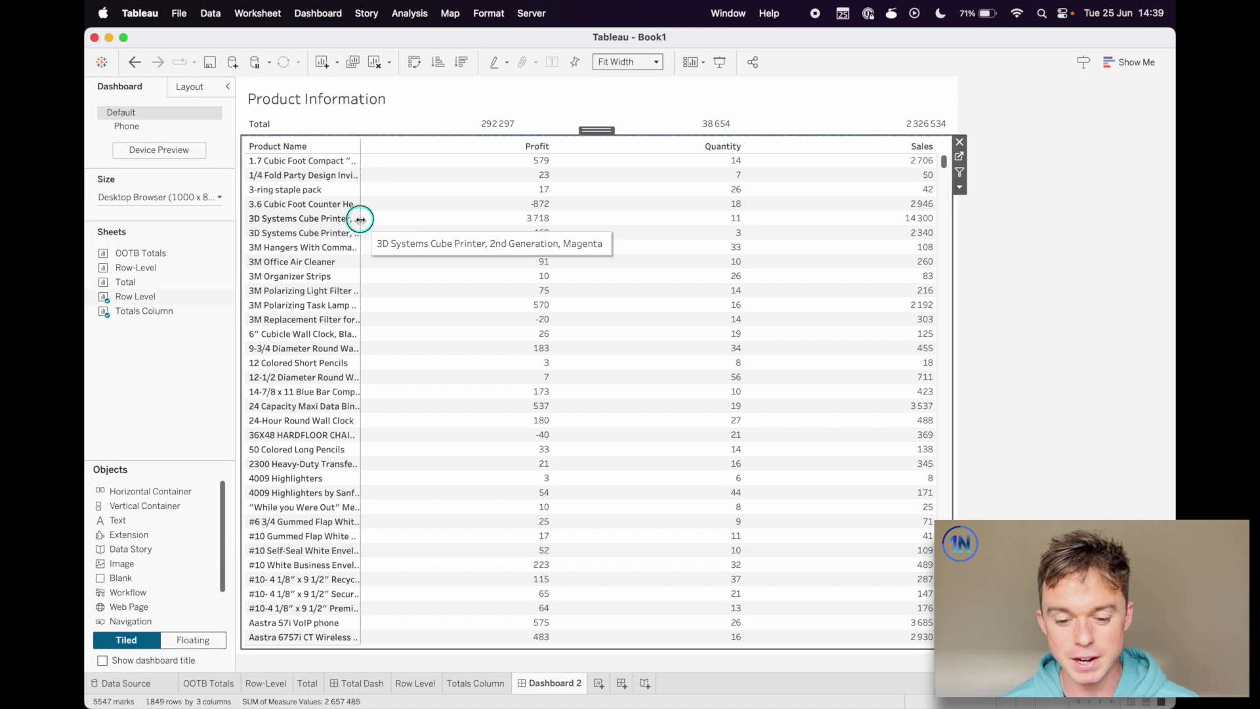
left_click_drag(359, 219, 510, 230)
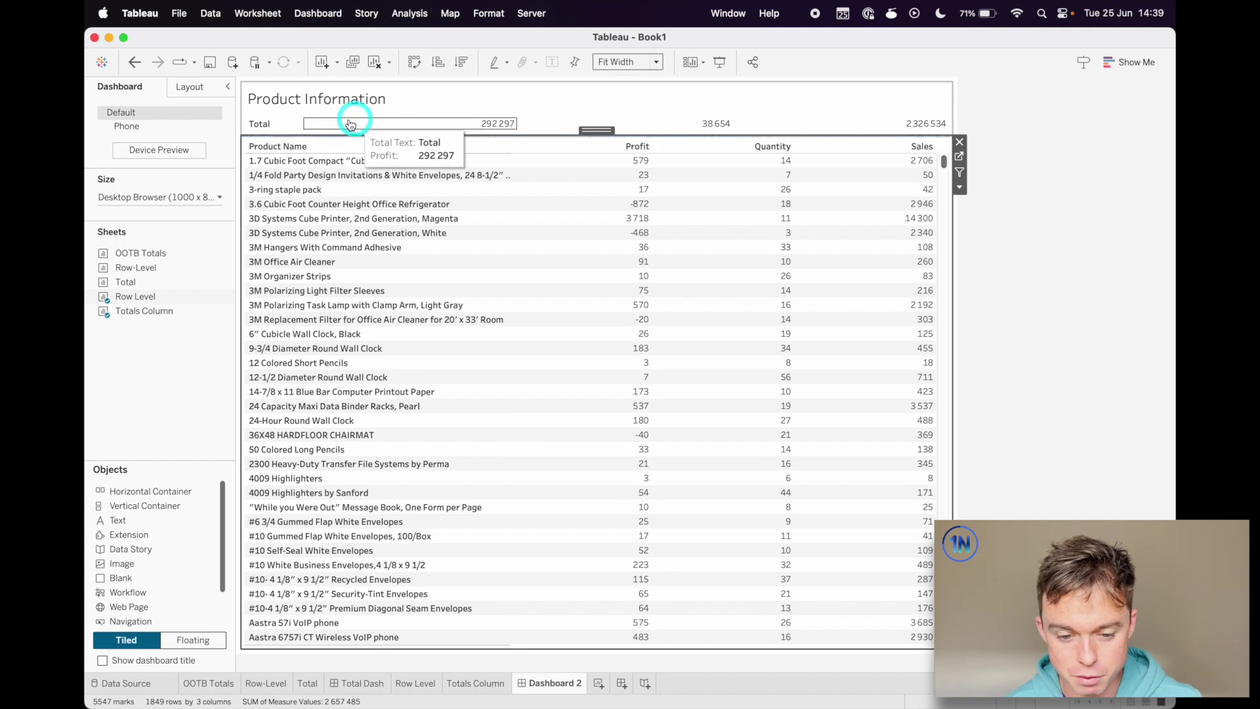
- Drag the totals sheet's column divider so Total figures align under Profit, Quantity and Sales
left_click(299, 126)
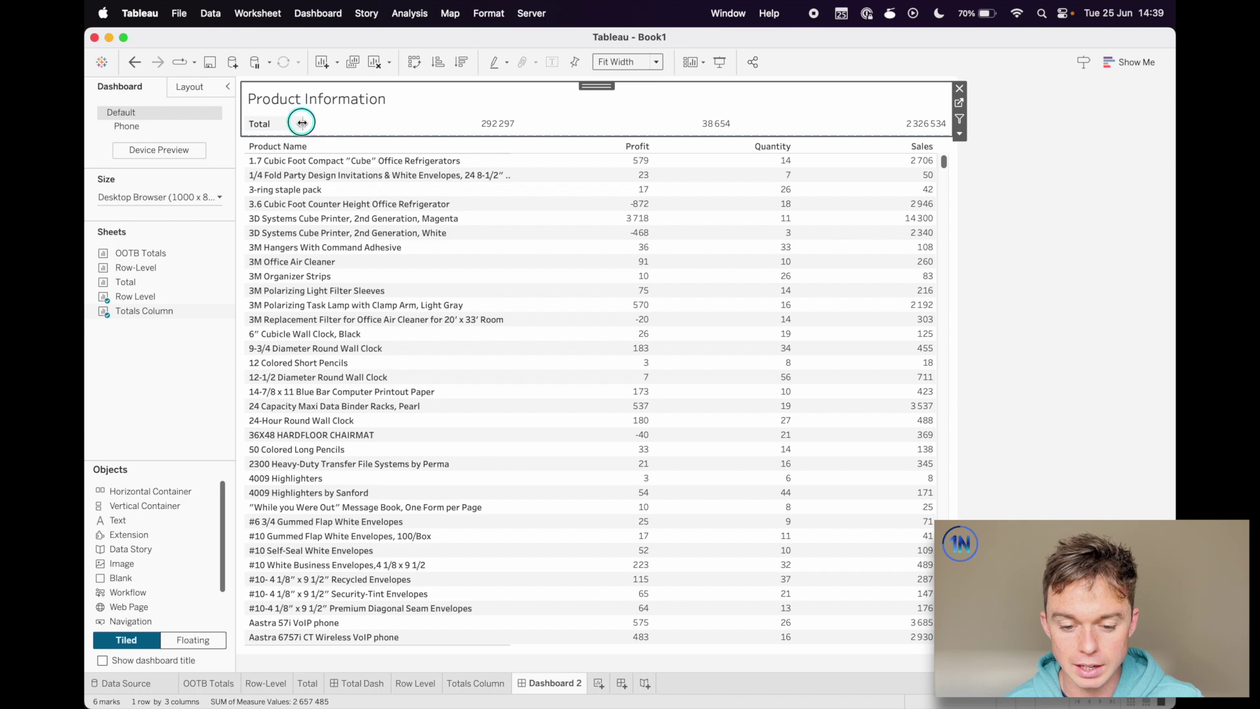
left_click_drag(302, 122, 529, 124)
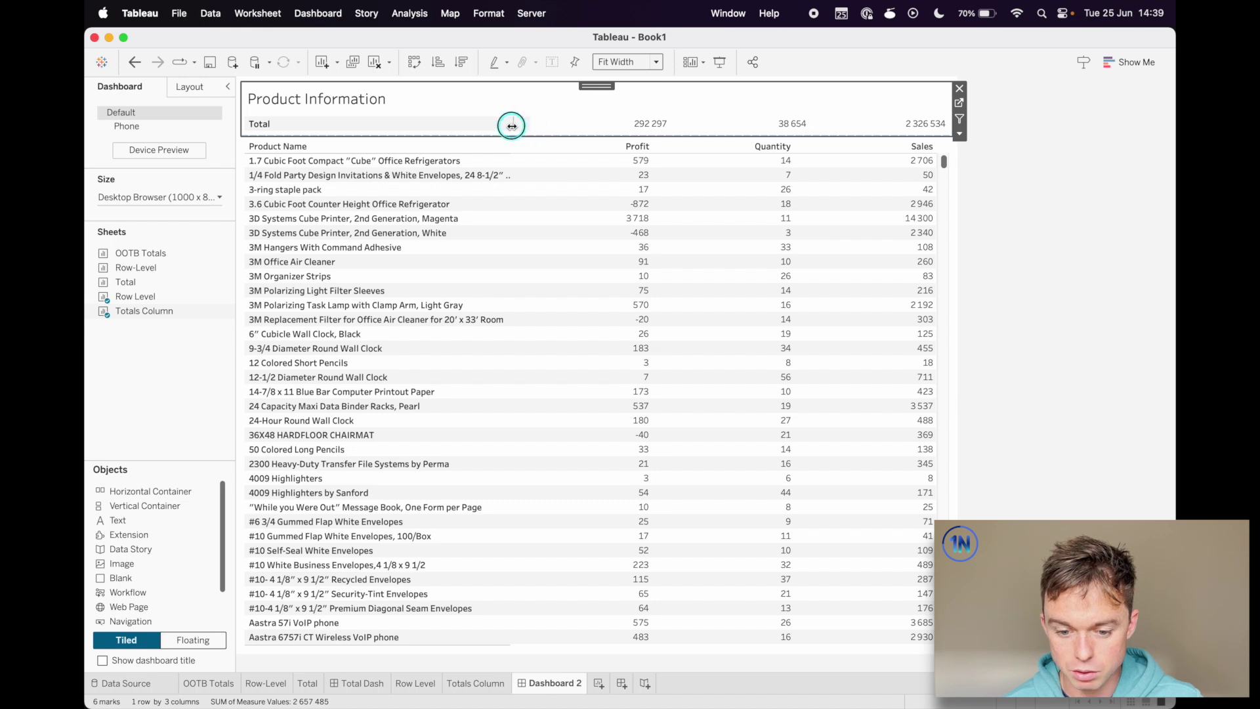
left_click_drag(511, 125, 509, 127)
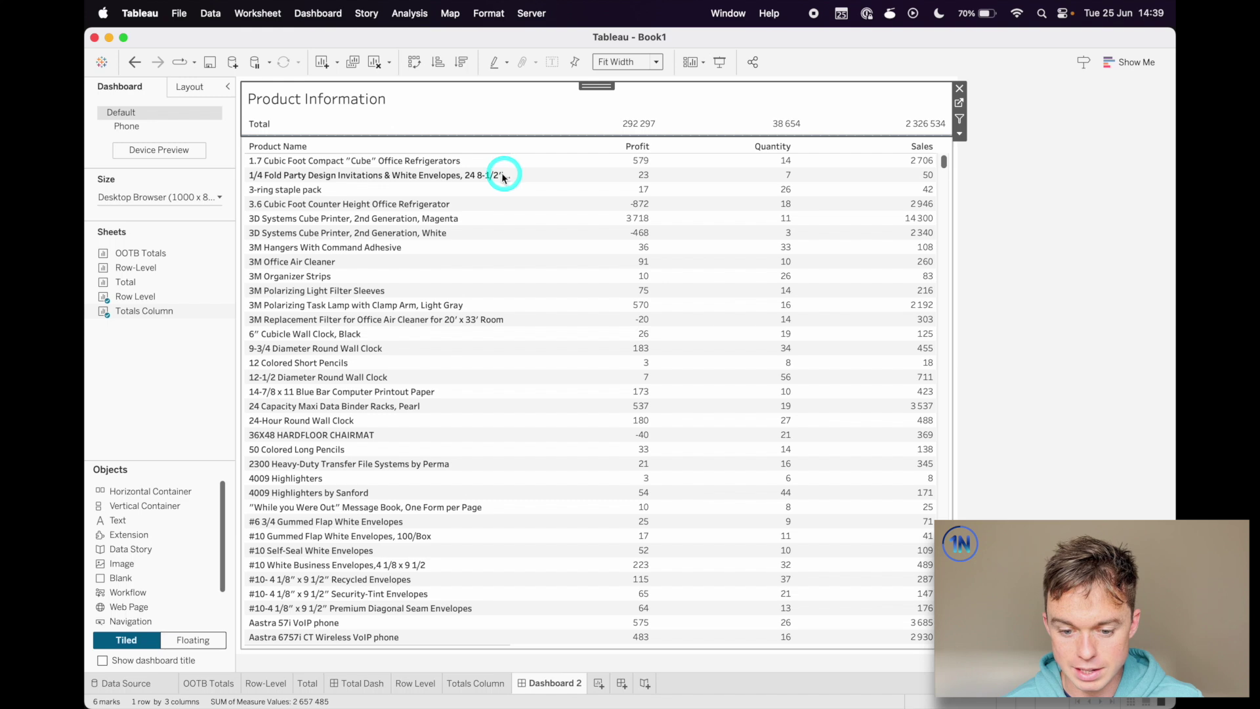
left_click(506, 124)
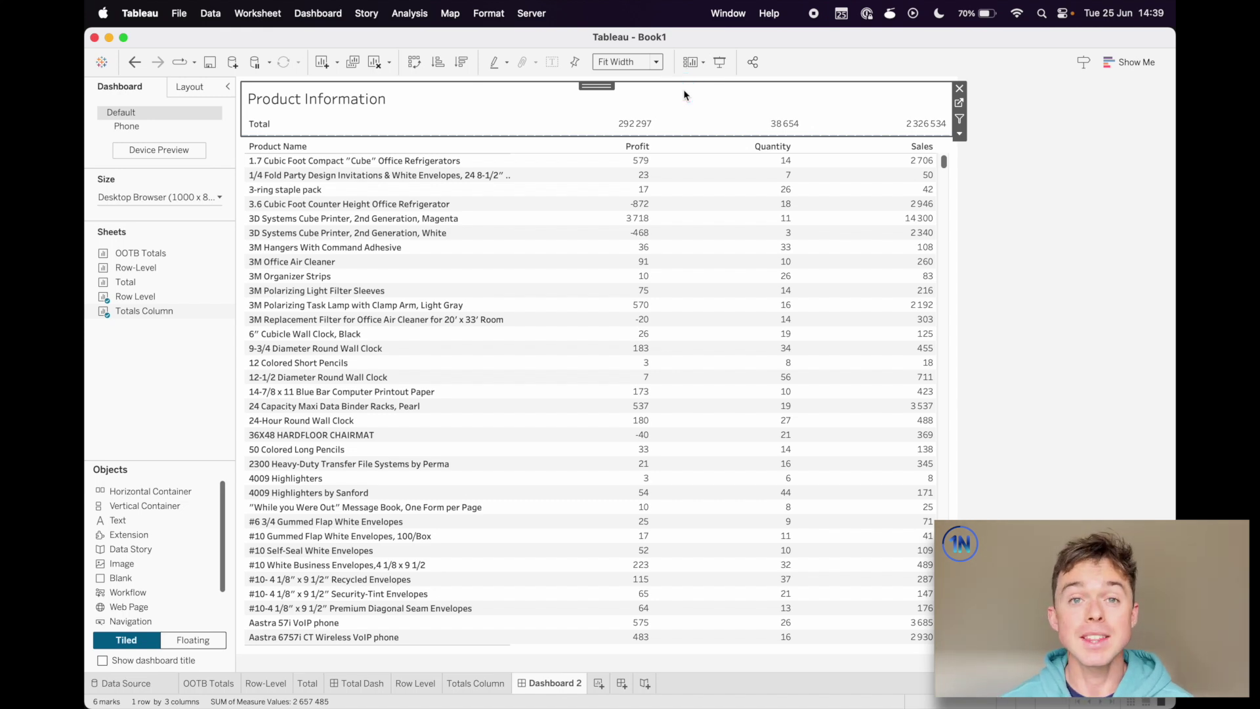
key("ctrl+alt+a")
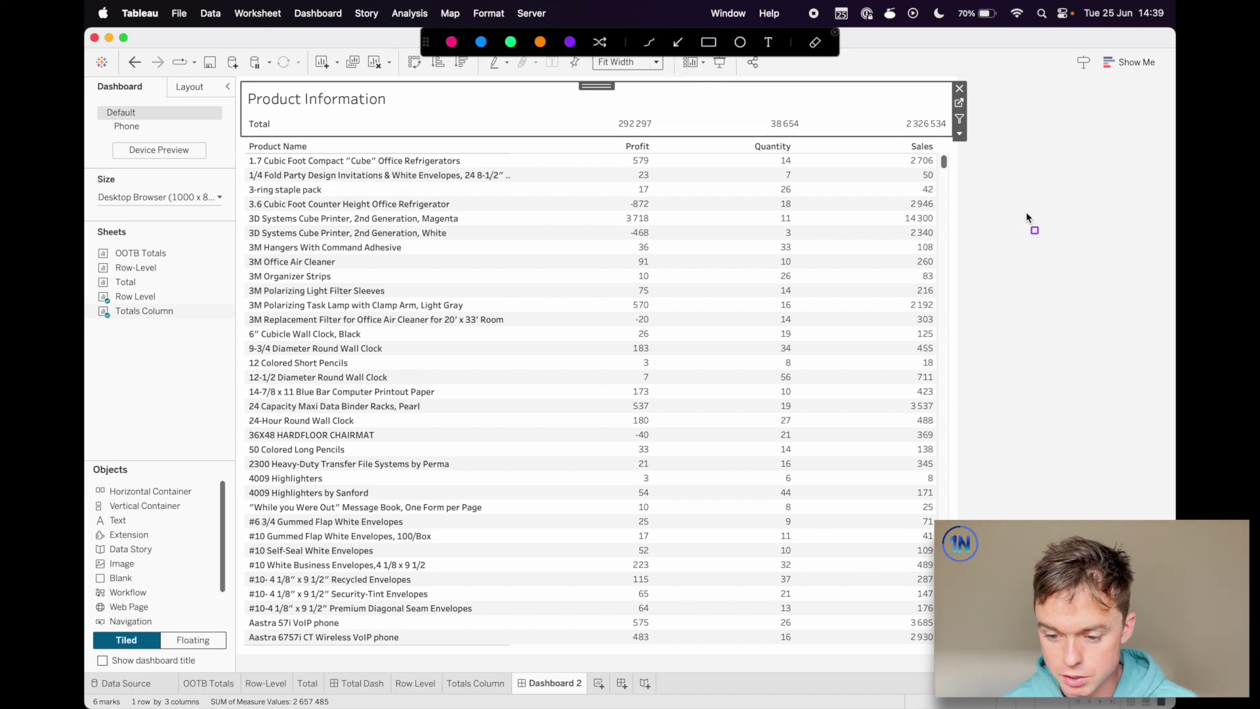
left_click_drag(1015, 142, 948, 164)
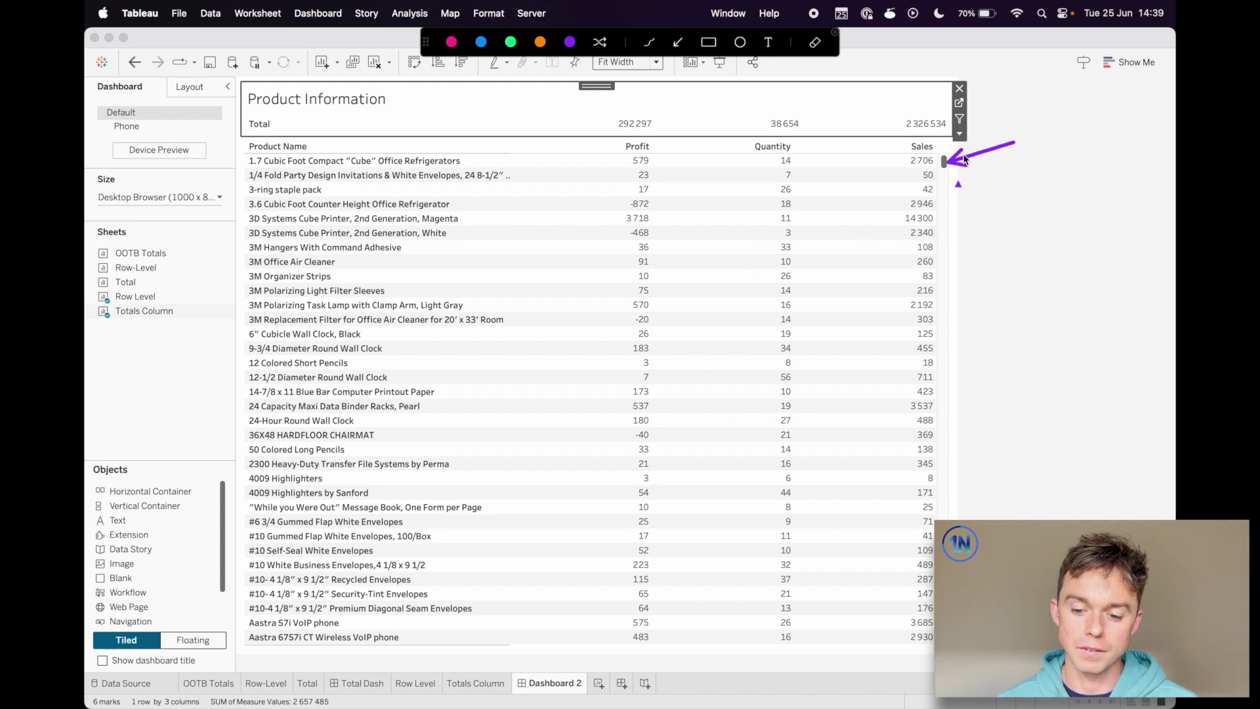
left_click_drag(1005, 114, 947, 124)
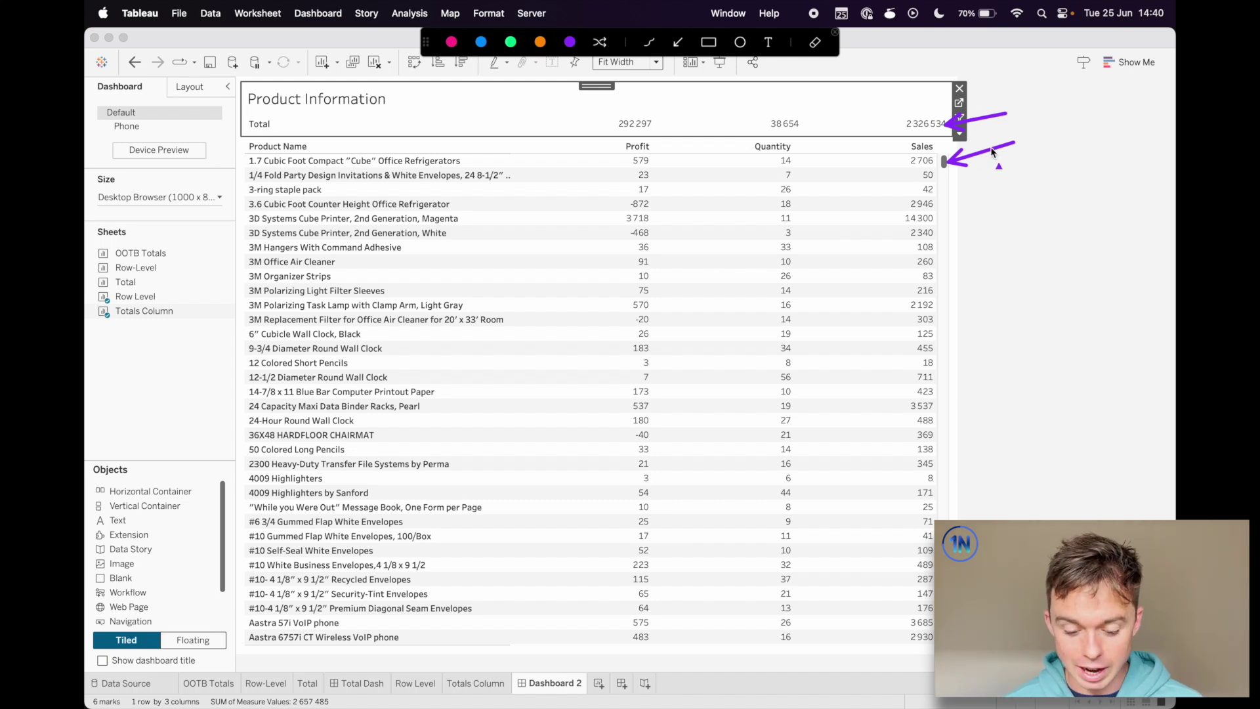
key("Escape")
left_click(926, 125)
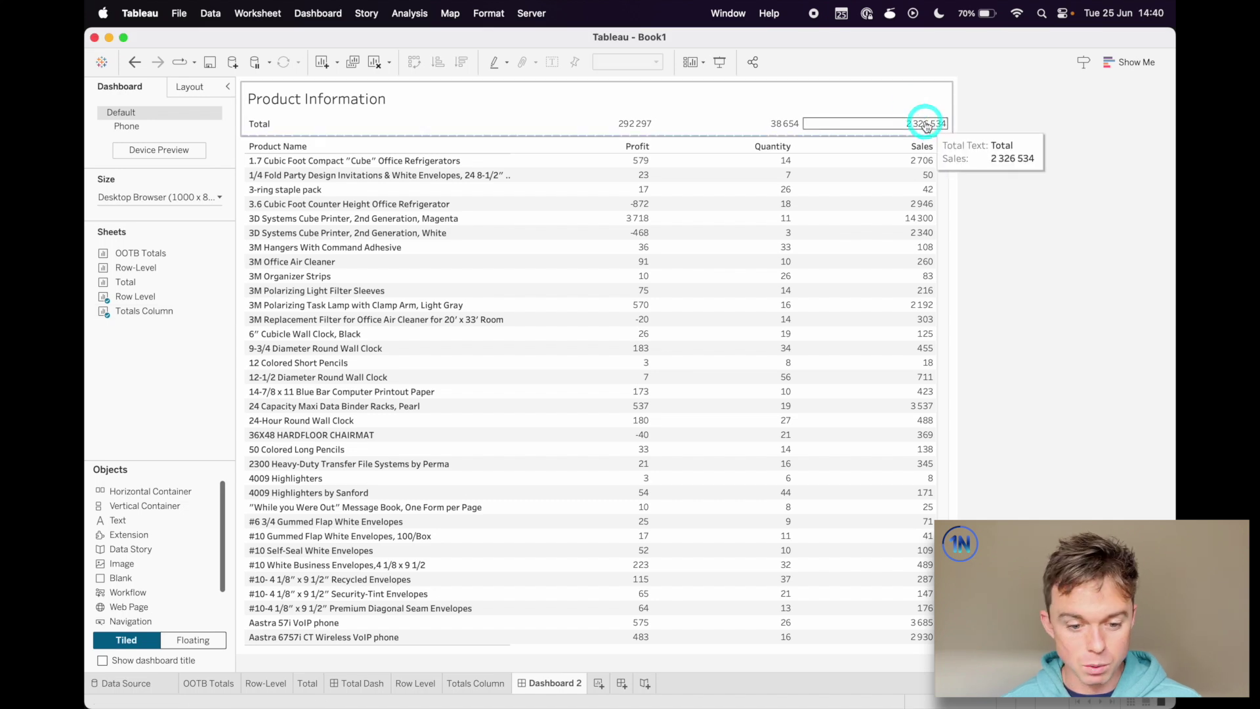
key("Escape")
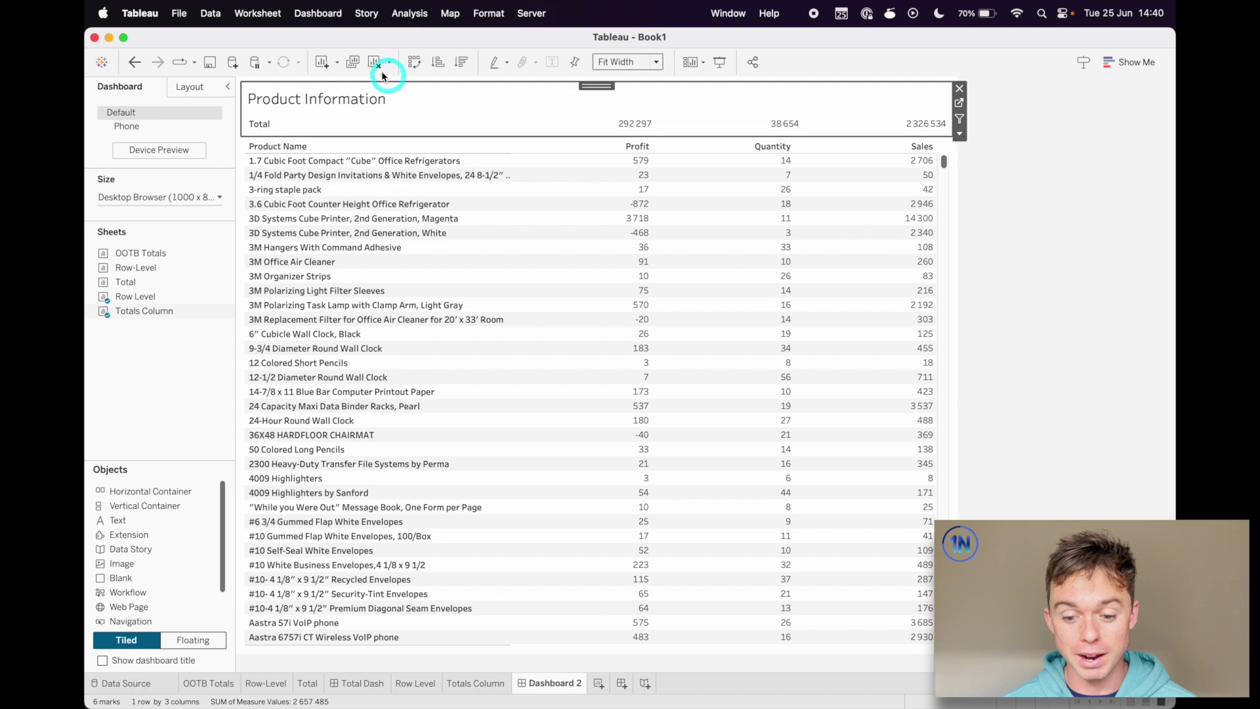
left_click(190, 86)
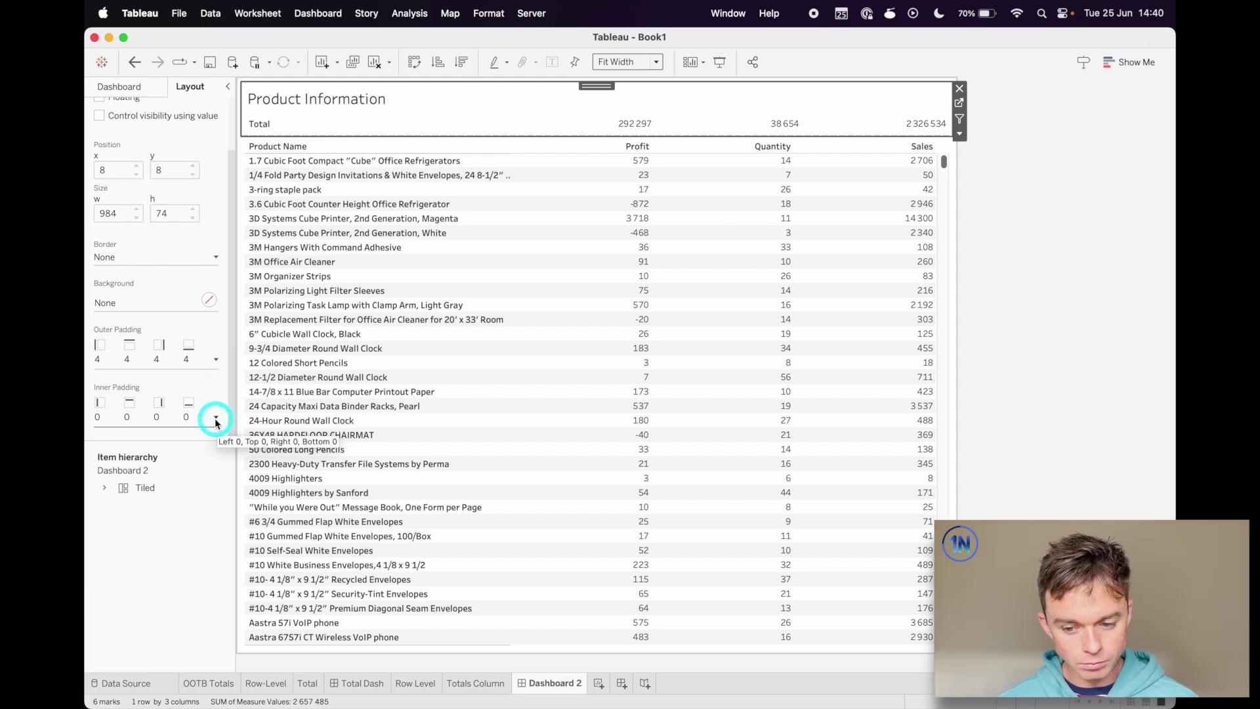
- Give the totals zone a right outer padding of 20, with sides set independently
left_click(216, 359)
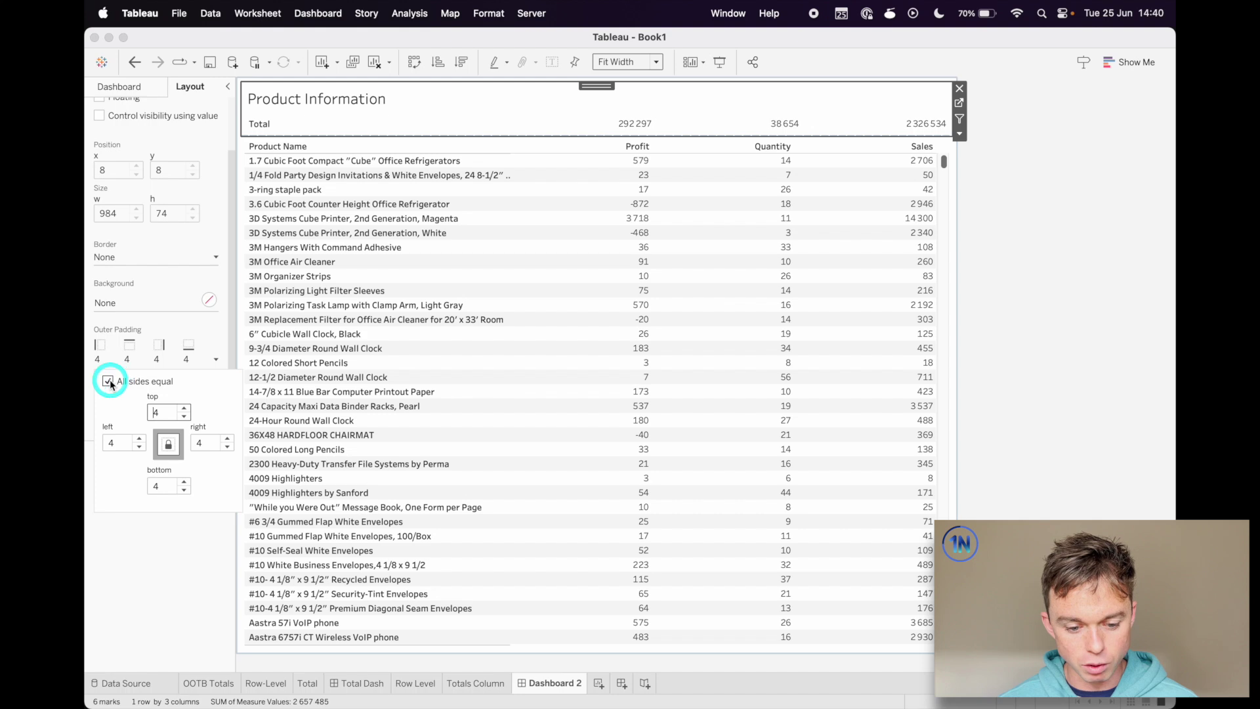
left_click(210, 441)
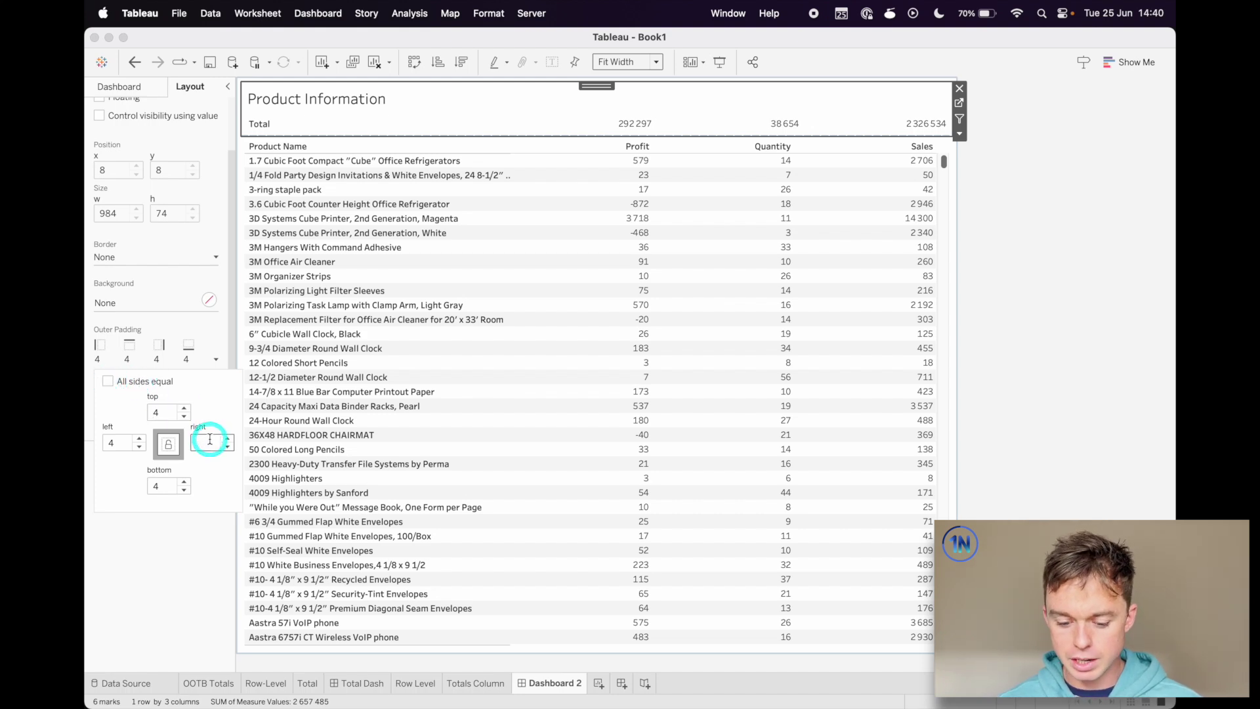
type("15")
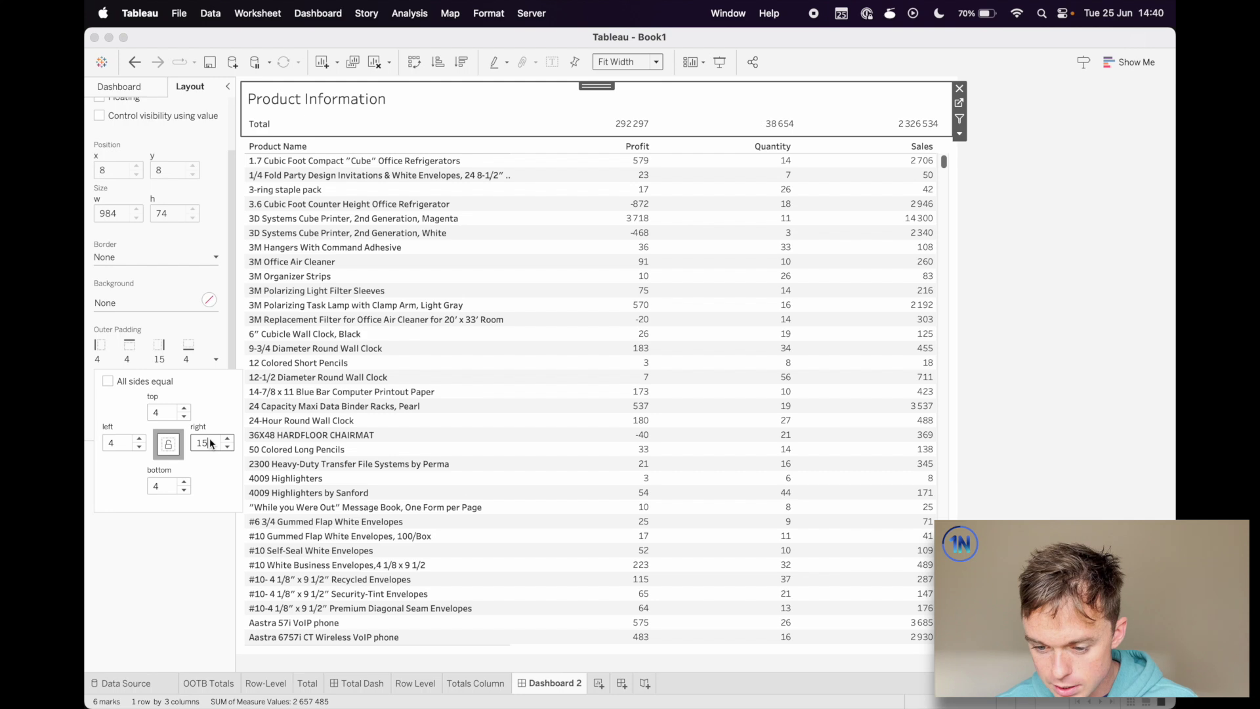
key("BackSpace")
key("BackSpace")
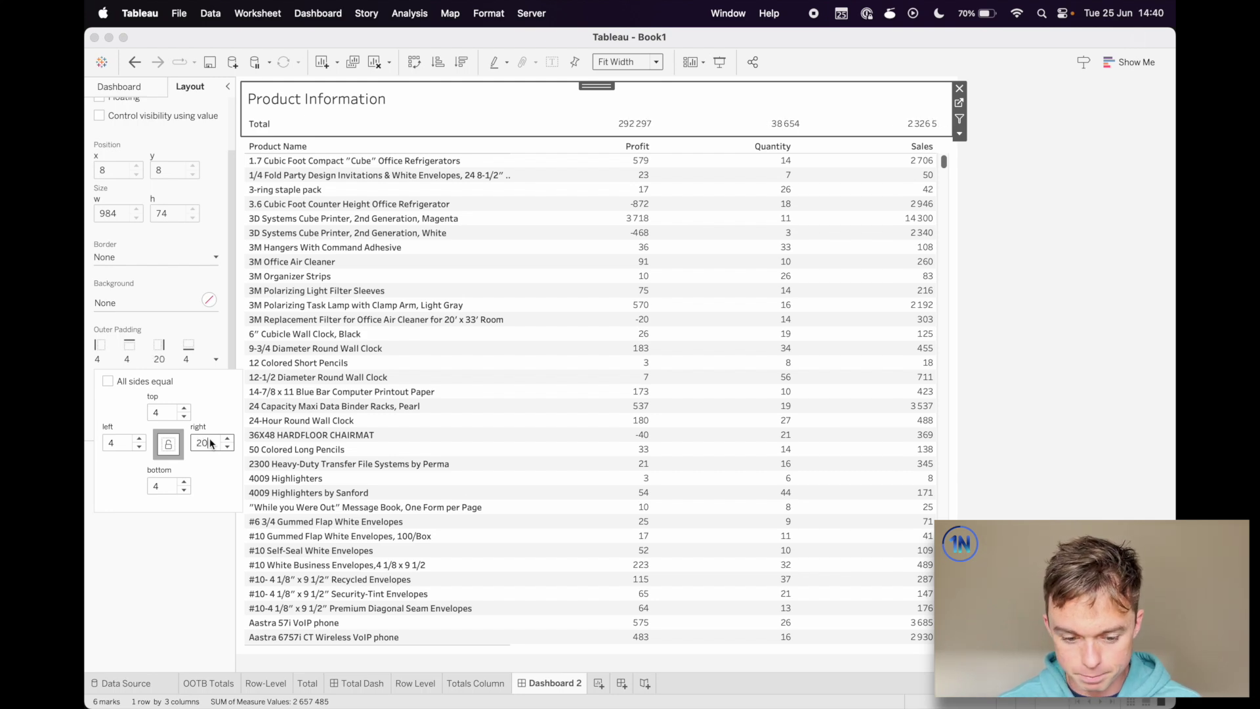
- Outline the Sales total against the Sales column and confirm the right padding reads 20
key("super+shift+a")
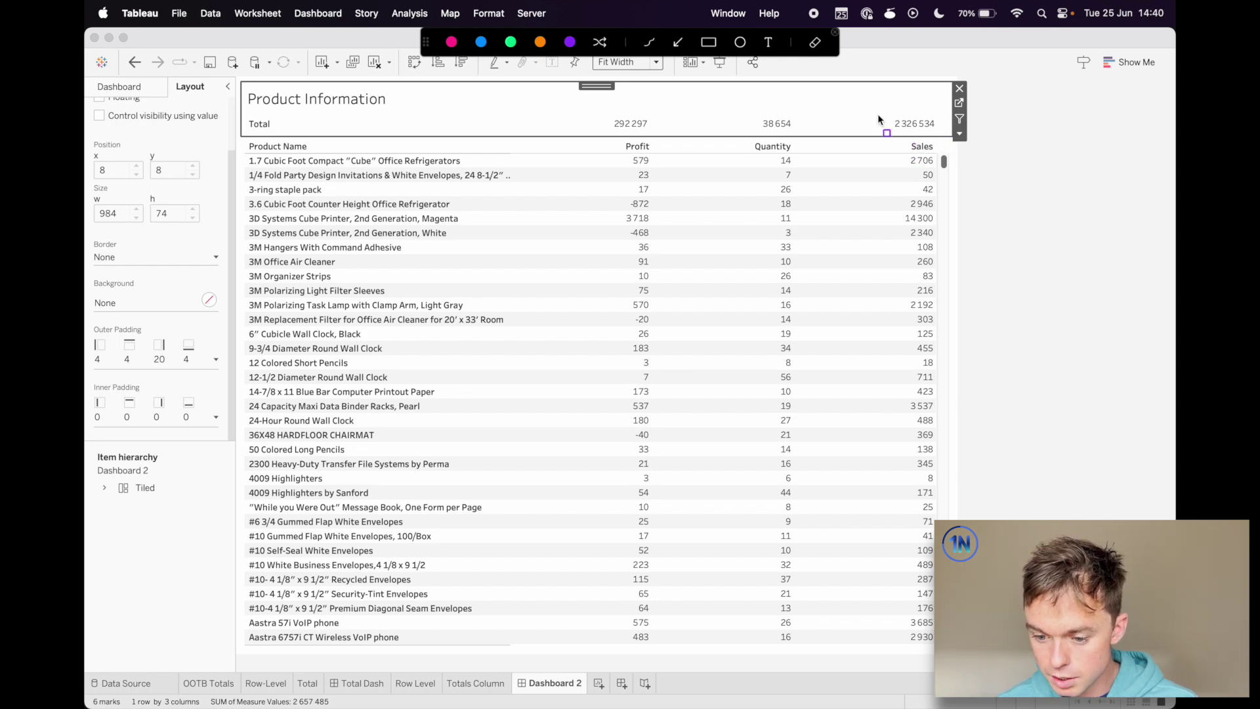
left_click_drag(883, 117, 937, 172)
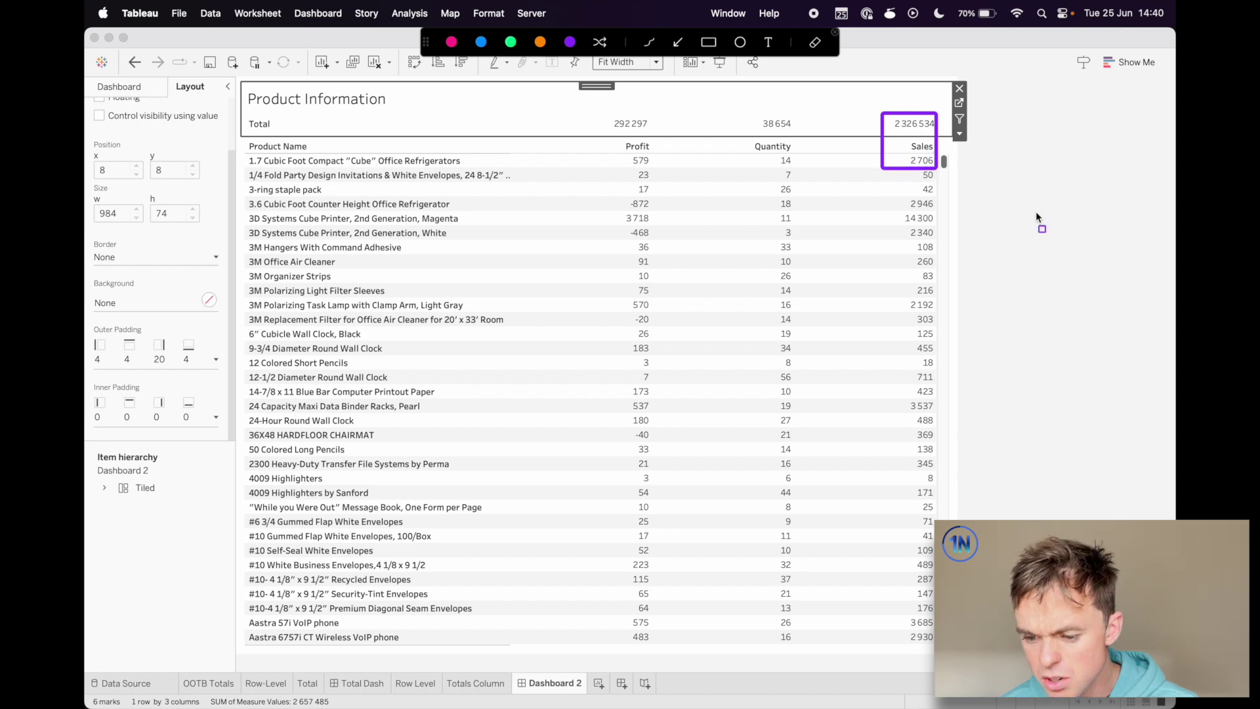
key("Escape")
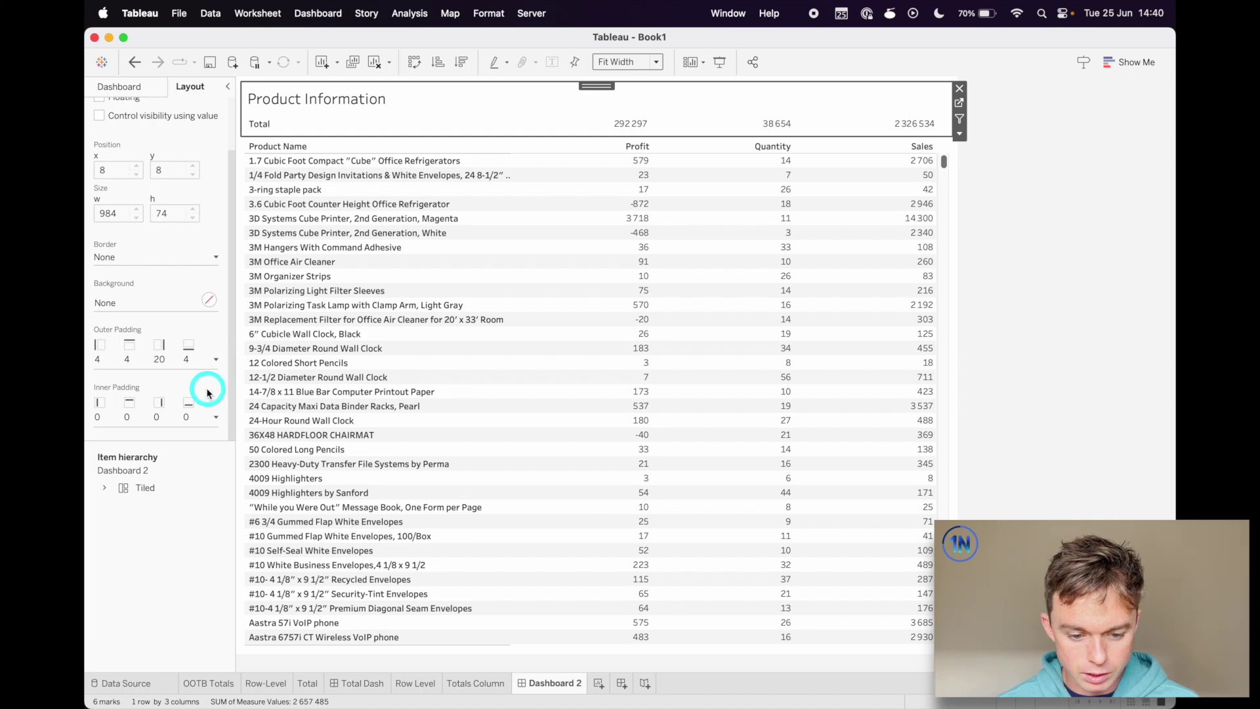
left_click(216, 361)
left_click(205, 443)
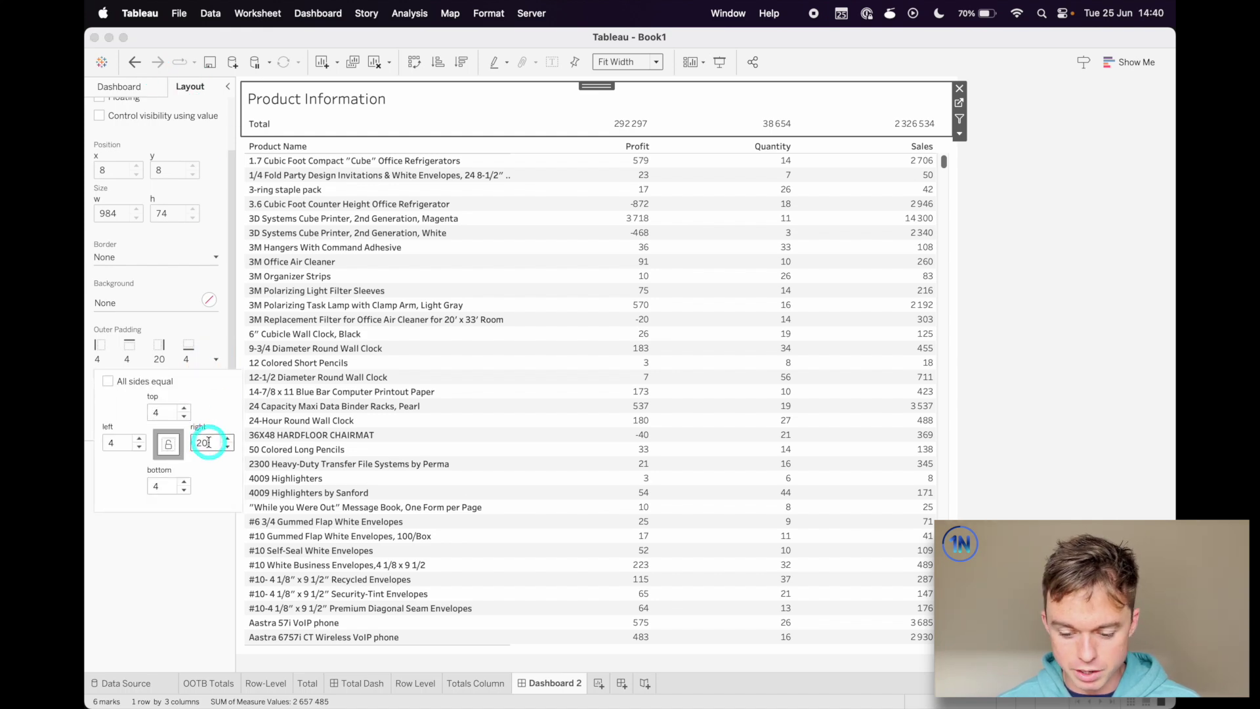
left_click(1068, 268)
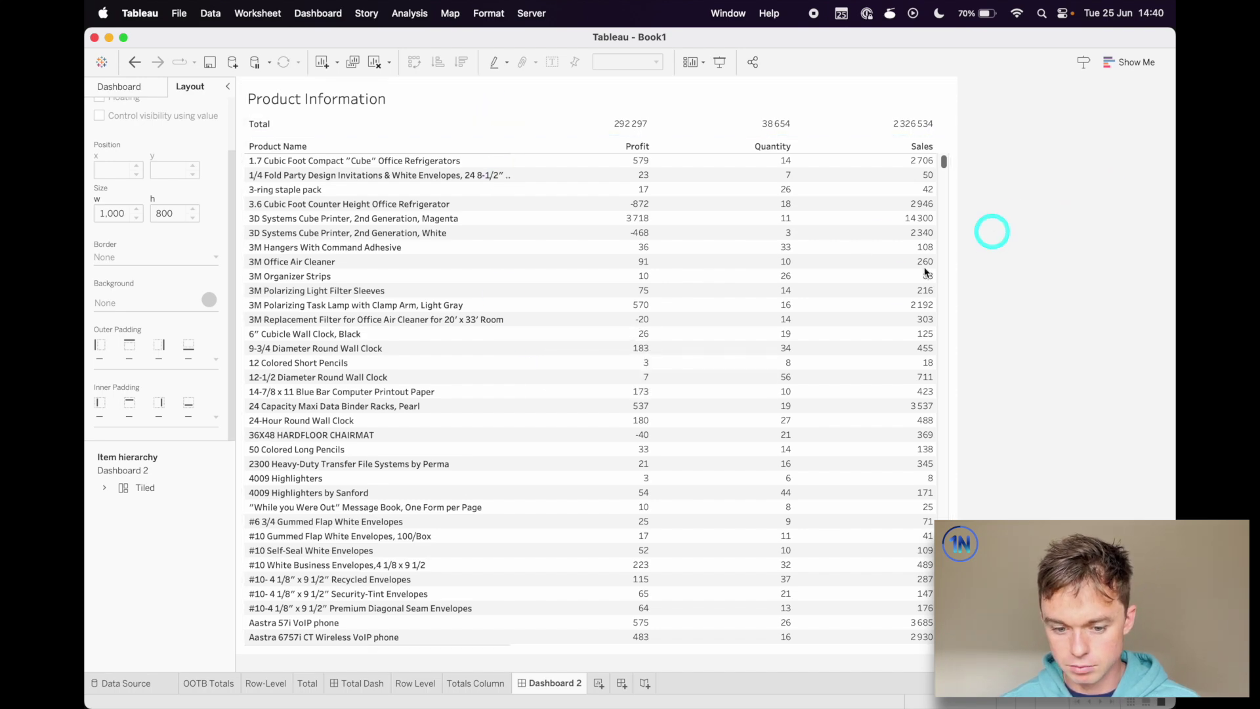
- Select the totals zone at the top of the dashboard to bring up its options
scroll(896, 286, "down", 10)
scroll(898, 288, "down", 5)
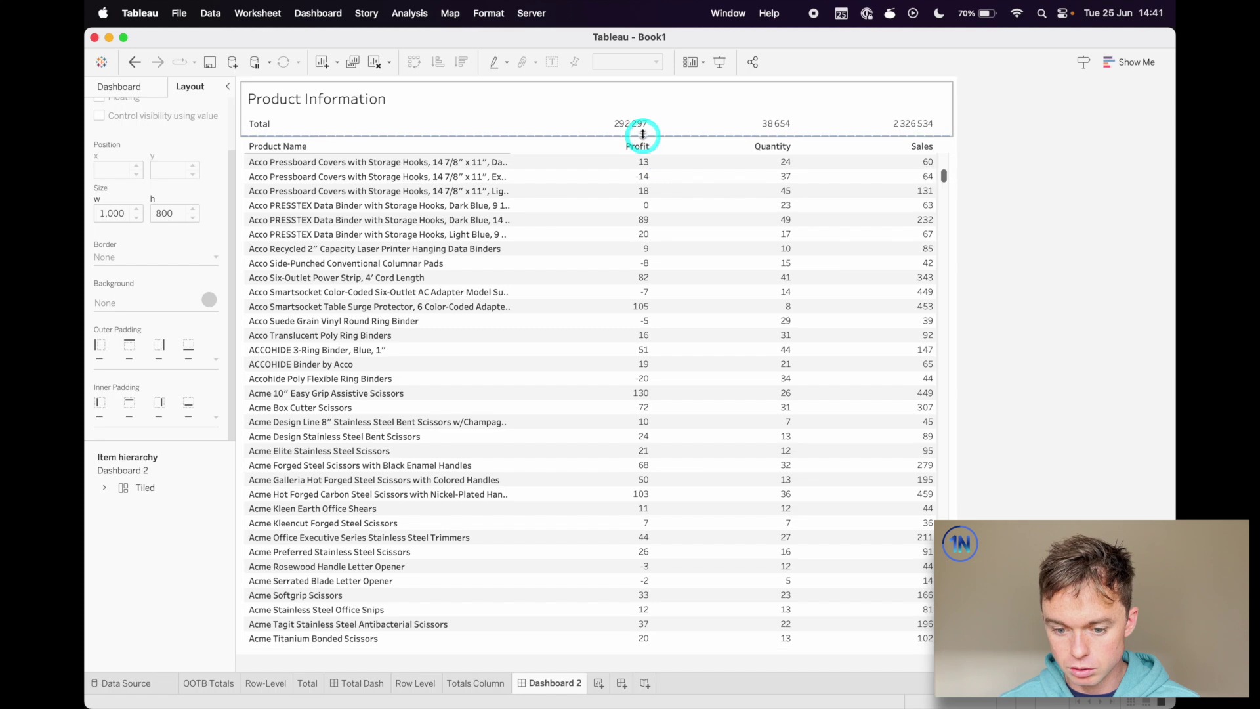
scroll(664, 282, "down", 6)
scroll(664, 289, "up", 15)
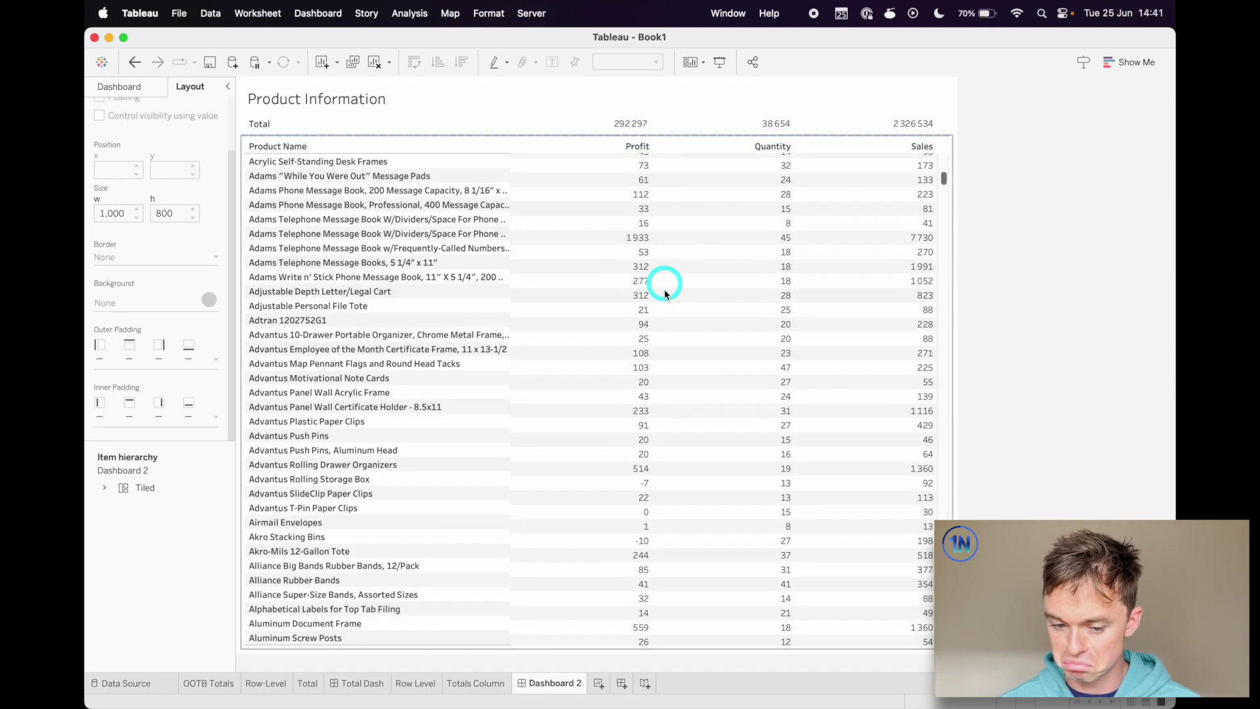
left_click(112, 87)
left_click(295, 125)
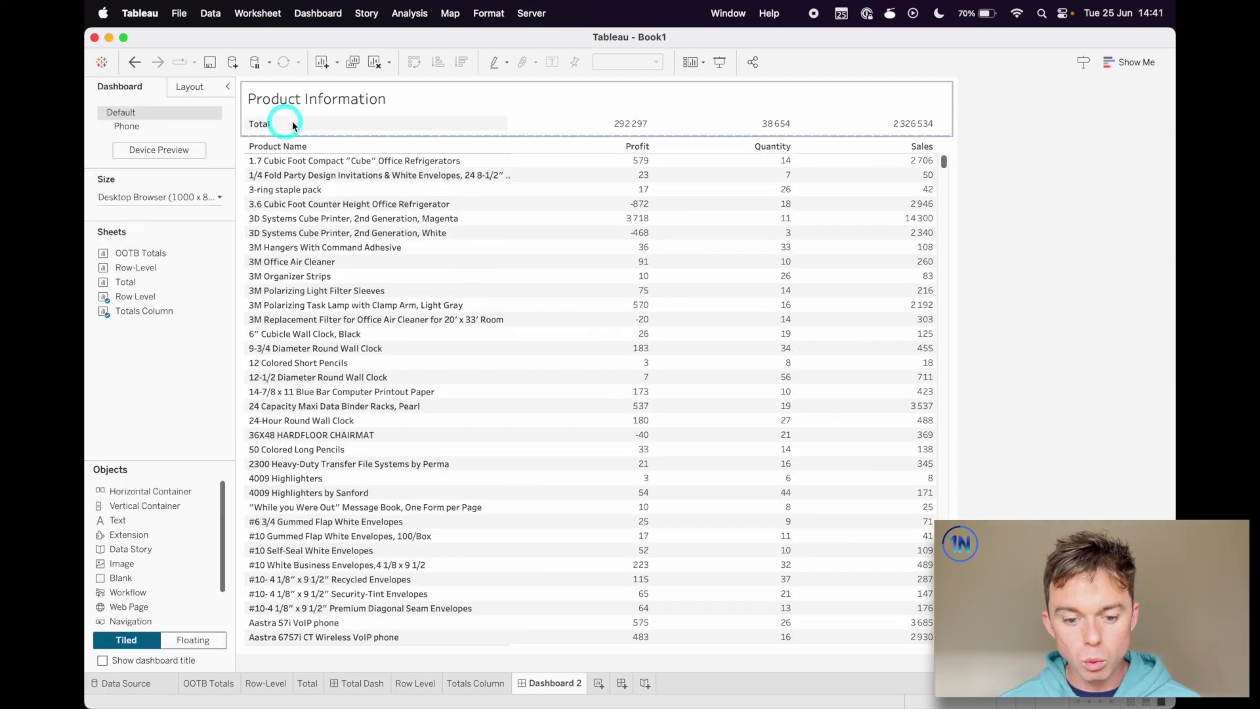
left_click(478, 99)
left_click(317, 128)
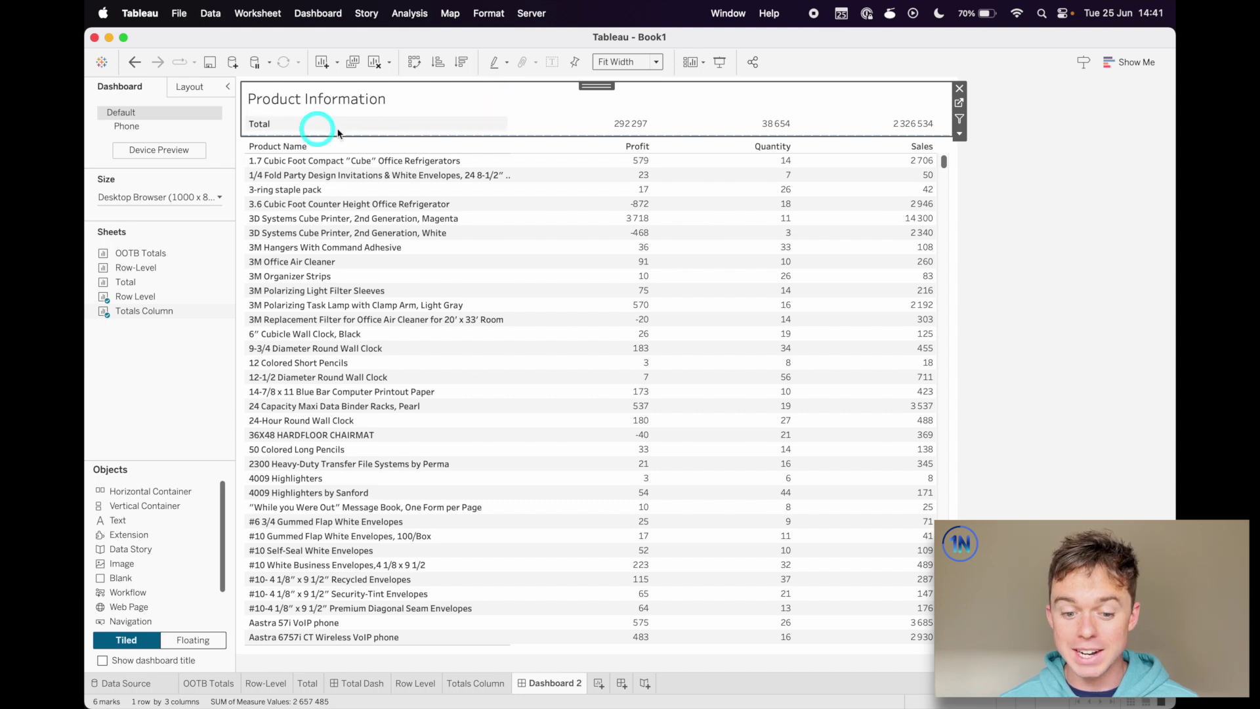
- Open the Totals Column worksheet and review its mark text settings
left_click(959, 103)
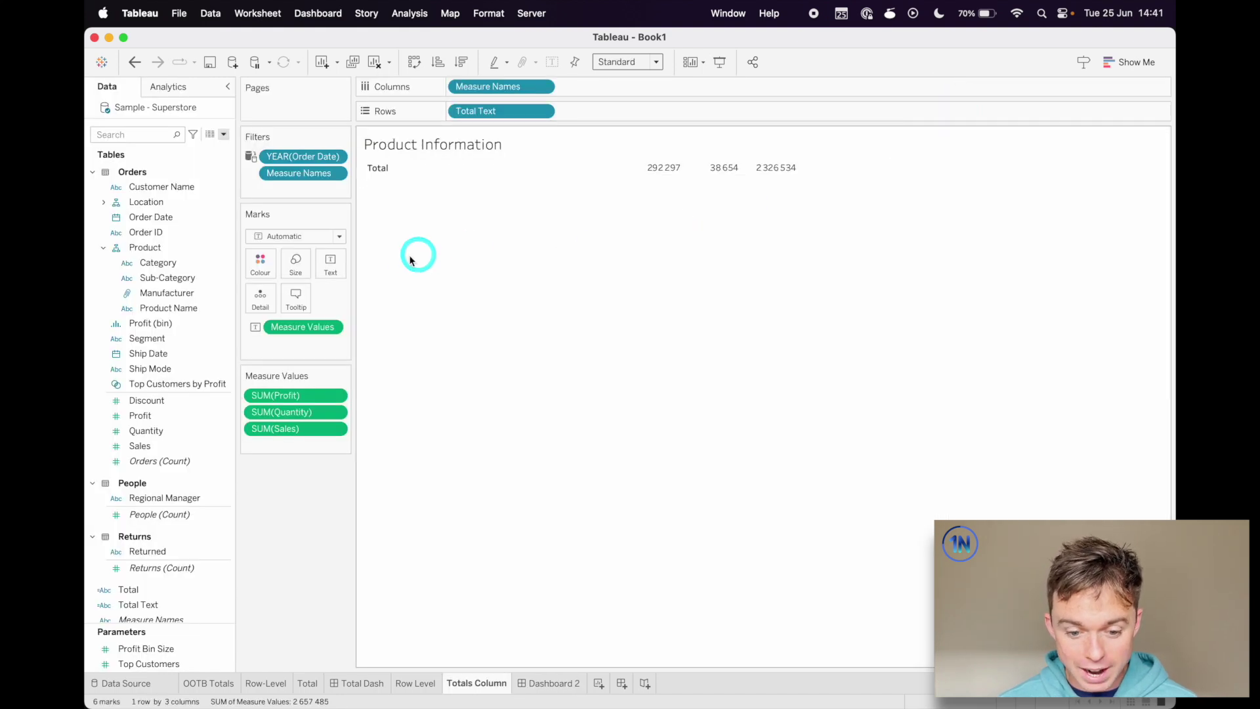
left_click(330, 264)
left_click(615, 337)
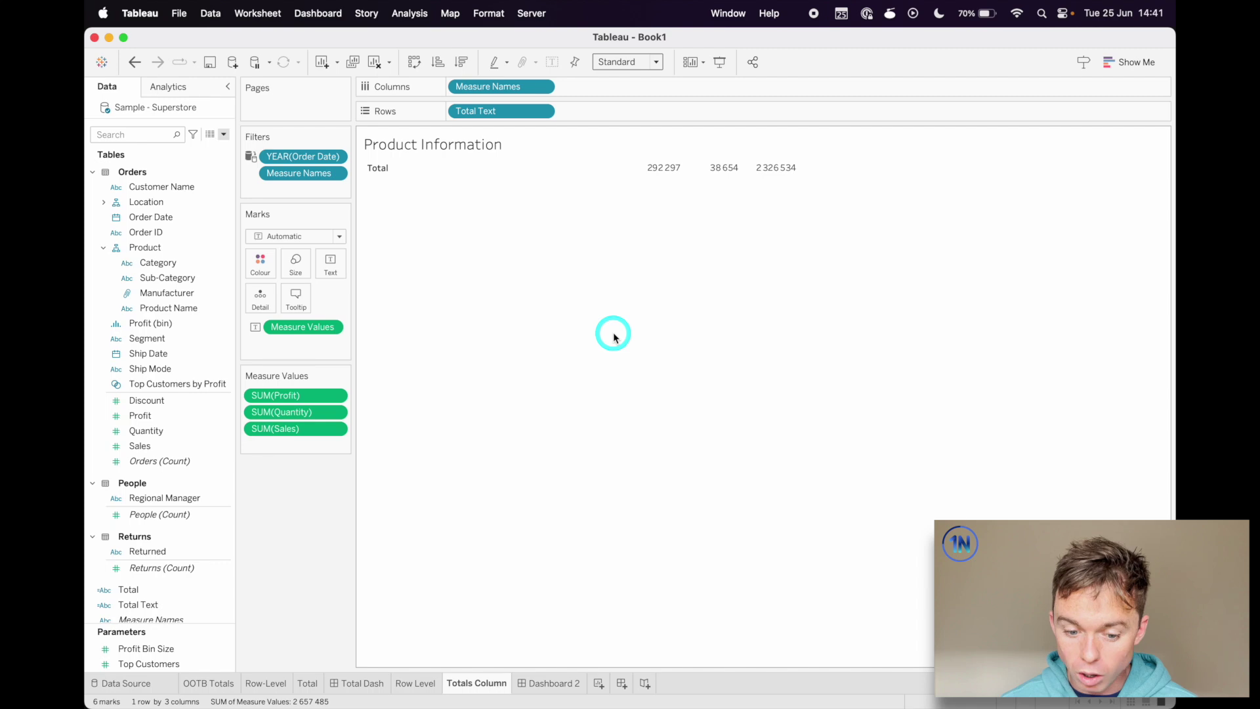
- Back on the Product Information dashboard, inspect a product row and select the product table
left_click(548, 683)
left_click(436, 174)
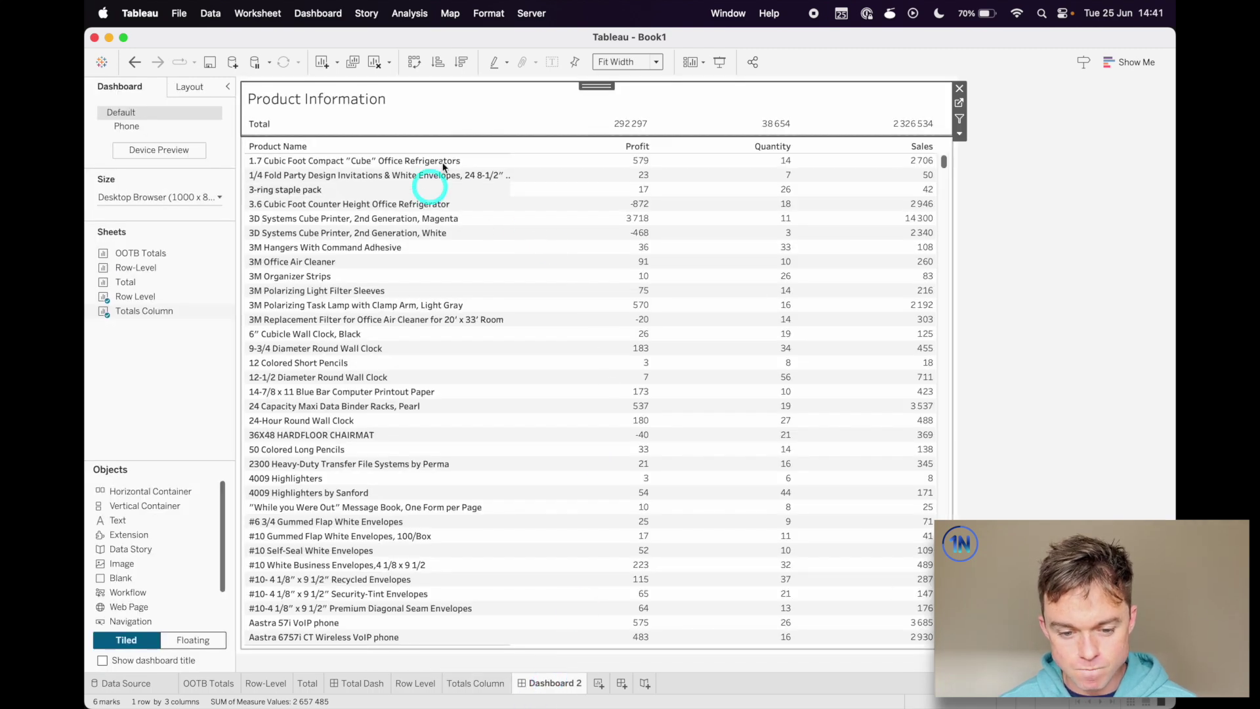
left_click(180, 462)
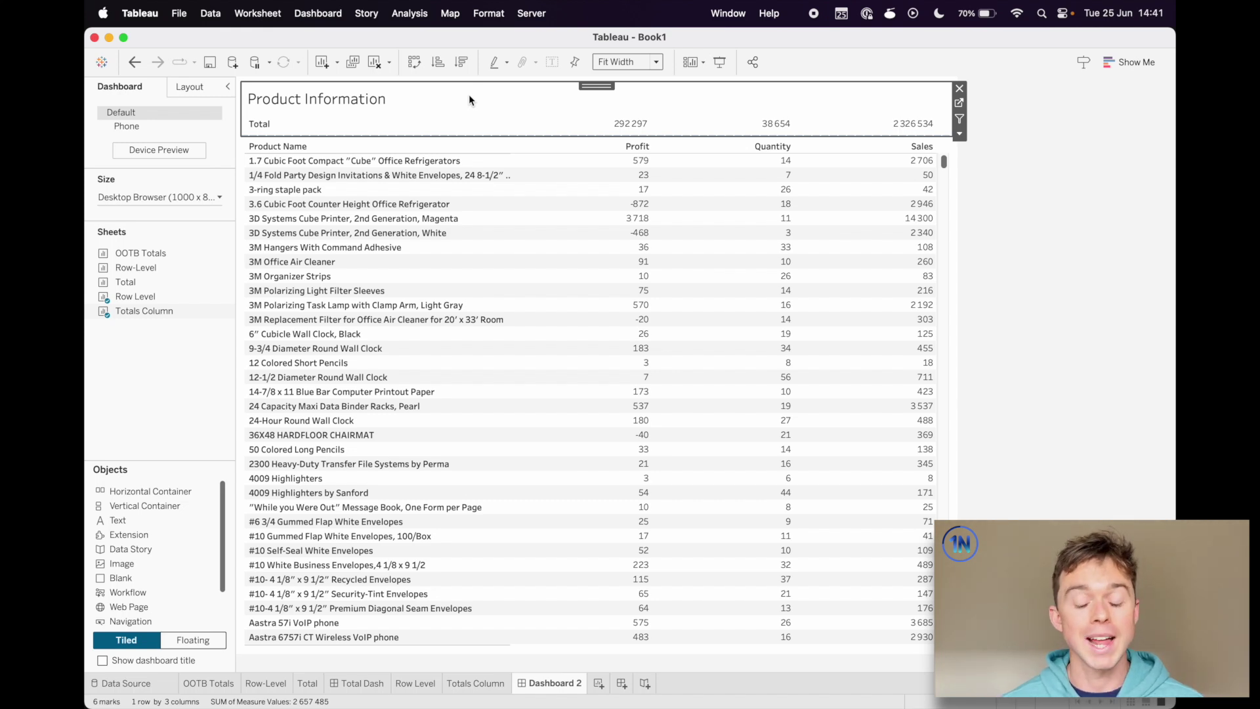
left_click(1116, 135)
left_click(812, 263)
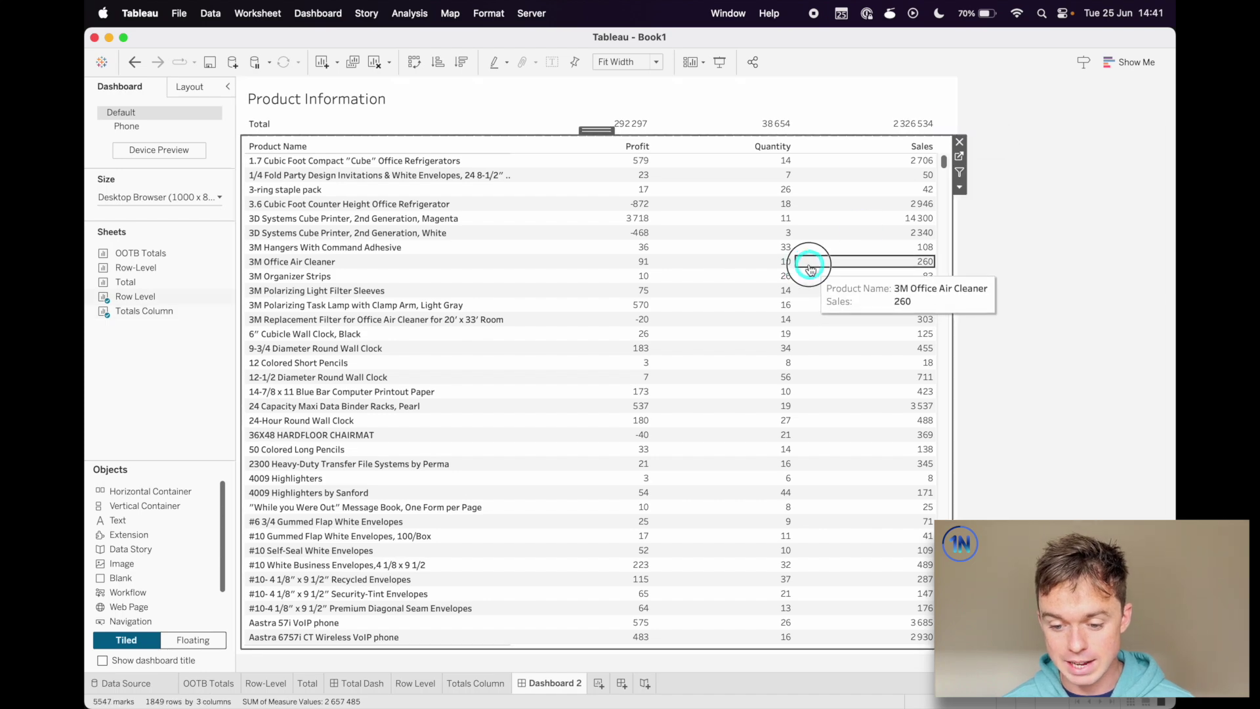
- On the Row Level worksheet, show the YEAR(Order Date) filter card, then return to the dashboard
left_click(959, 158)
left_click(265, 196)
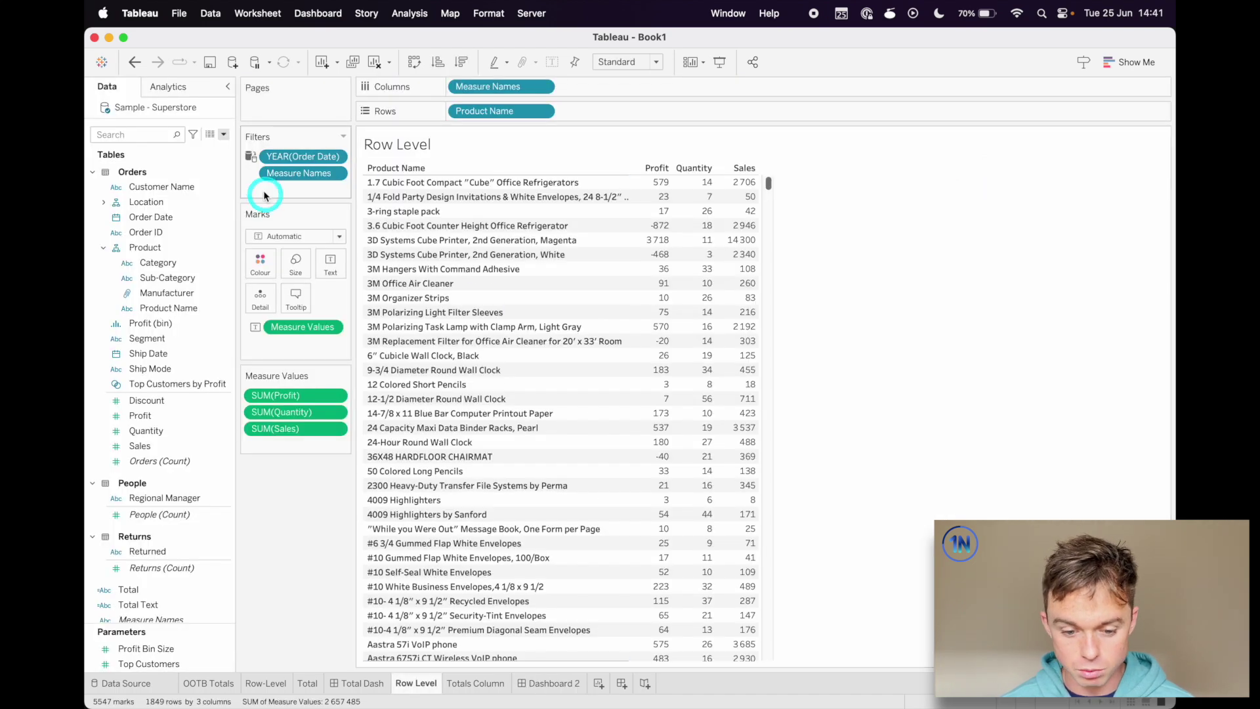
right_click(145, 218)
left_click(202, 238)
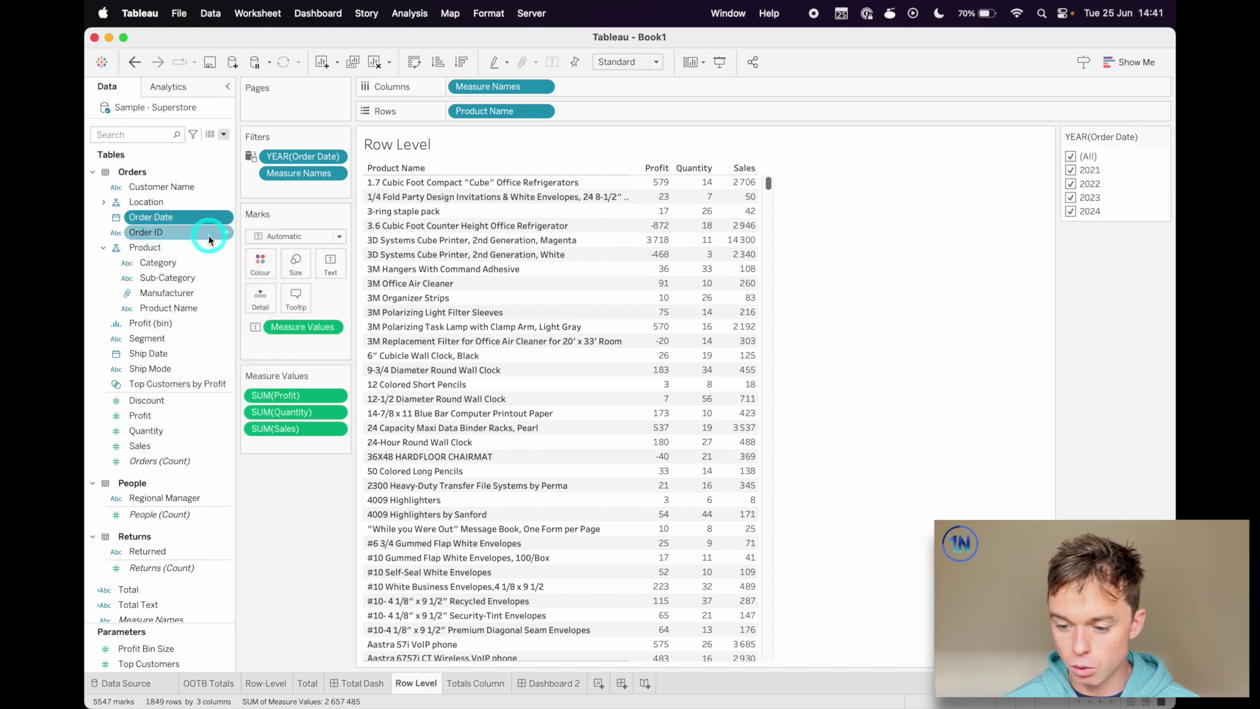
left_click(569, 684)
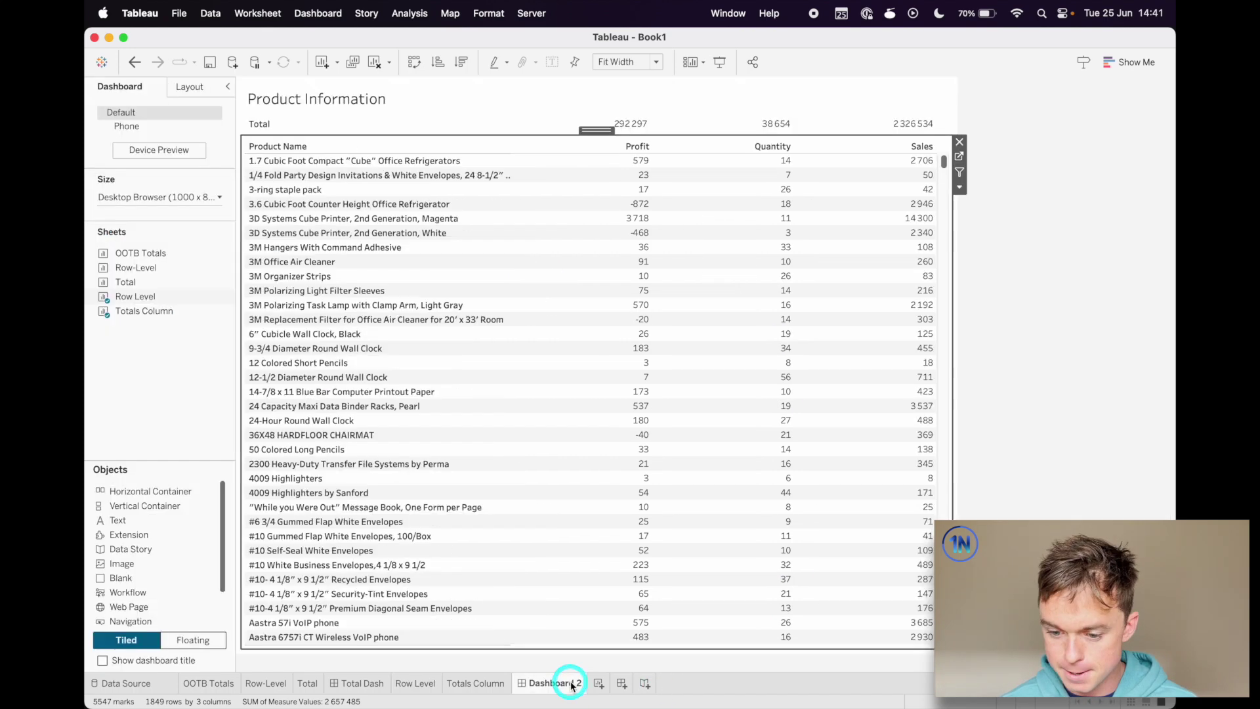
- Add the Year of Order Date filter as a single-value list and select 2021
left_click(961, 189)
mouse_move(997, 304)
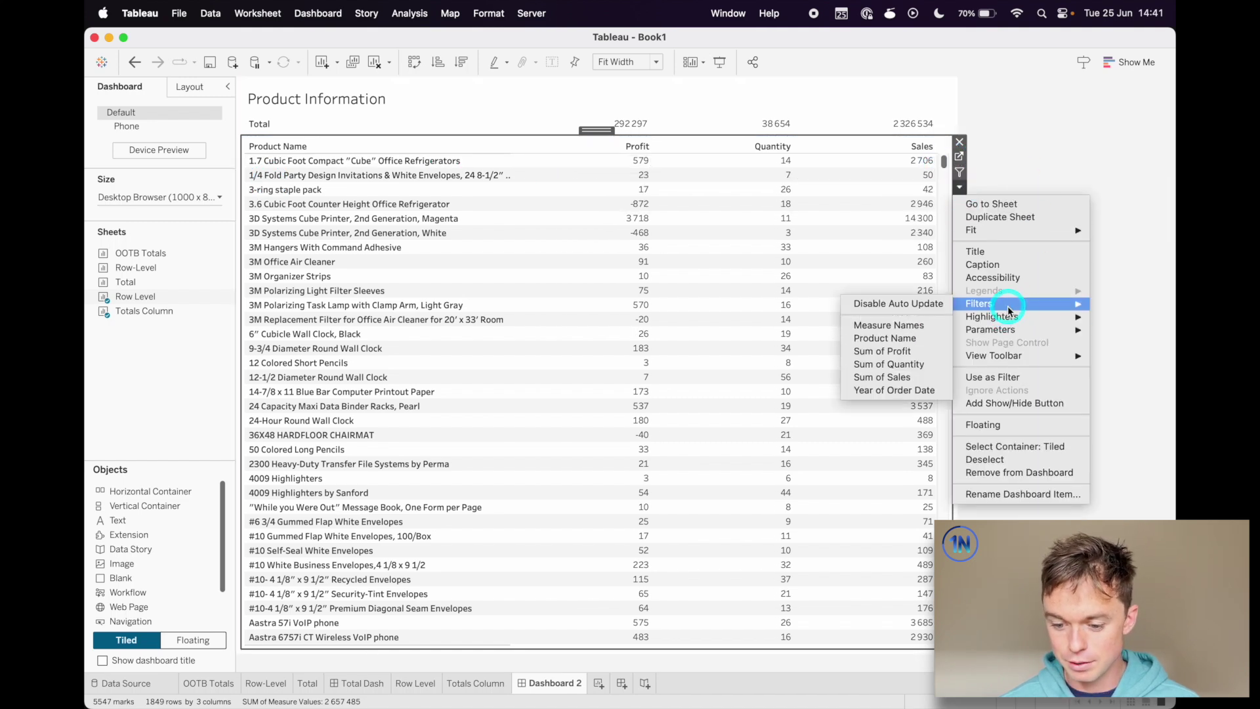
left_click(892, 389)
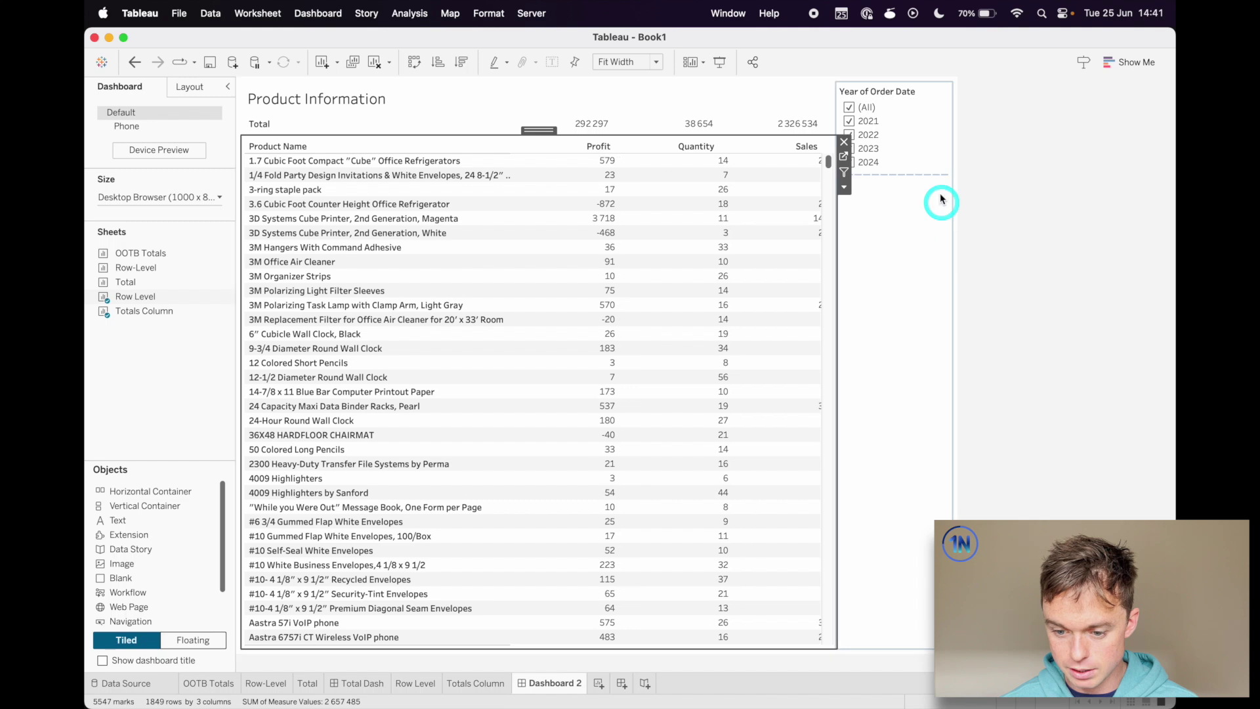
left_click(912, 215)
left_click(906, 124)
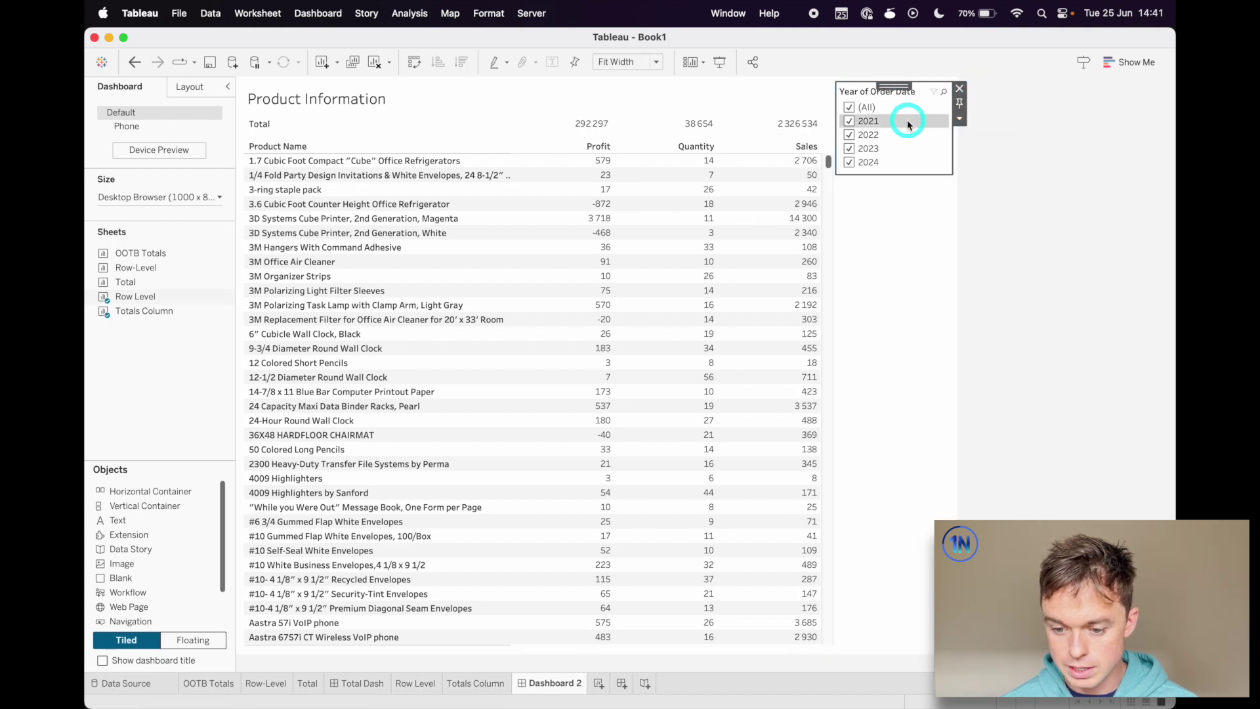
left_click(960, 119)
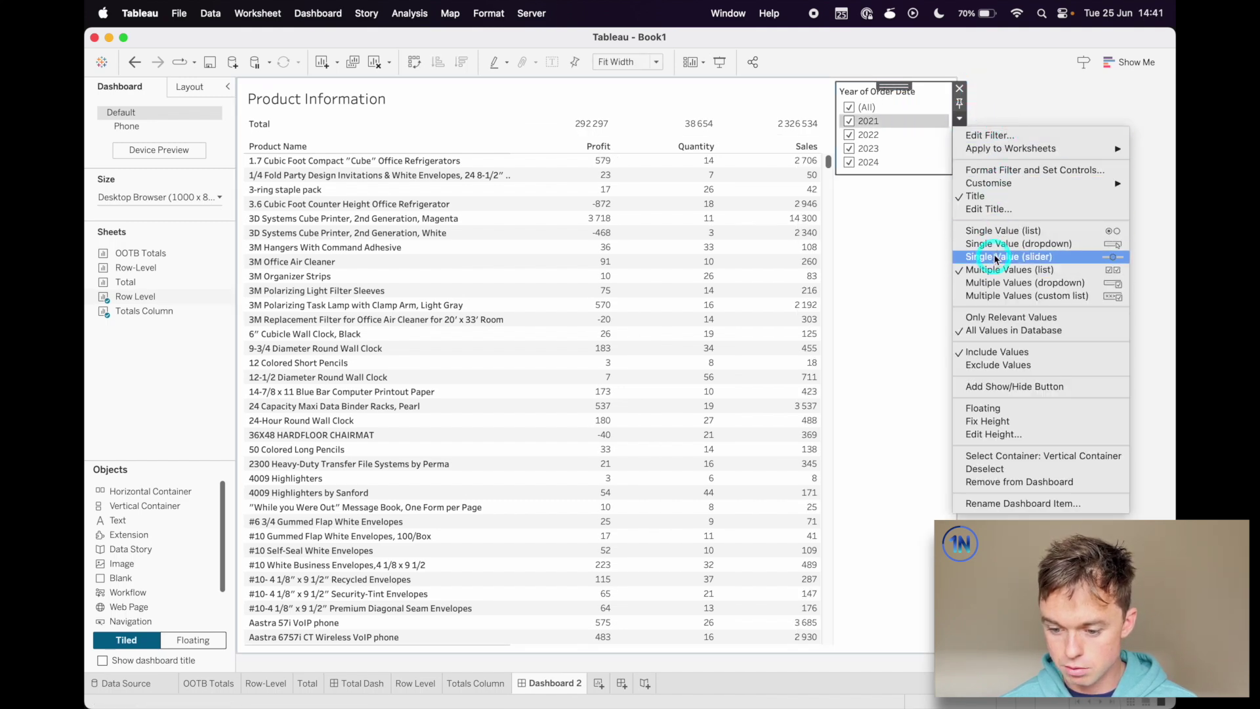
left_click(1002, 230)
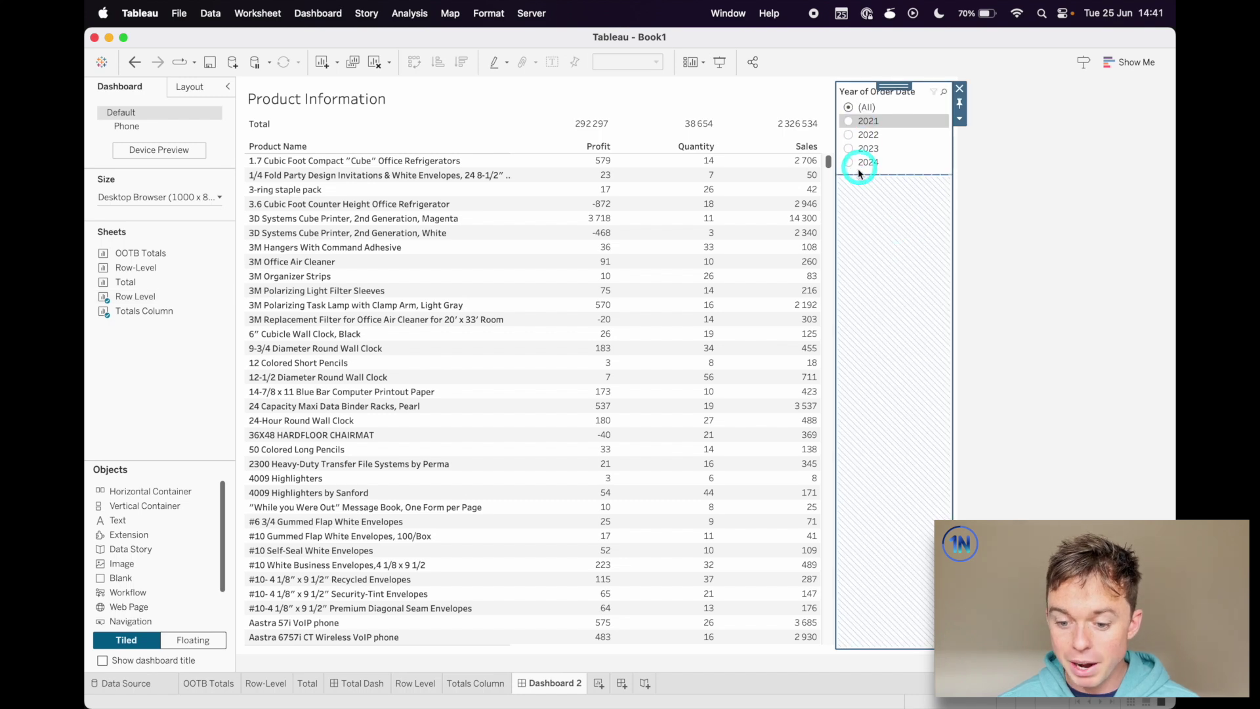
left_click(849, 121)
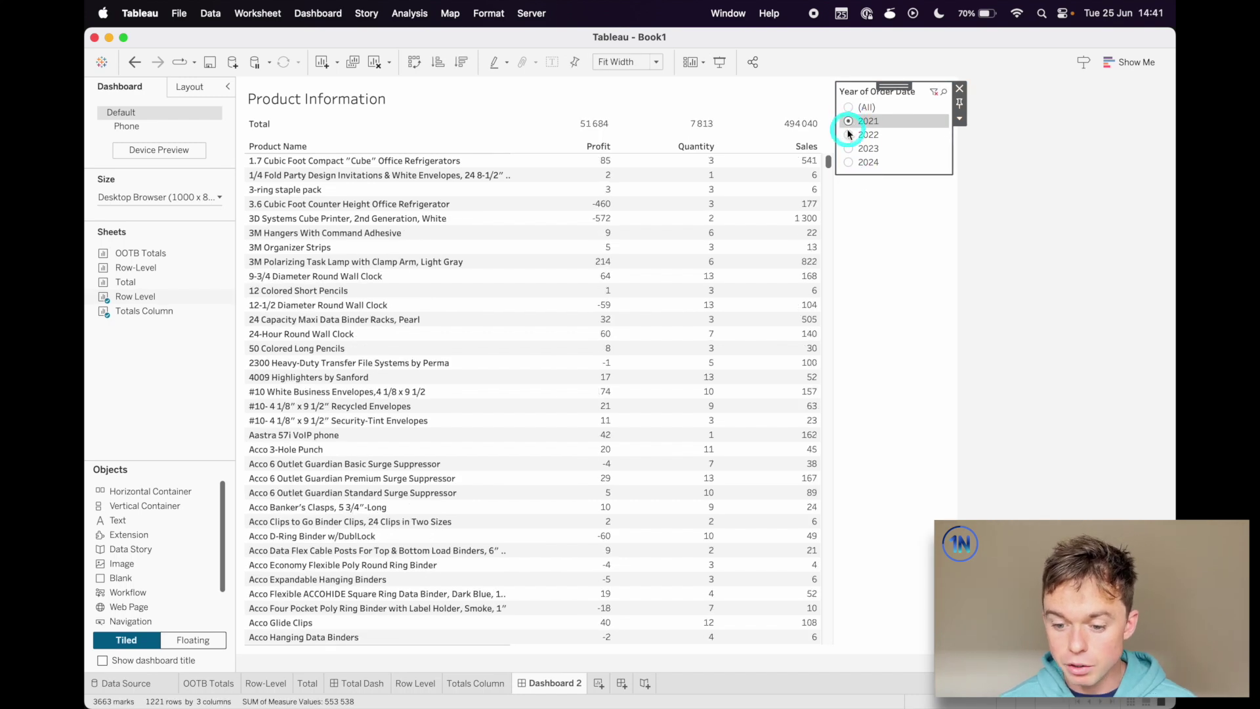
- Try 2022, 2023 and all years, then apply the year filter to Only this Worksheet
left_click(849, 135)
left_click(849, 149)
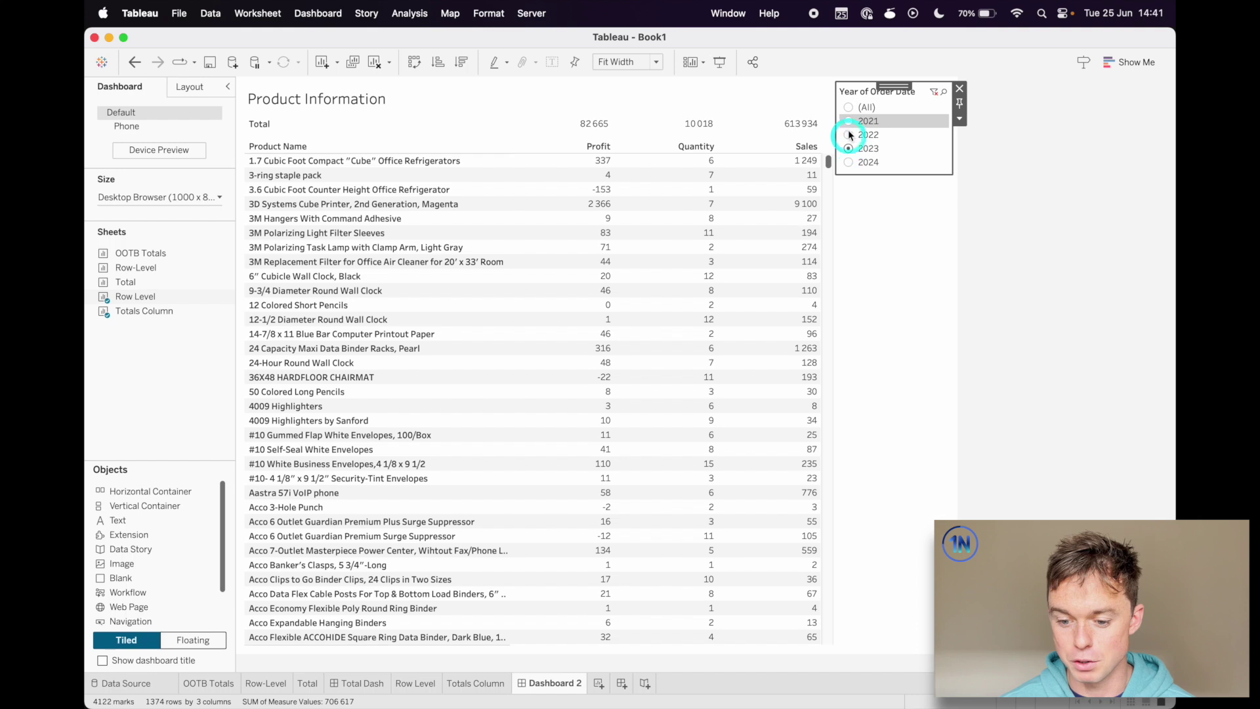
left_click(848, 107)
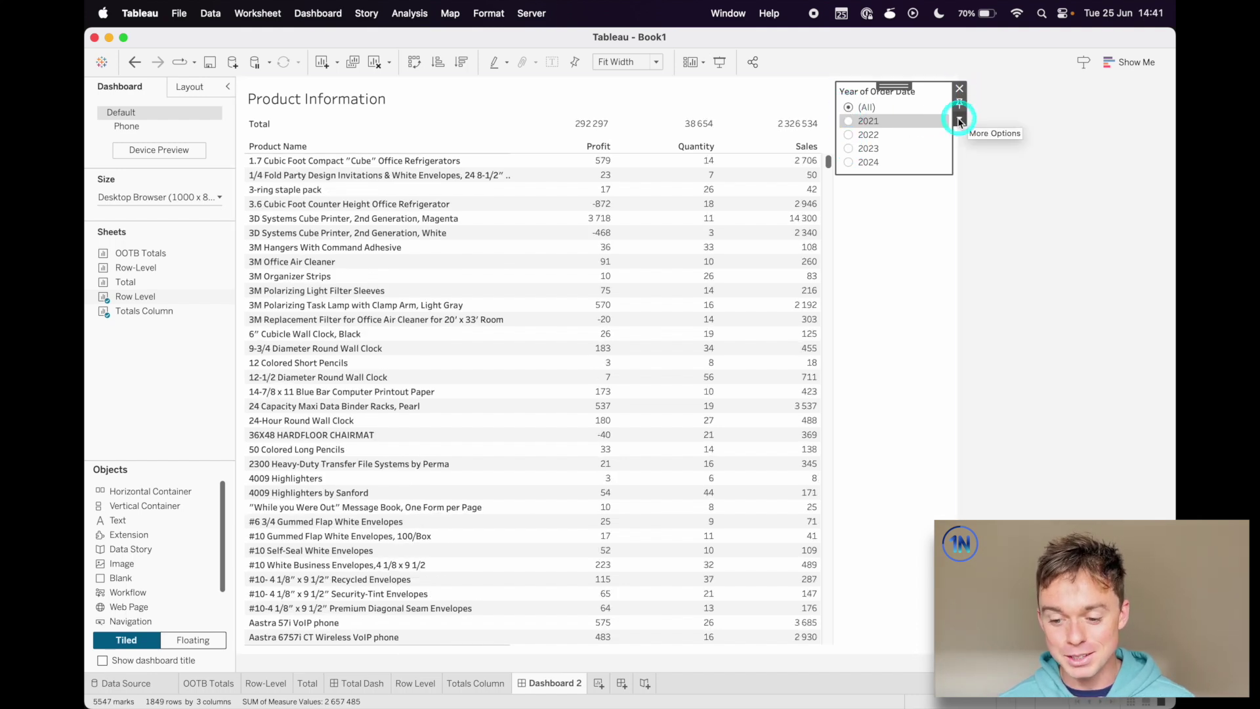
left_click(959, 120)
mouse_move(1001, 147)
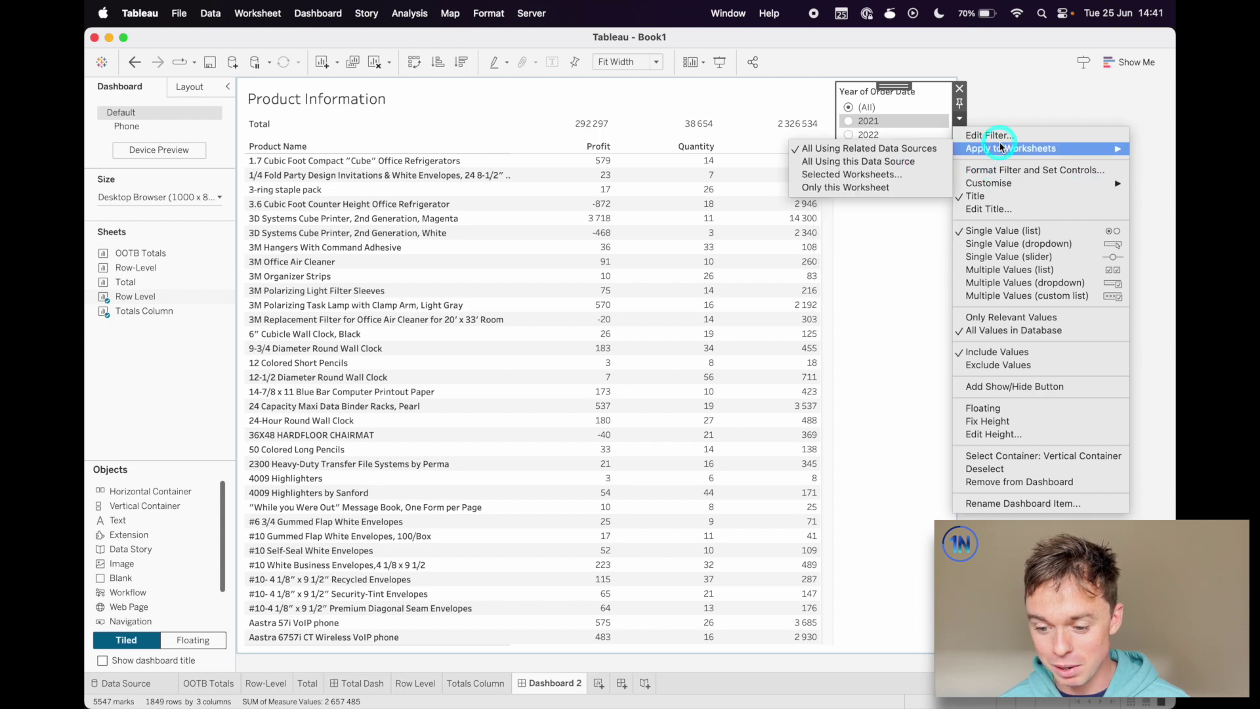
left_click(895, 187)
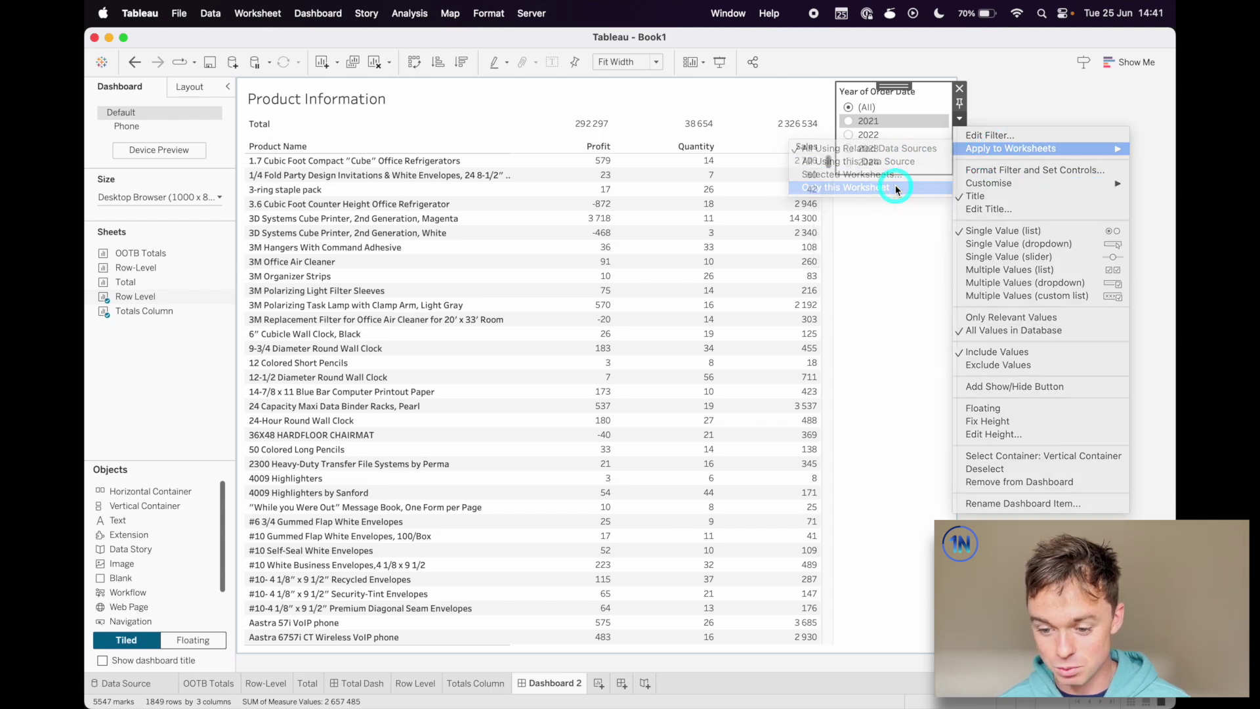
- Cycle the filter through 2021–2024 to confirm the Total row stays fixed, ending on 2022
left_click(848, 122)
left_click(848, 138)
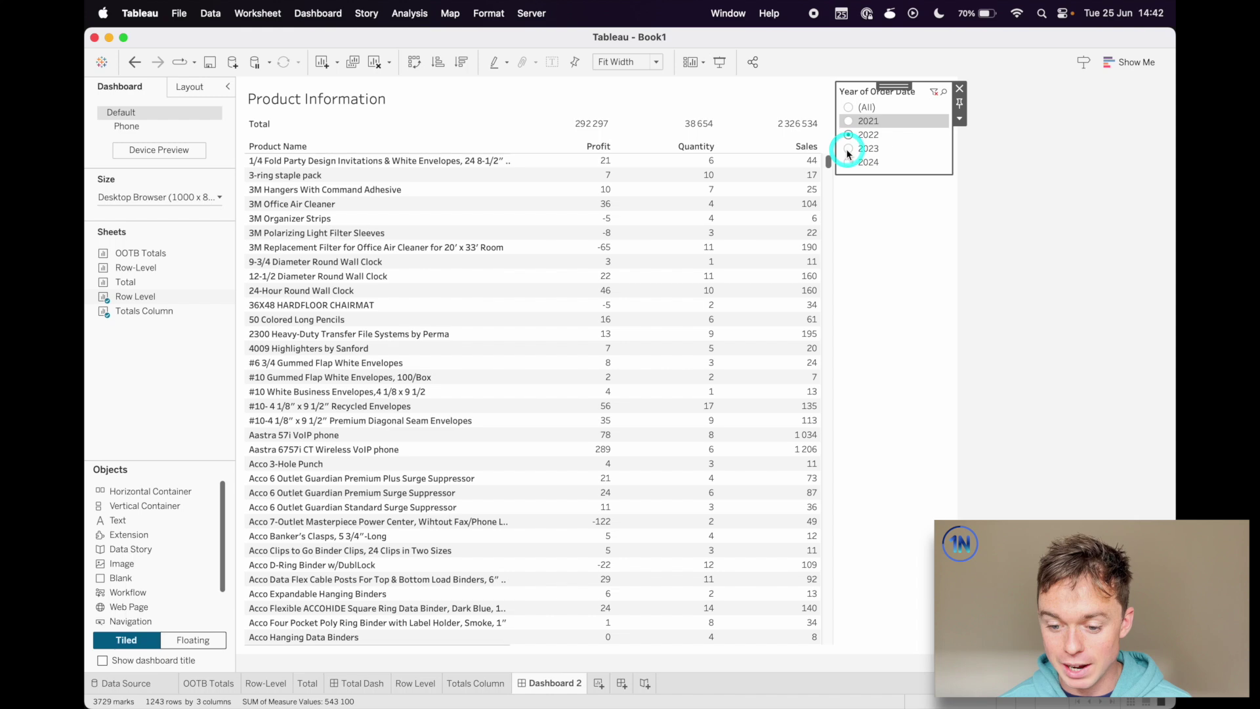
left_click(846, 148)
left_click(845, 161)
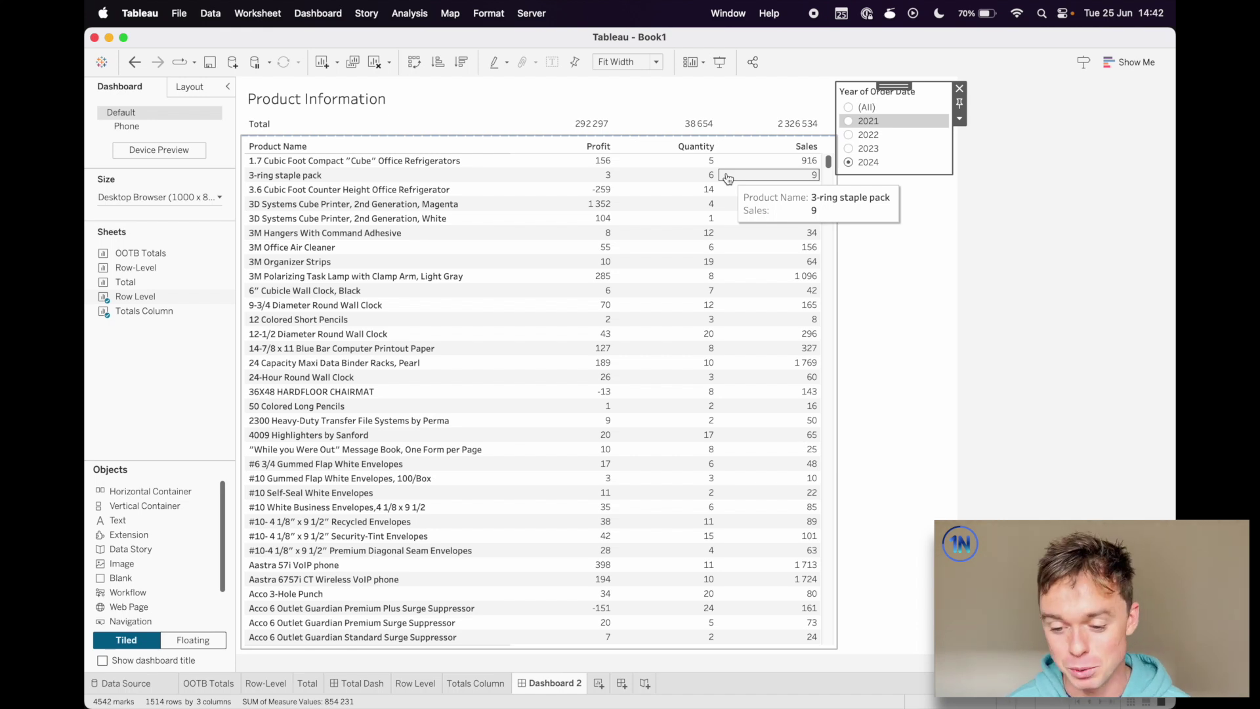
left_click(847, 121)
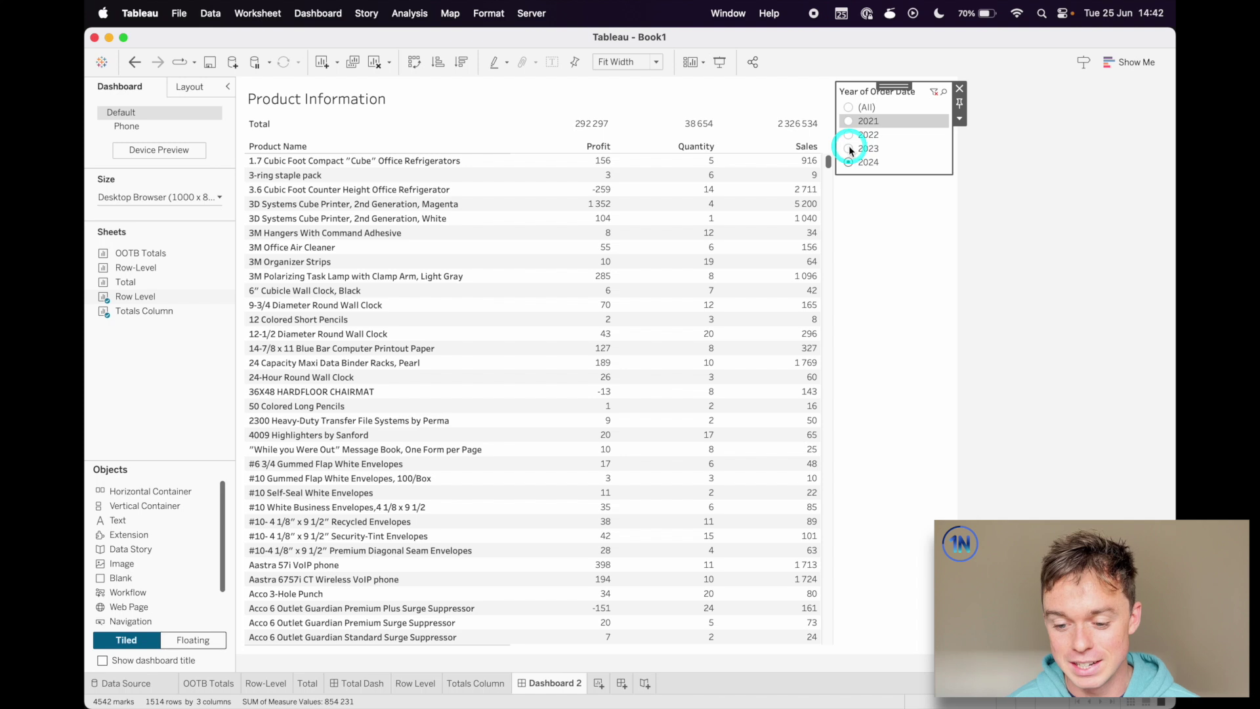
left_click(848, 134)
left_click(848, 122)
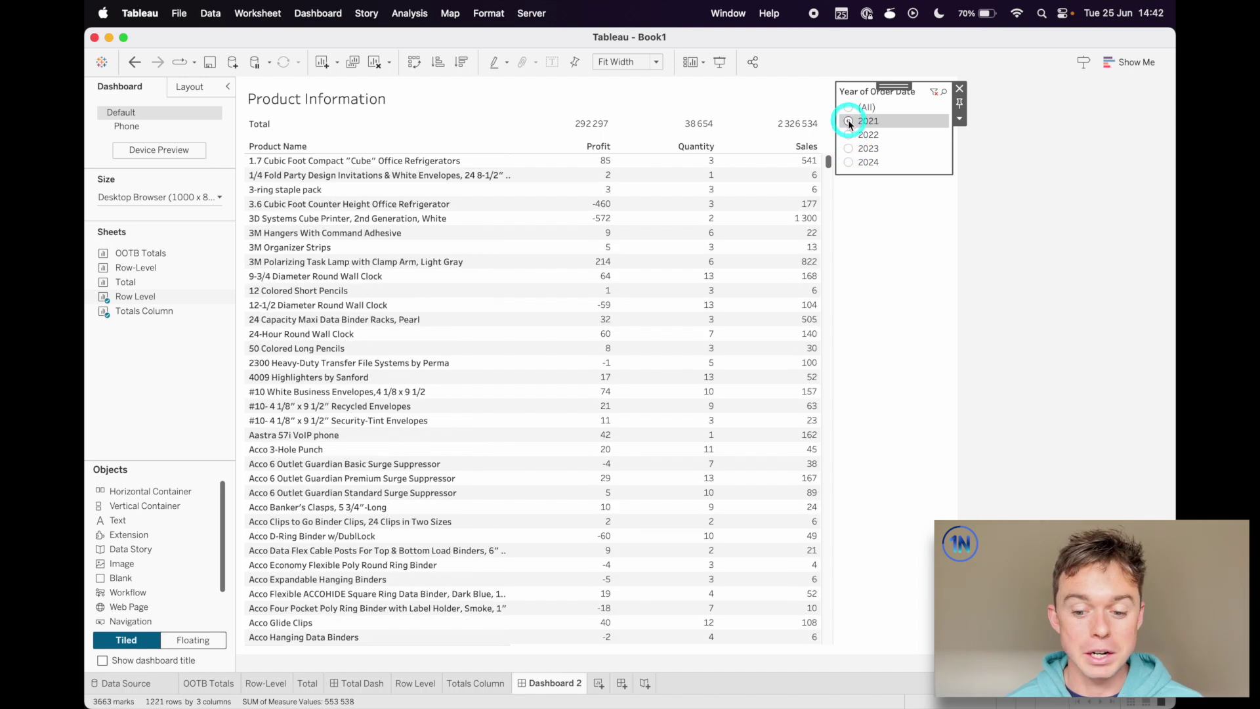
left_click(849, 135)
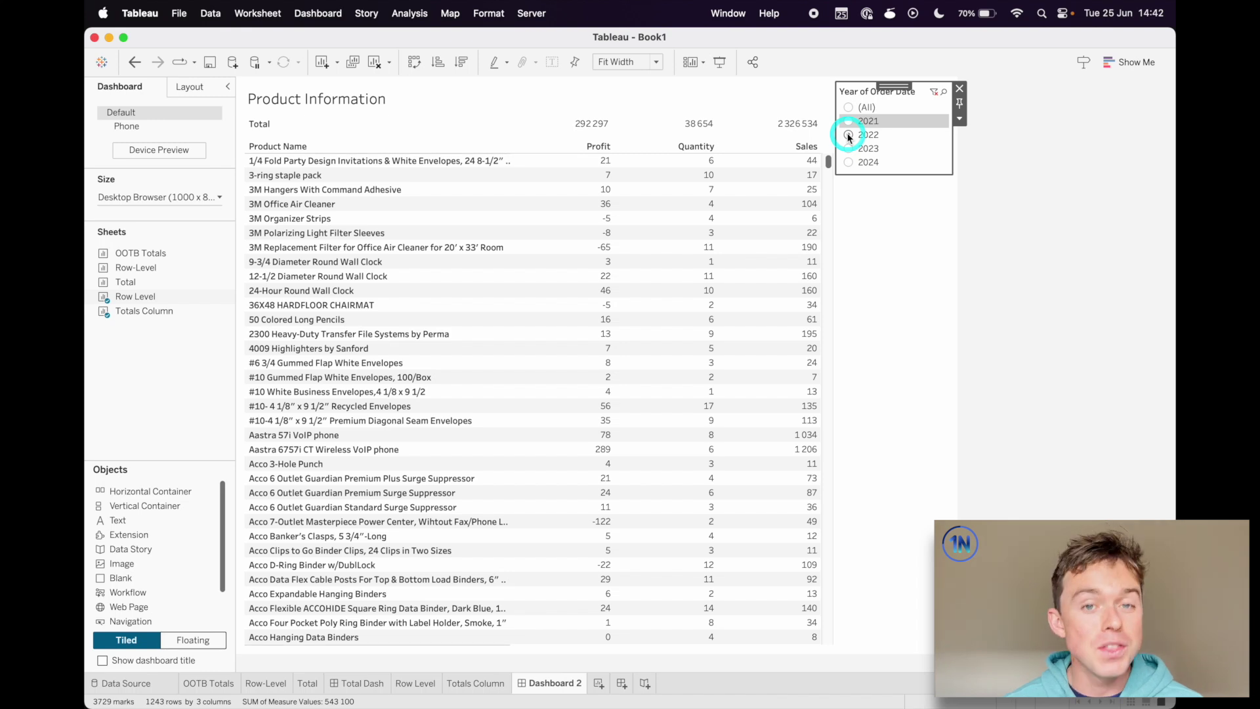
left_click(960, 119)
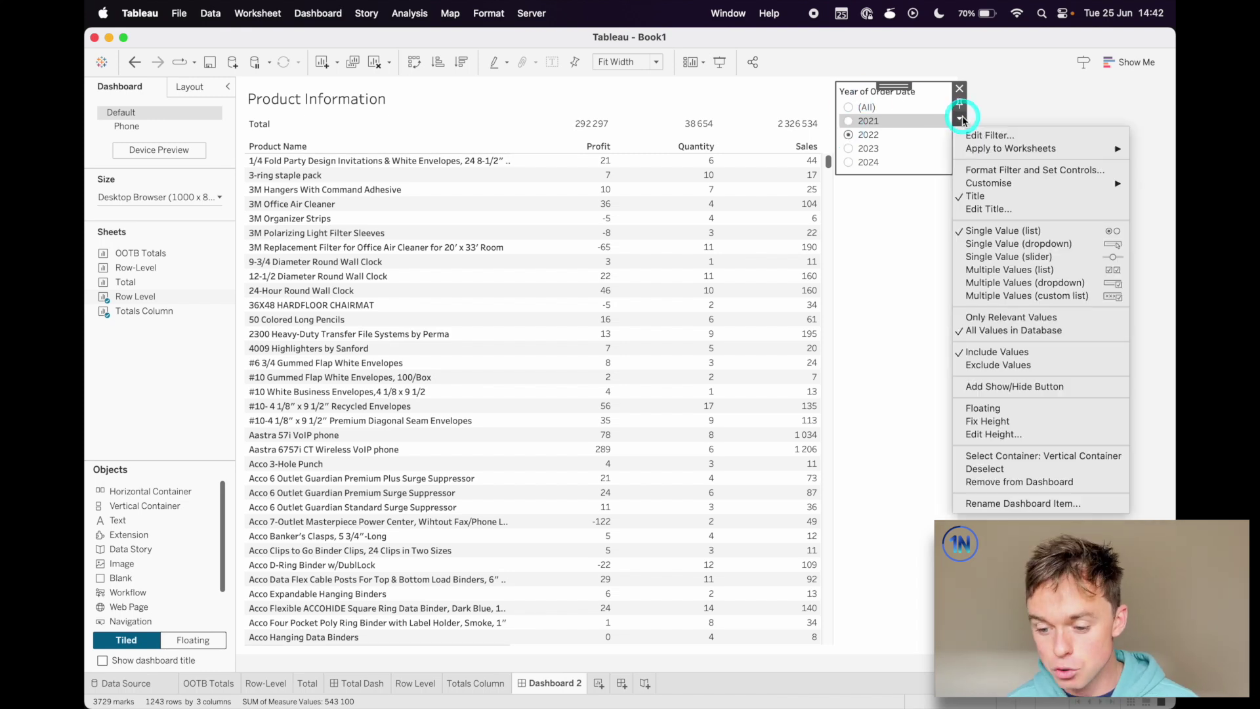
- Apply the year filter to Selected Worksheets, adding the Totals Column sheet
left_click(1012, 148)
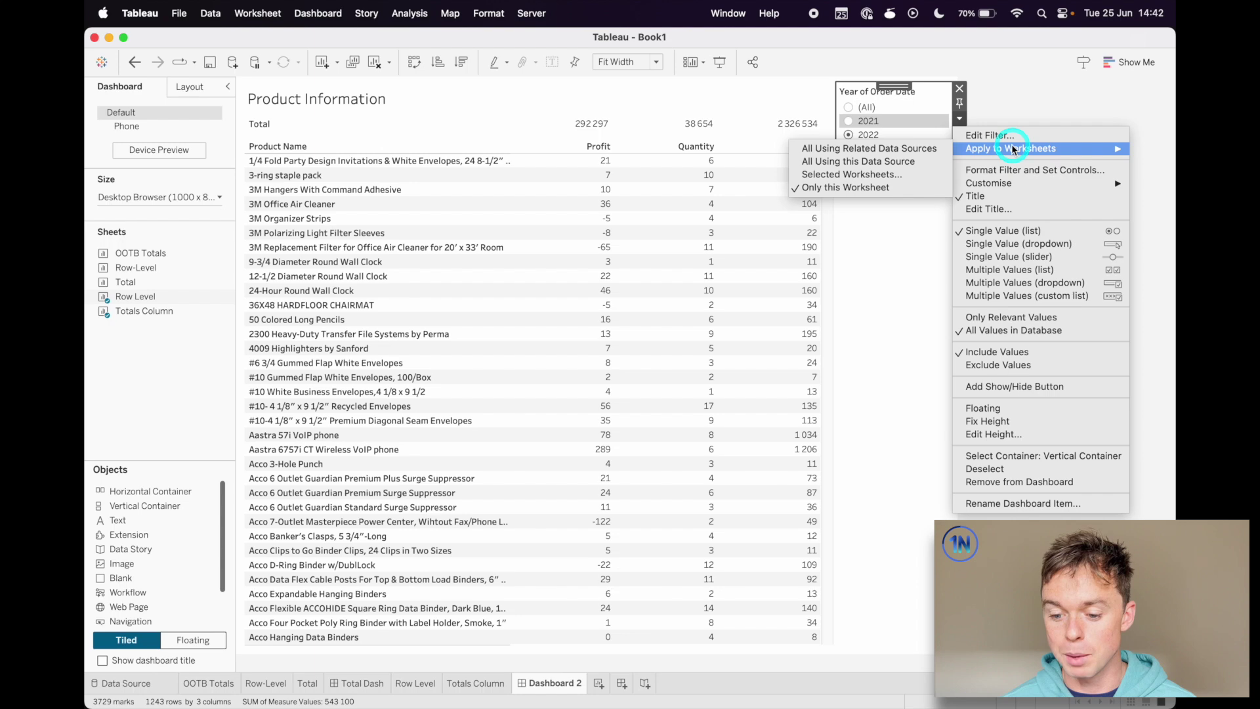
left_click(879, 177)
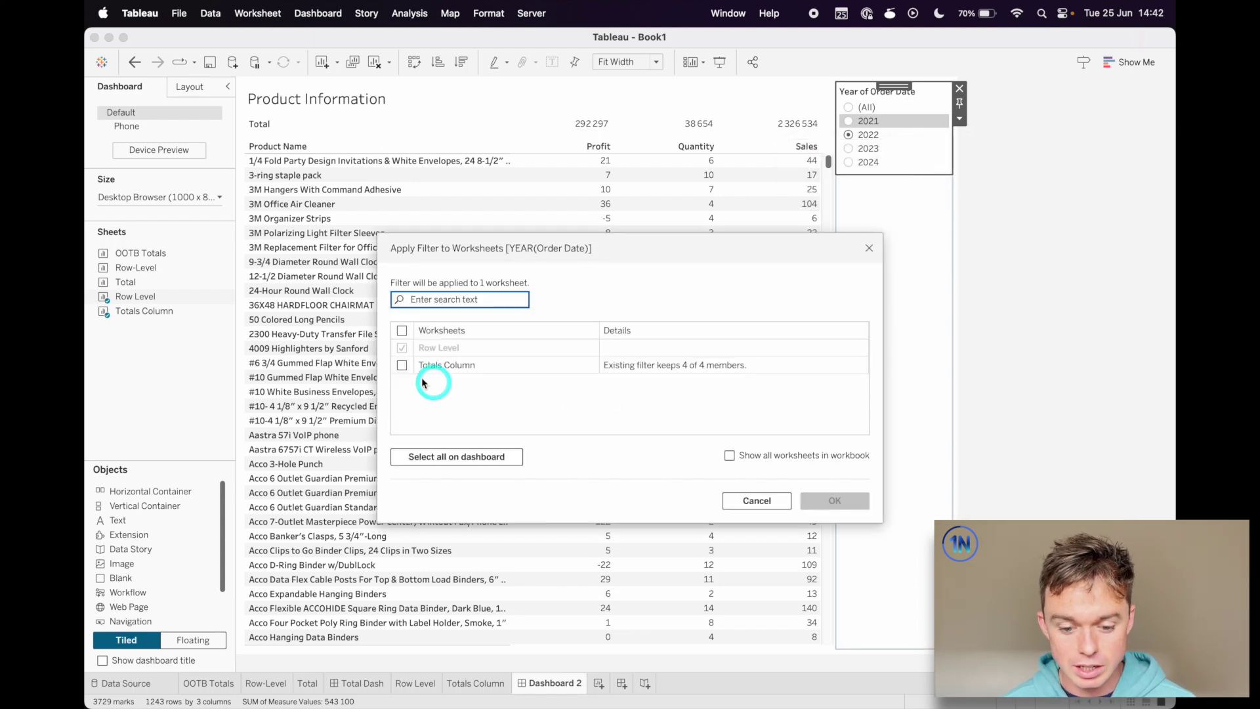
left_click(401, 365)
left_click(834, 500)
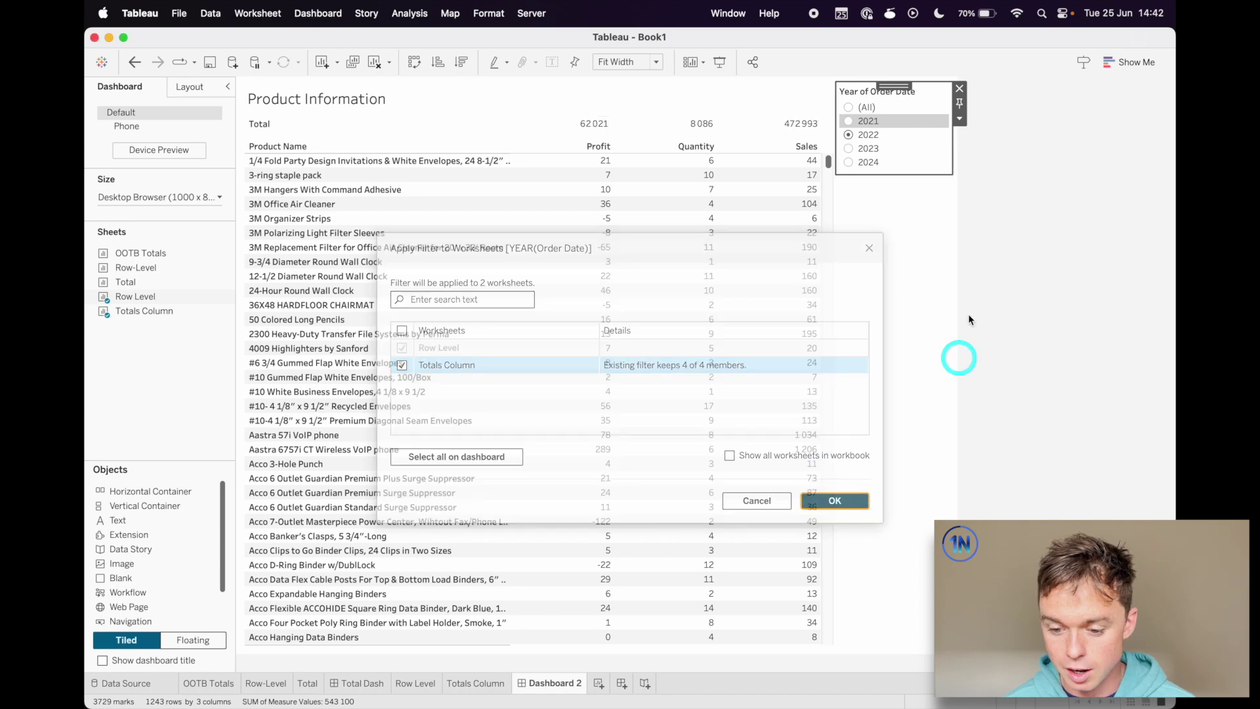
- Test the filter with 2023, 2024 and 2021, then return it to all years
left_click(849, 148)
left_click(847, 161)
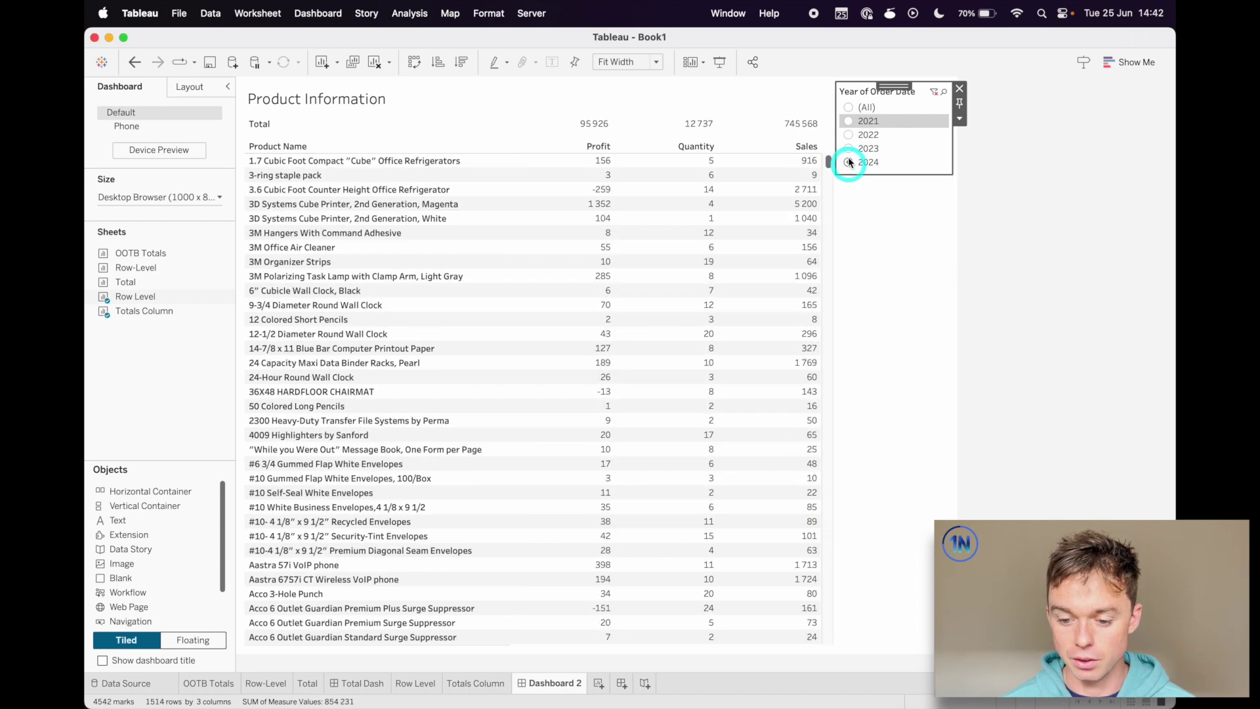
left_click(849, 120)
left_click(848, 107)
- Deselect the filter card and check the product table and totals row show all-year figures
left_click(1094, 224)
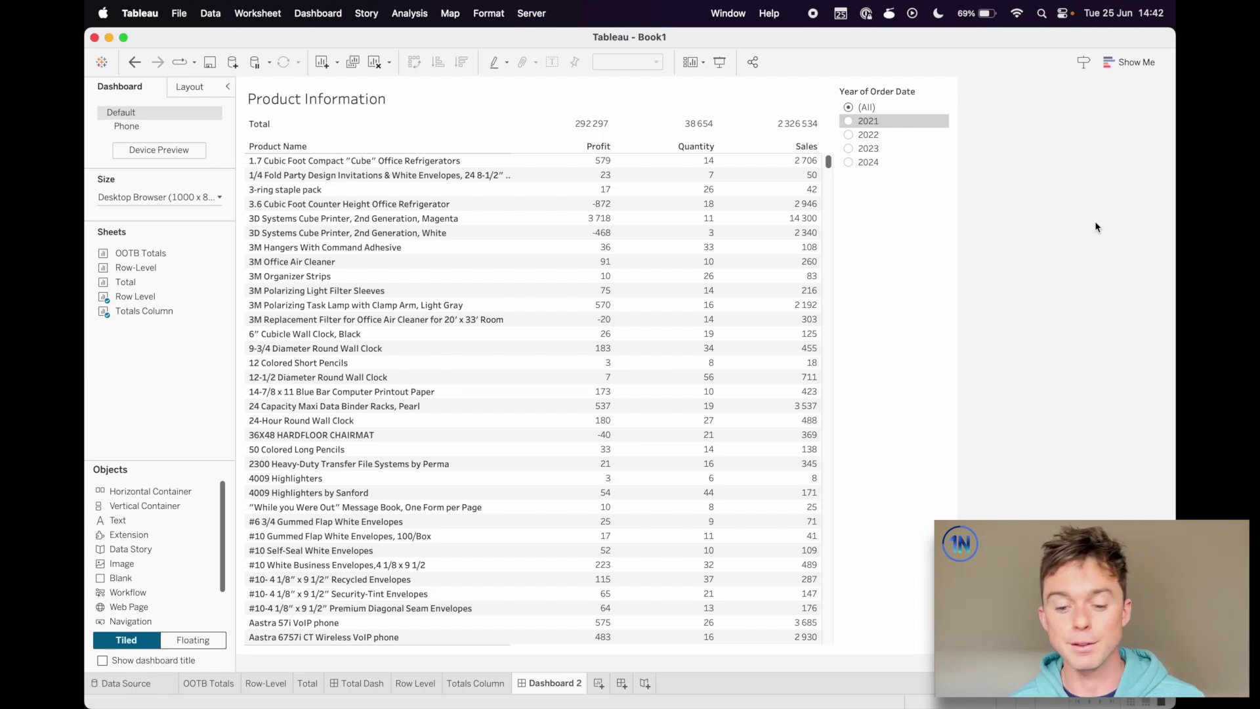
left_click(595, 144)
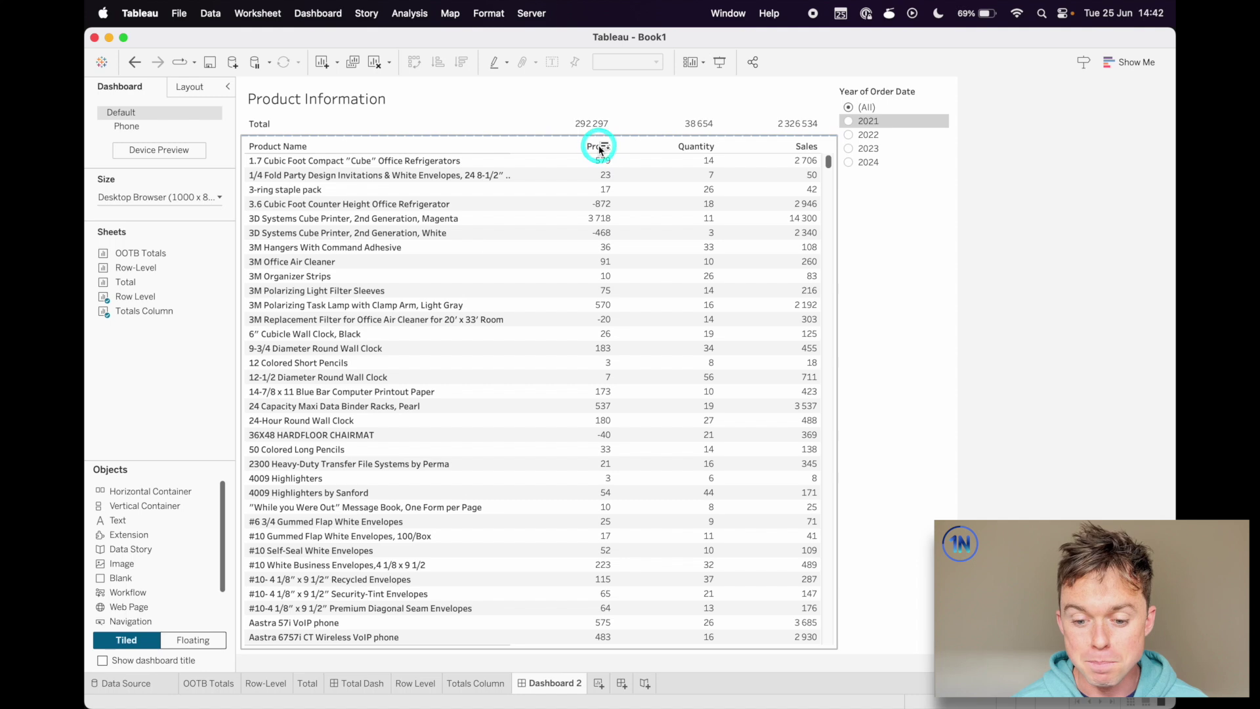
left_click(591, 105)
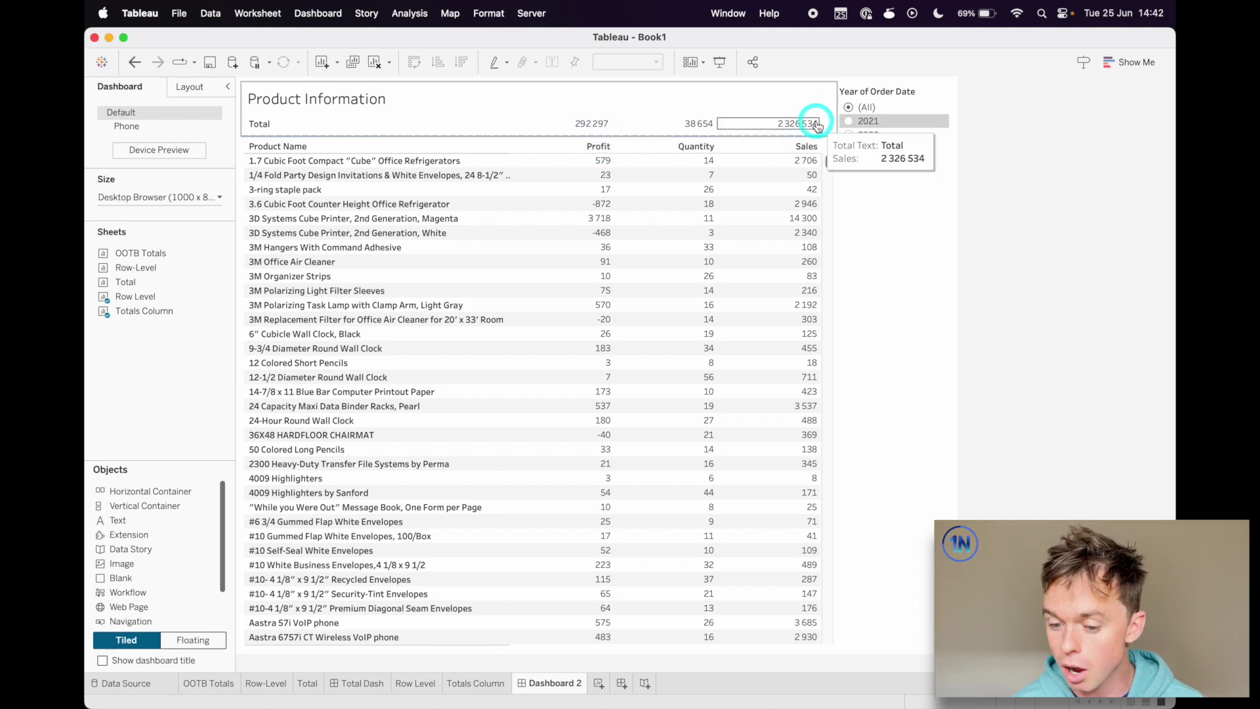